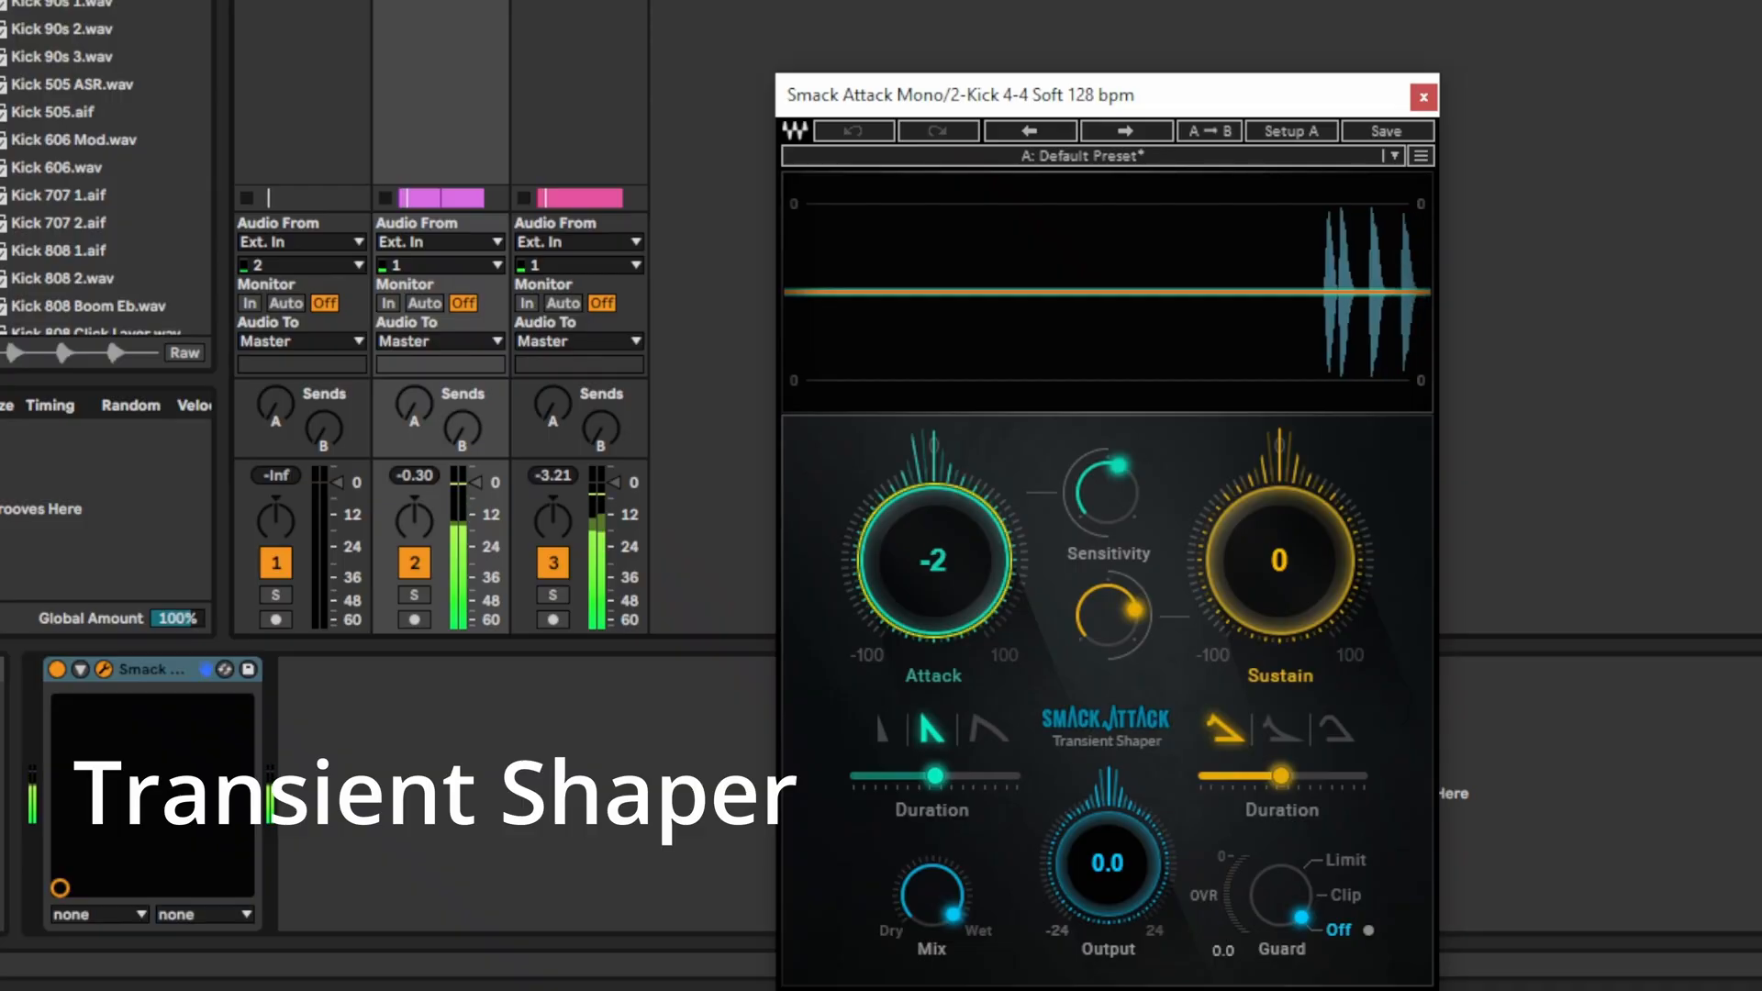
Lower the Attack amount of the Smack Attack transient shaper on the kick track
{"action": "left_click_drag", "start_coordinate": [934, 561], "coordinate": [934, 598]}
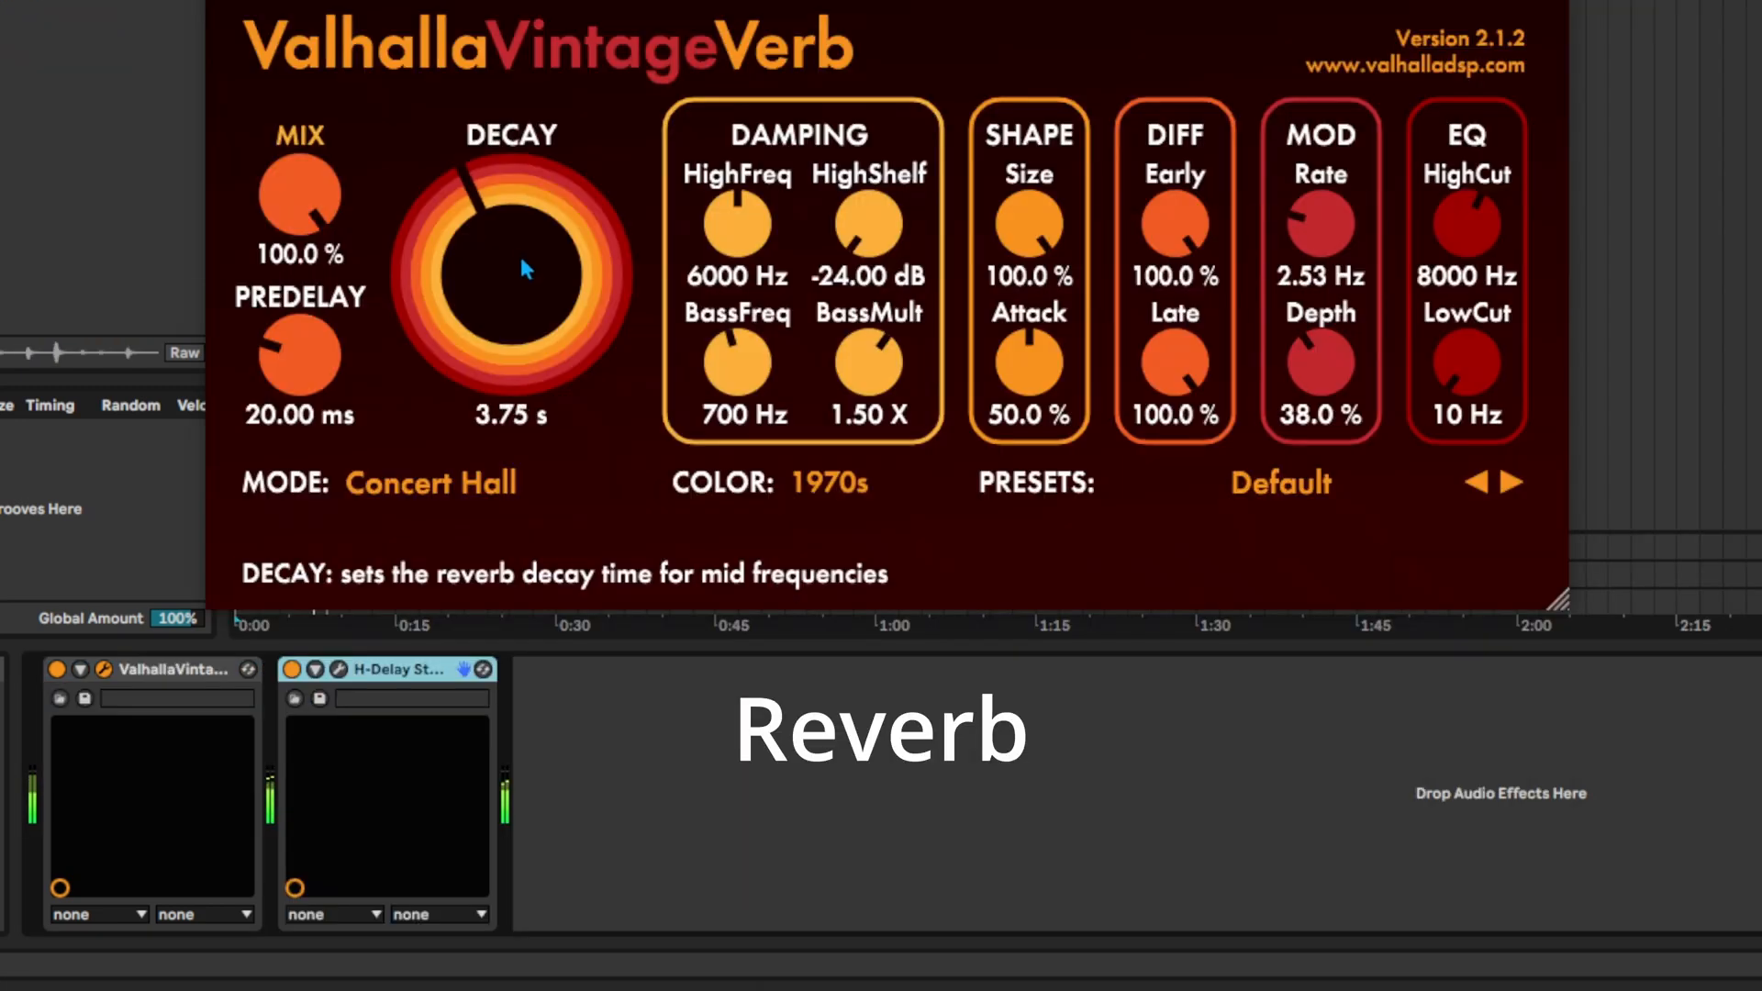
Shorten the ValhallaVintageVerb decay to 0.92 s and reduce its mix level
{"action": "left_click_drag", "start_coordinate": [520, 267], "coordinate": [516, 312]}
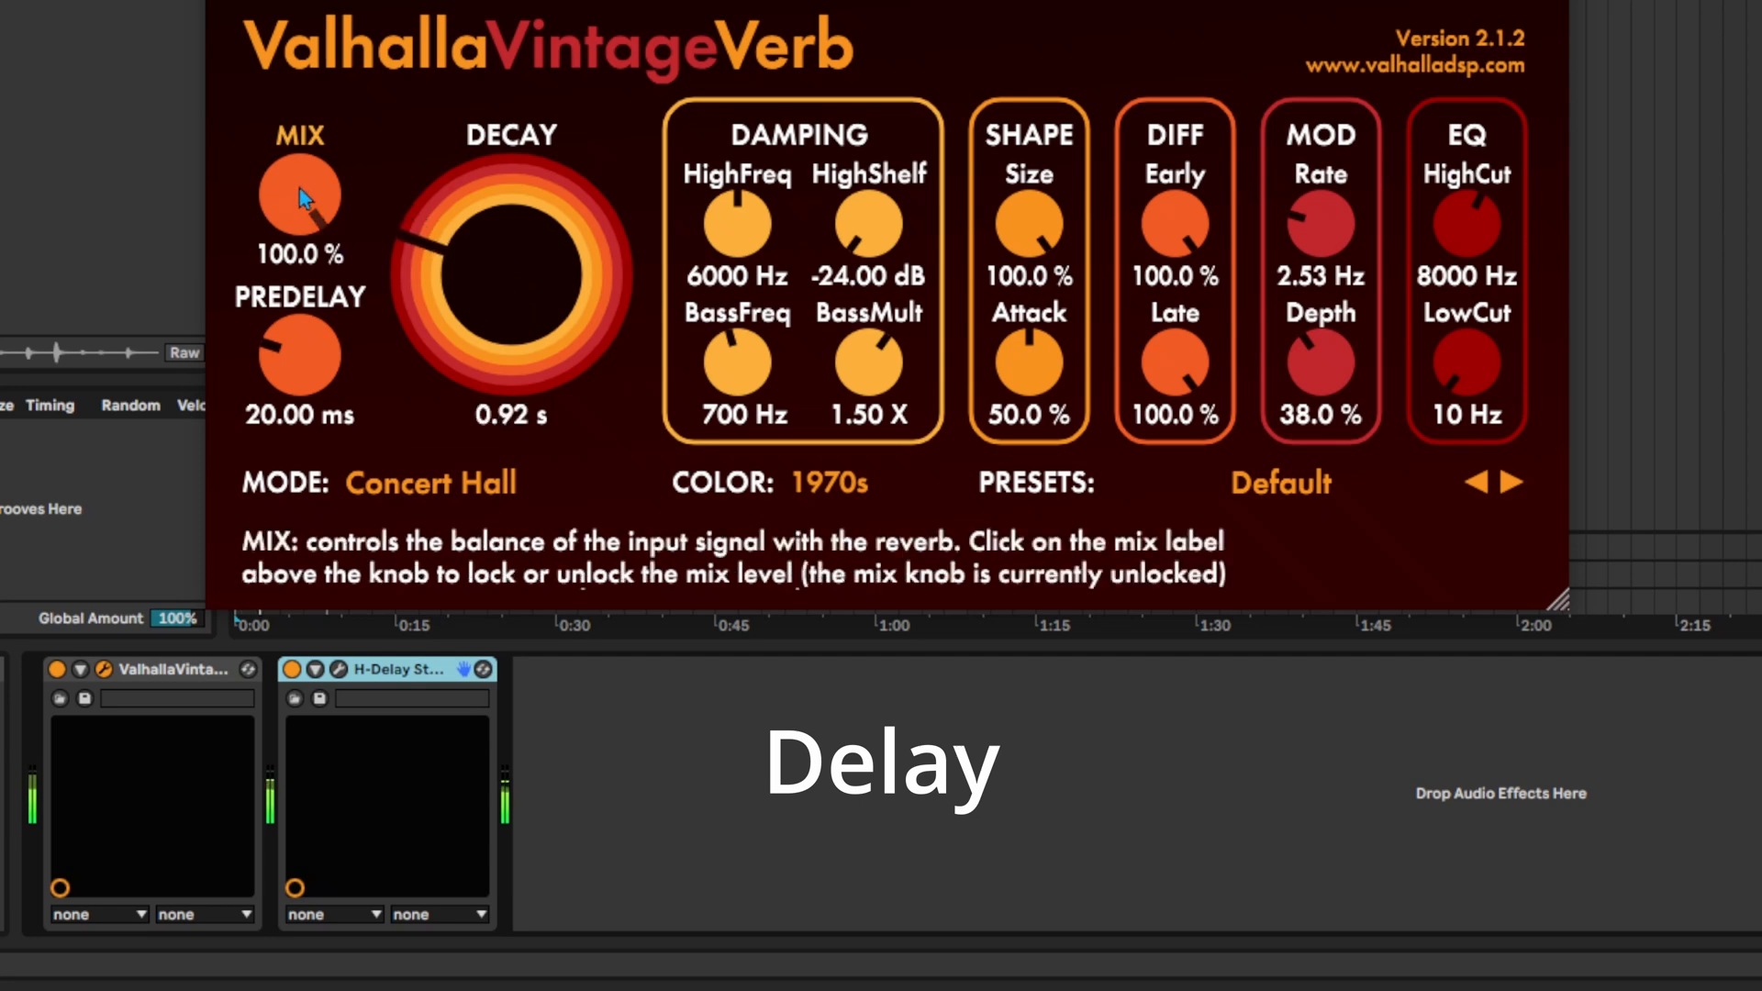
{"action": "left_click_drag", "start_coordinate": [303, 196], "coordinate": [300, 303]}
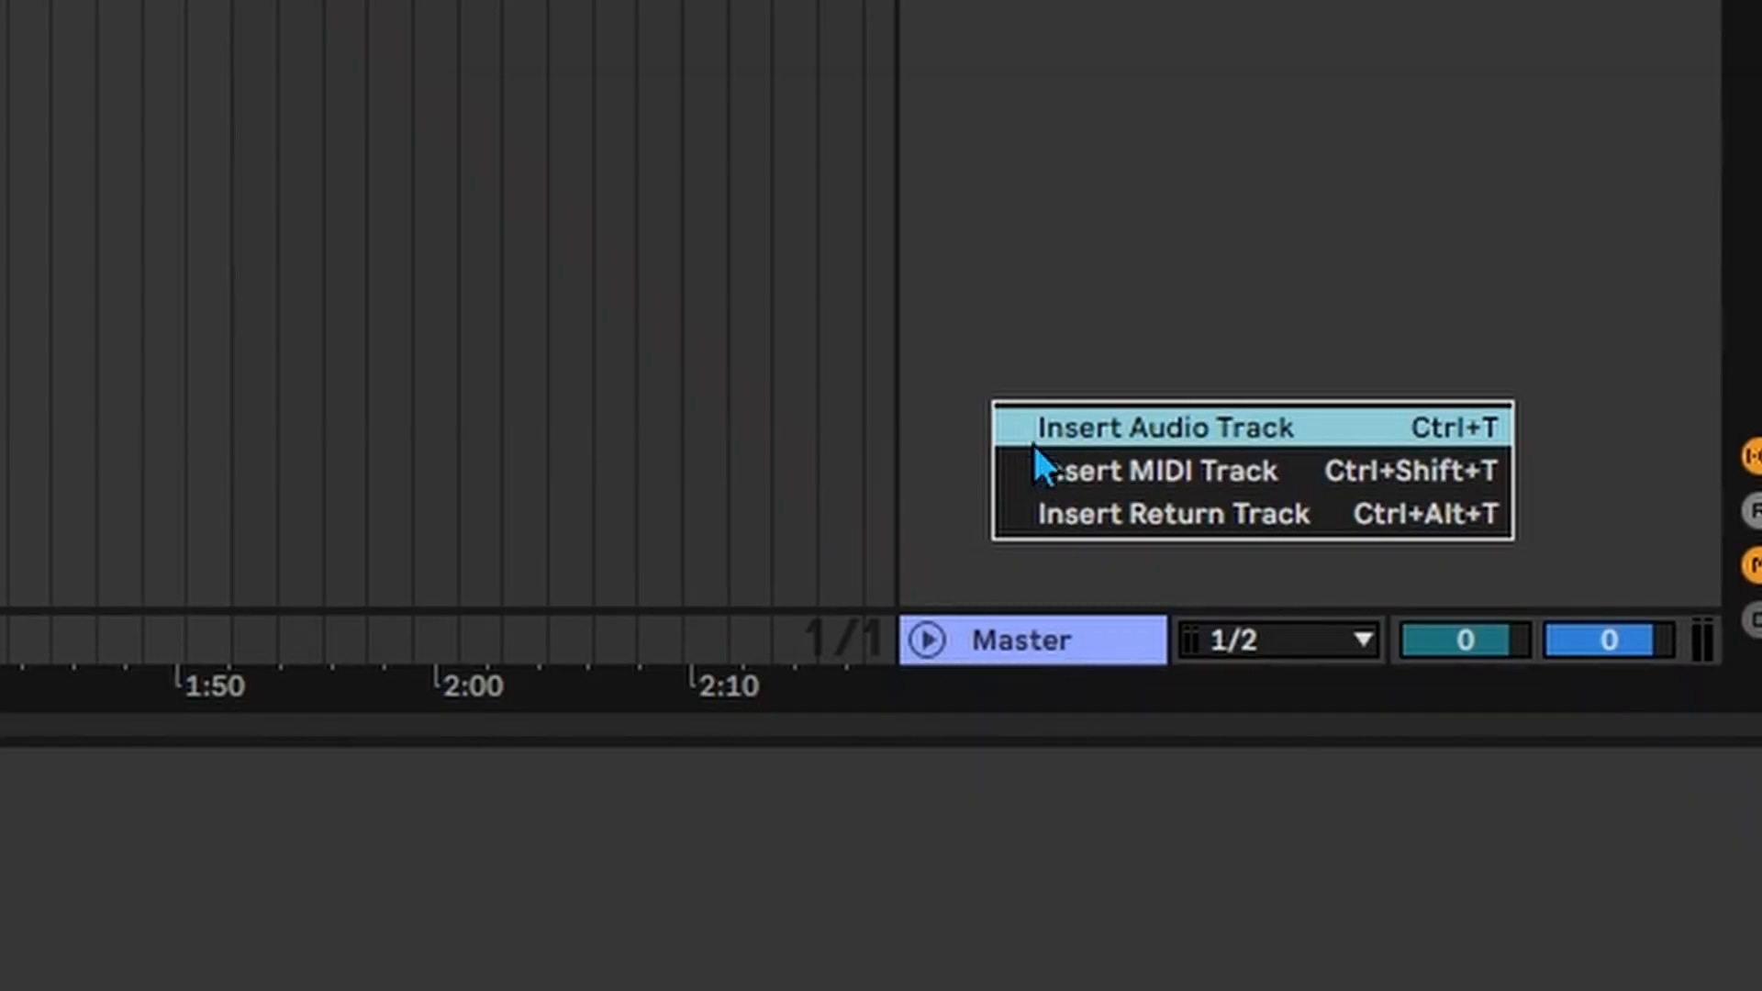
Insert a new return track in the set
{"action": "left_click", "coordinate": [1062, 513]}
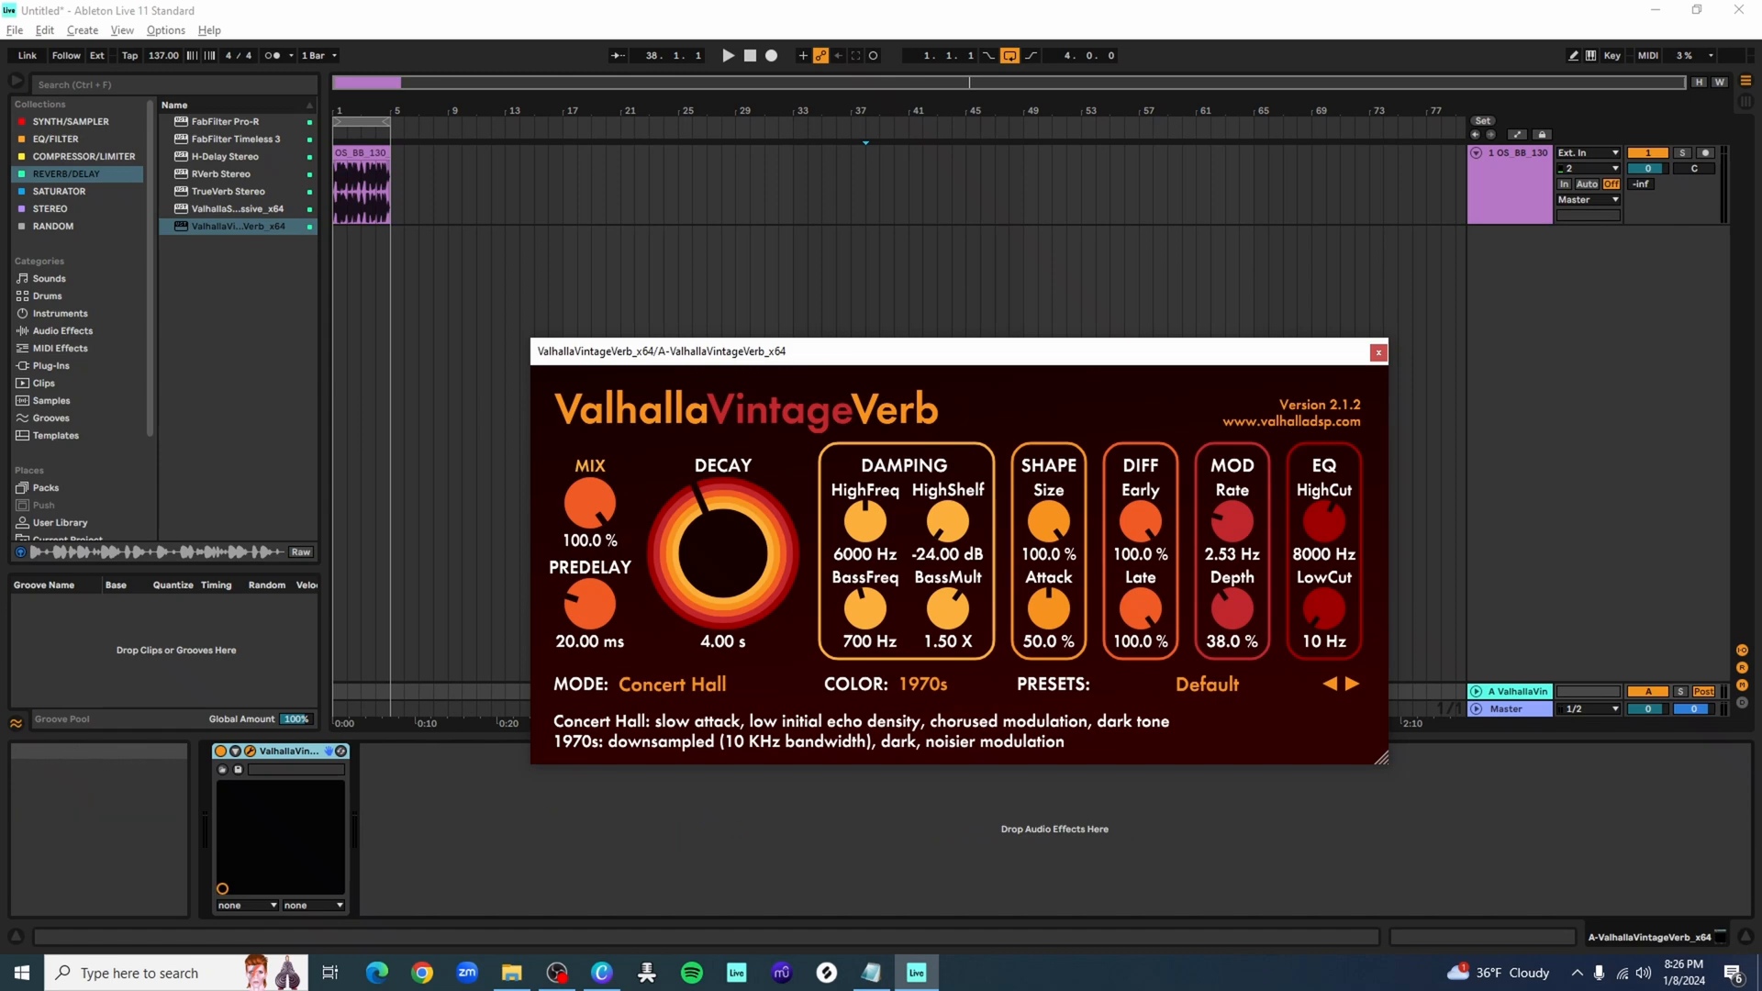
Raise the audio track's send A in the Session mixer and switch off return track A
{"action": "key", "text": "alt+Tab"}
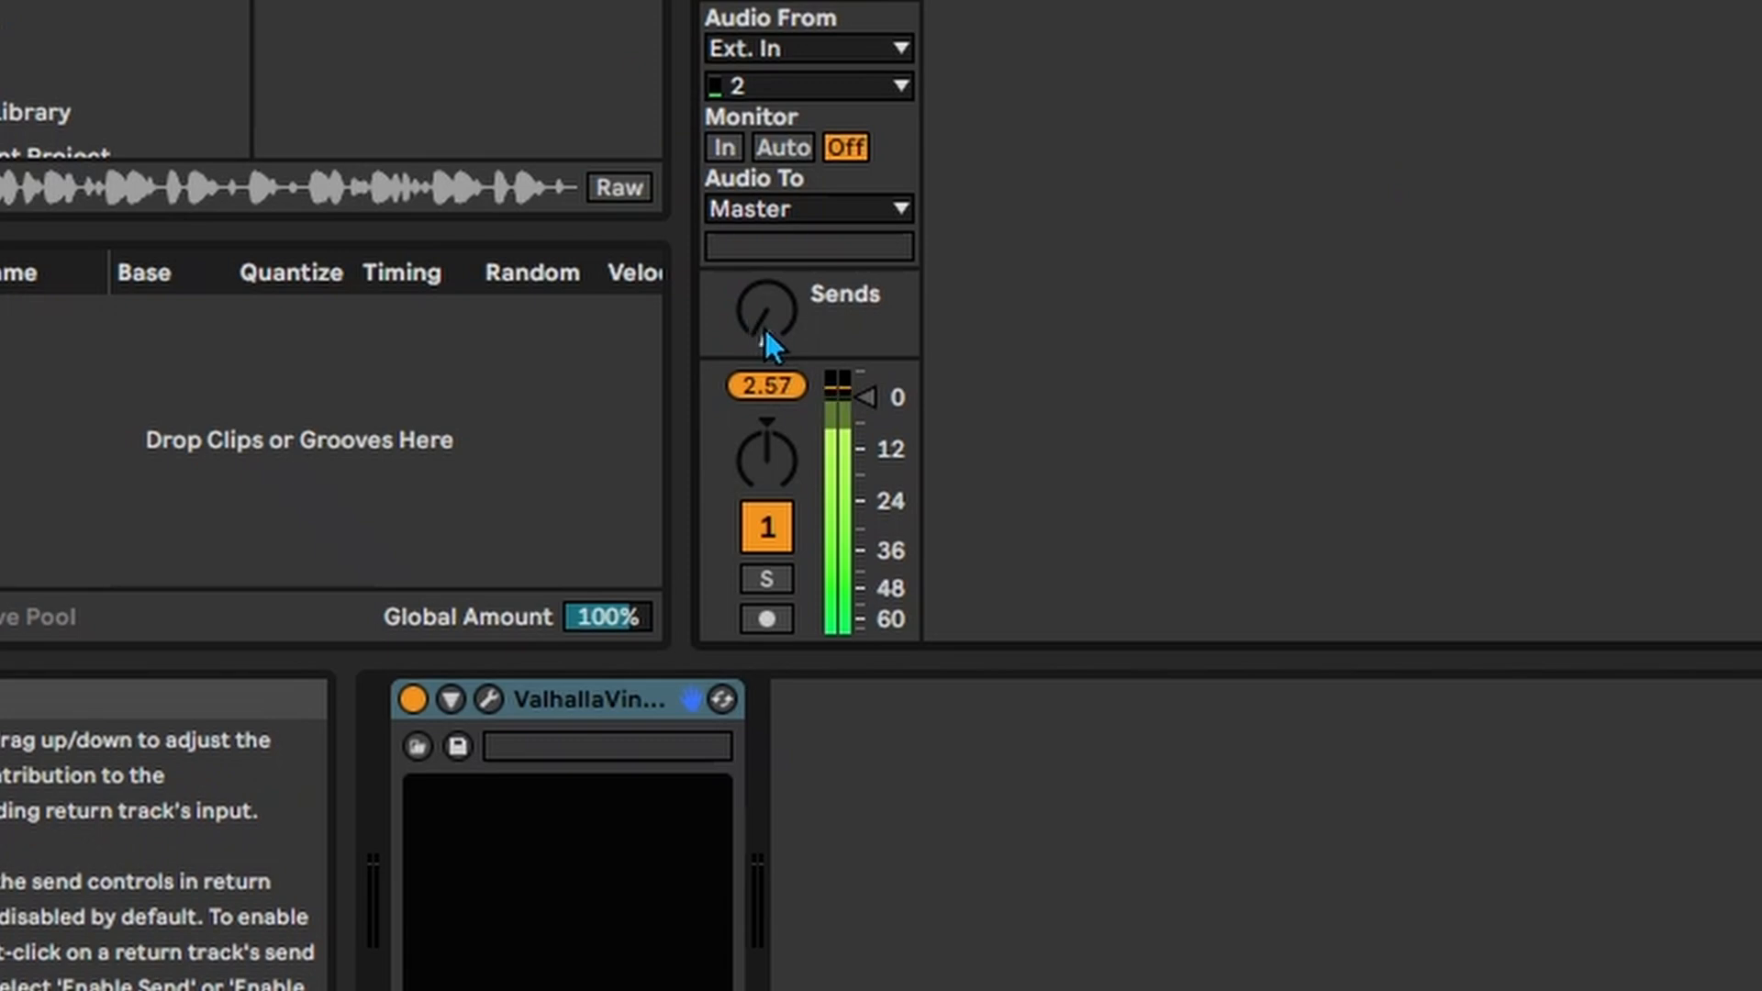
{"action": "left_click_drag", "start_coordinate": [765, 328], "coordinate": [765, 317]}
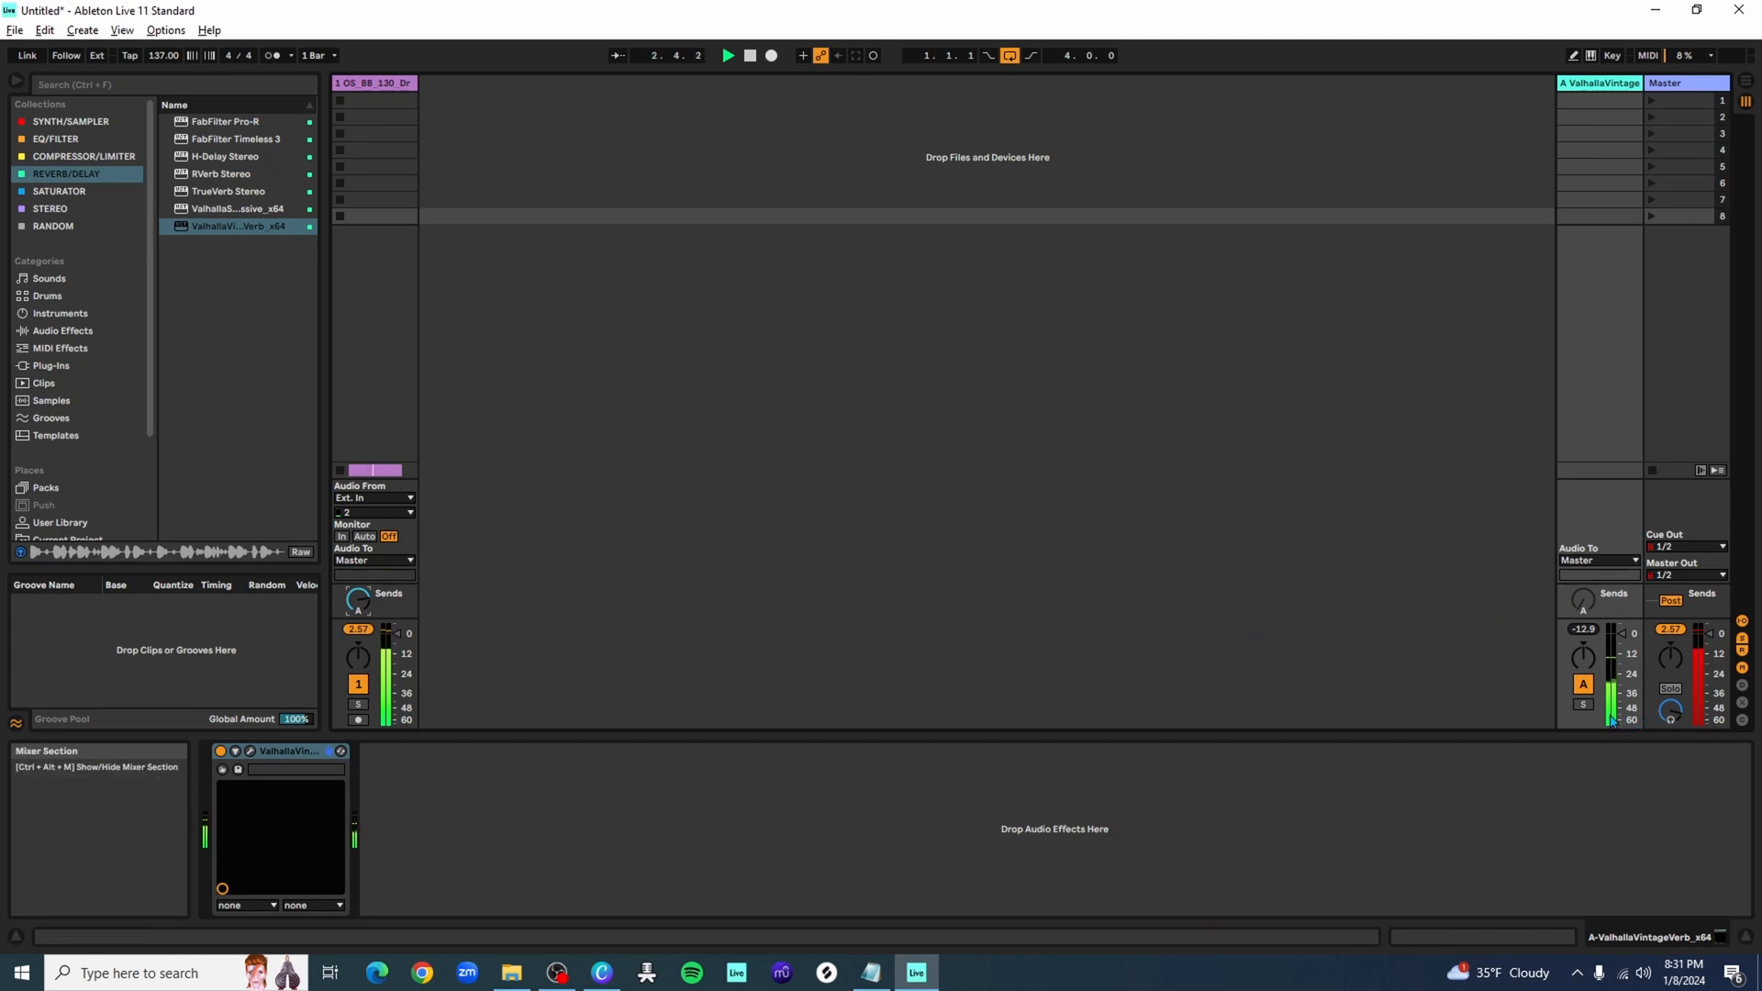
{"action": "left_click", "coordinate": [1584, 683]}
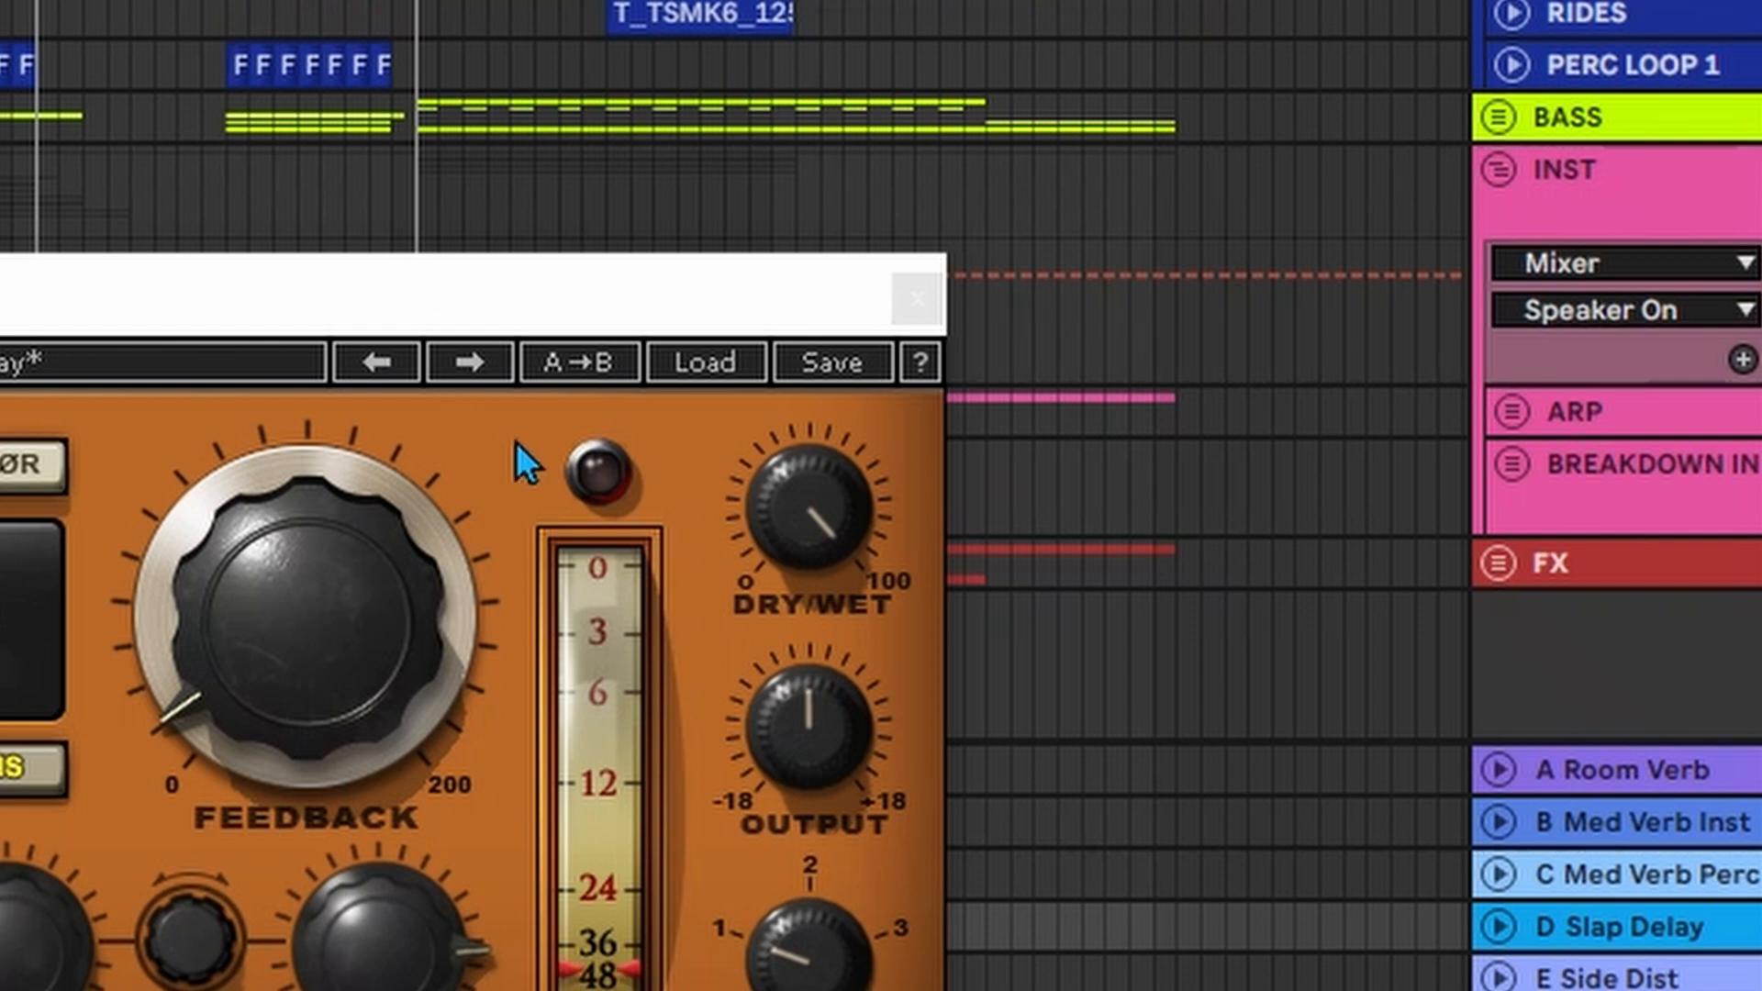
Slightly lower the Dry/Wet amount of the delay plug-in
{"action": "left_click_drag", "start_coordinate": [806, 492], "coordinate": [806, 498]}
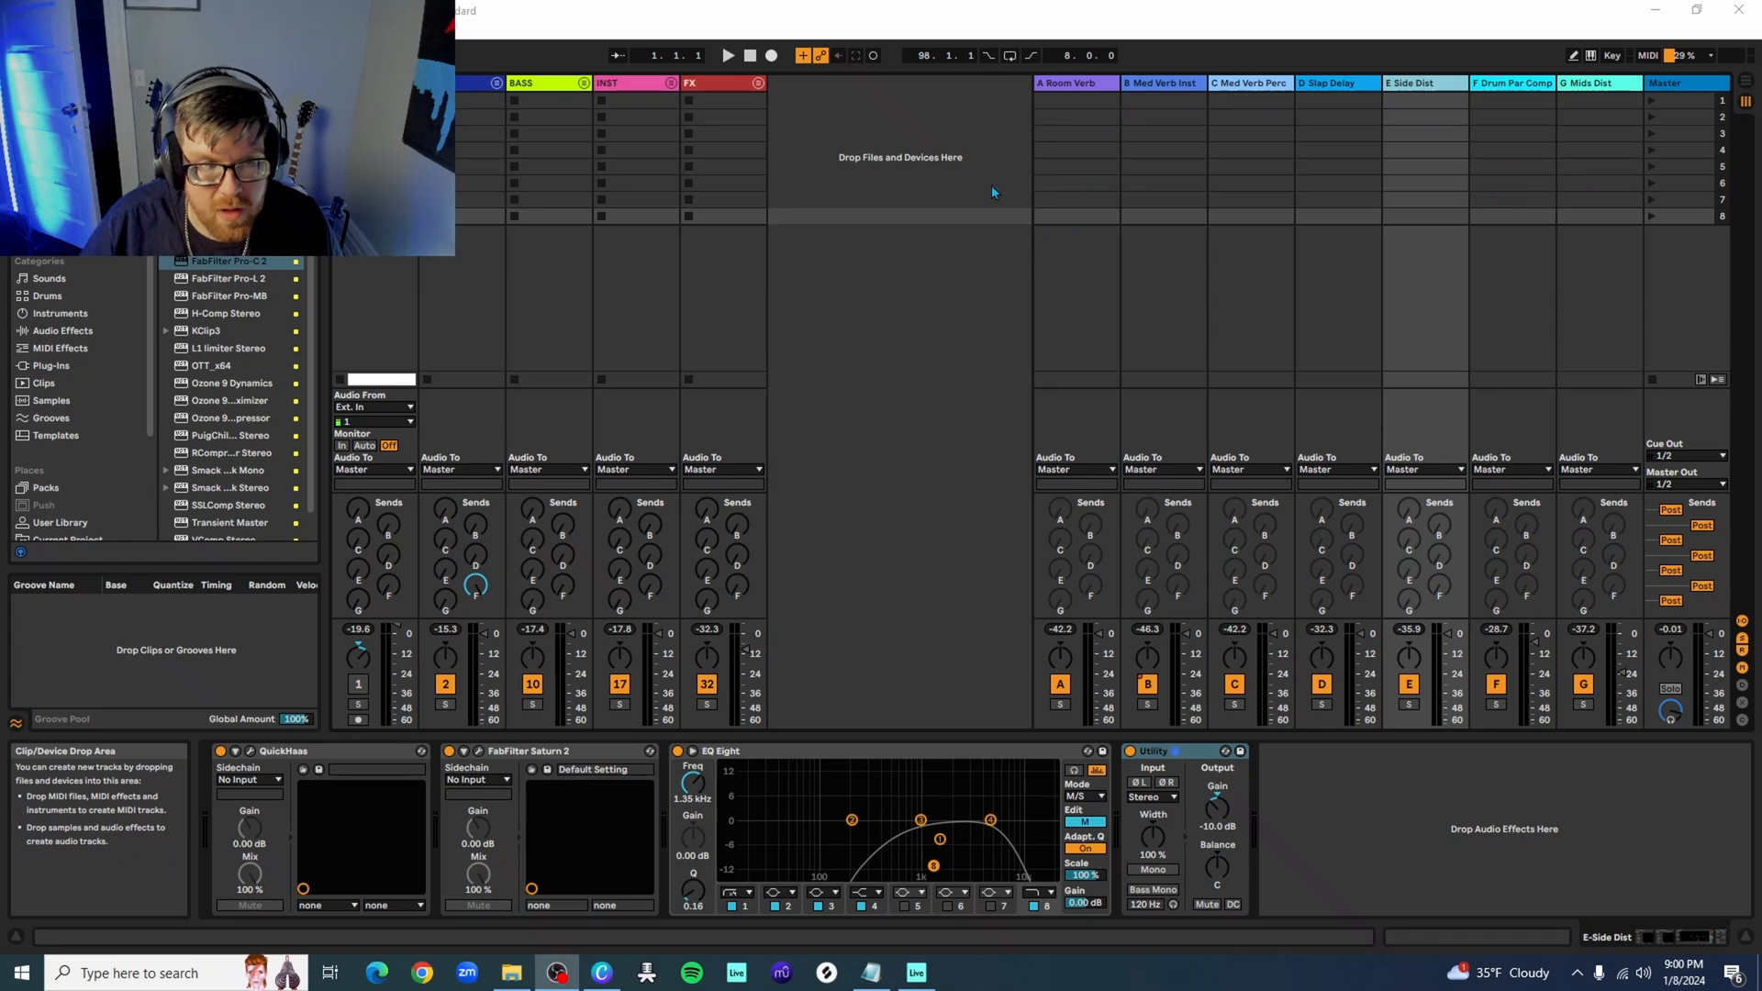
Browse the device chains of the return tracks from A Room Verb to G Mids Dist and back to A
{"action": "left_click", "coordinate": [1065, 86]}
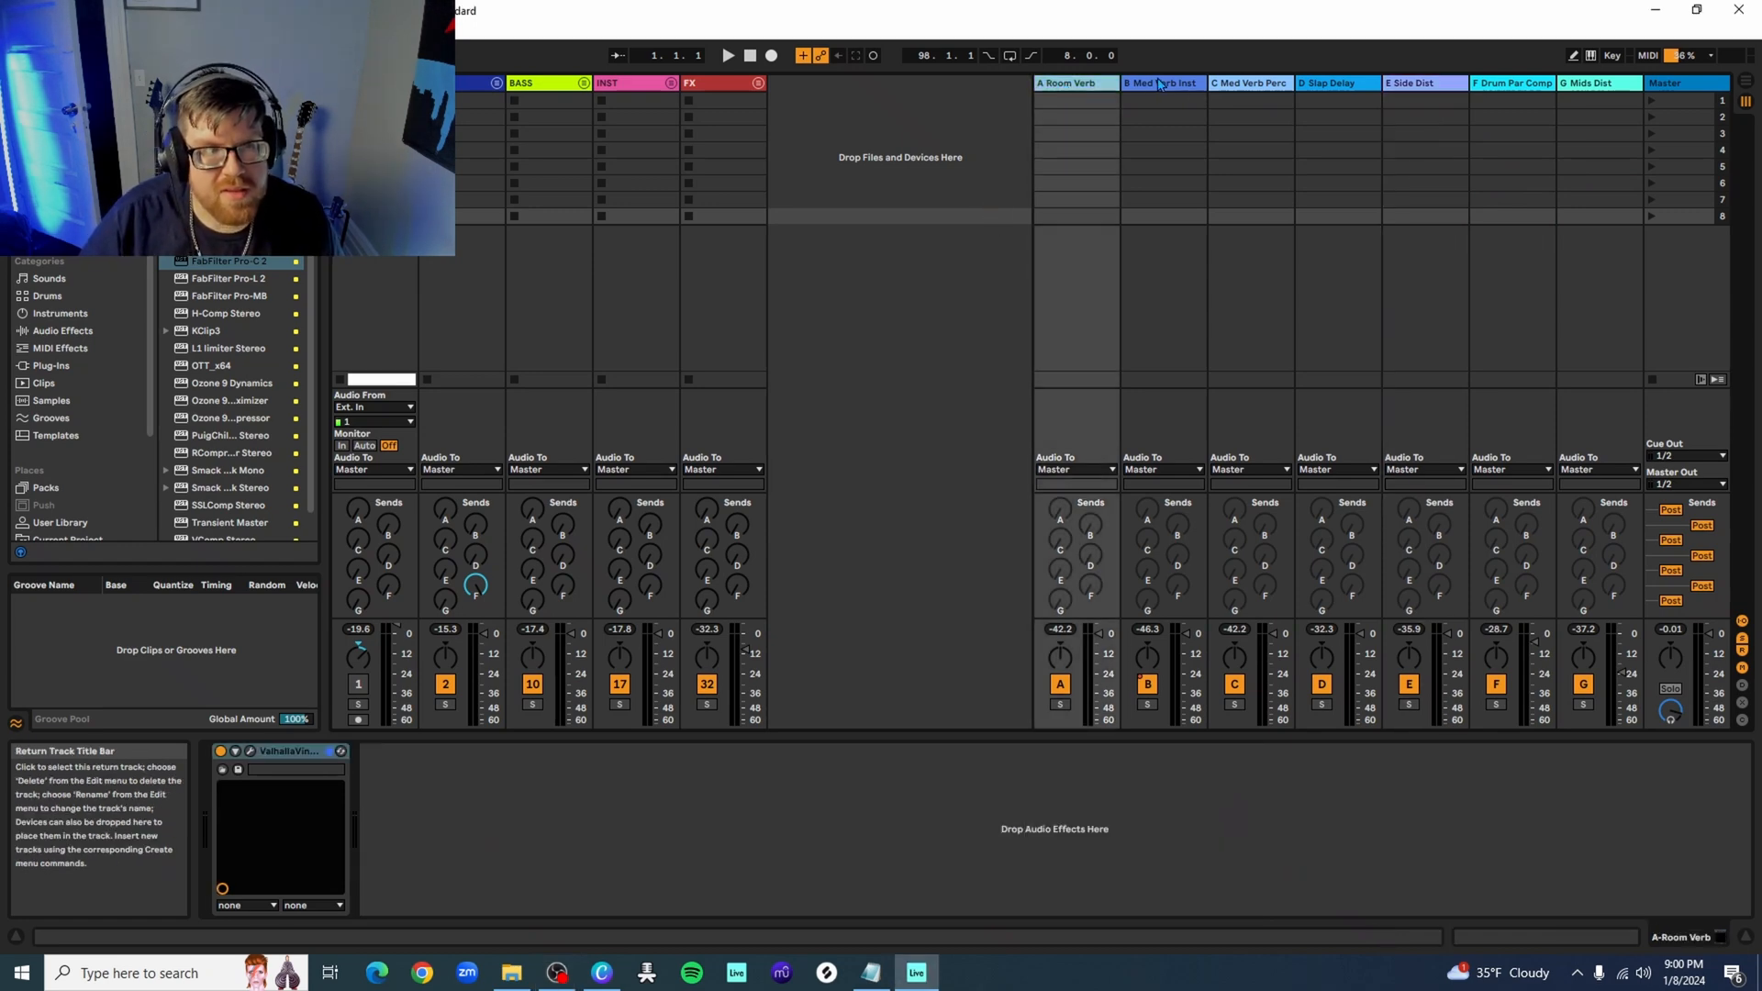
{"action": "key", "text": "Right"}
{"action": "key", "text": "Right"}
{"action": "key", "text": "Right"}
{"action": "key", "text": "Right"}
{"action": "key", "text": "Right"}
{"action": "key", "text": "Right"}
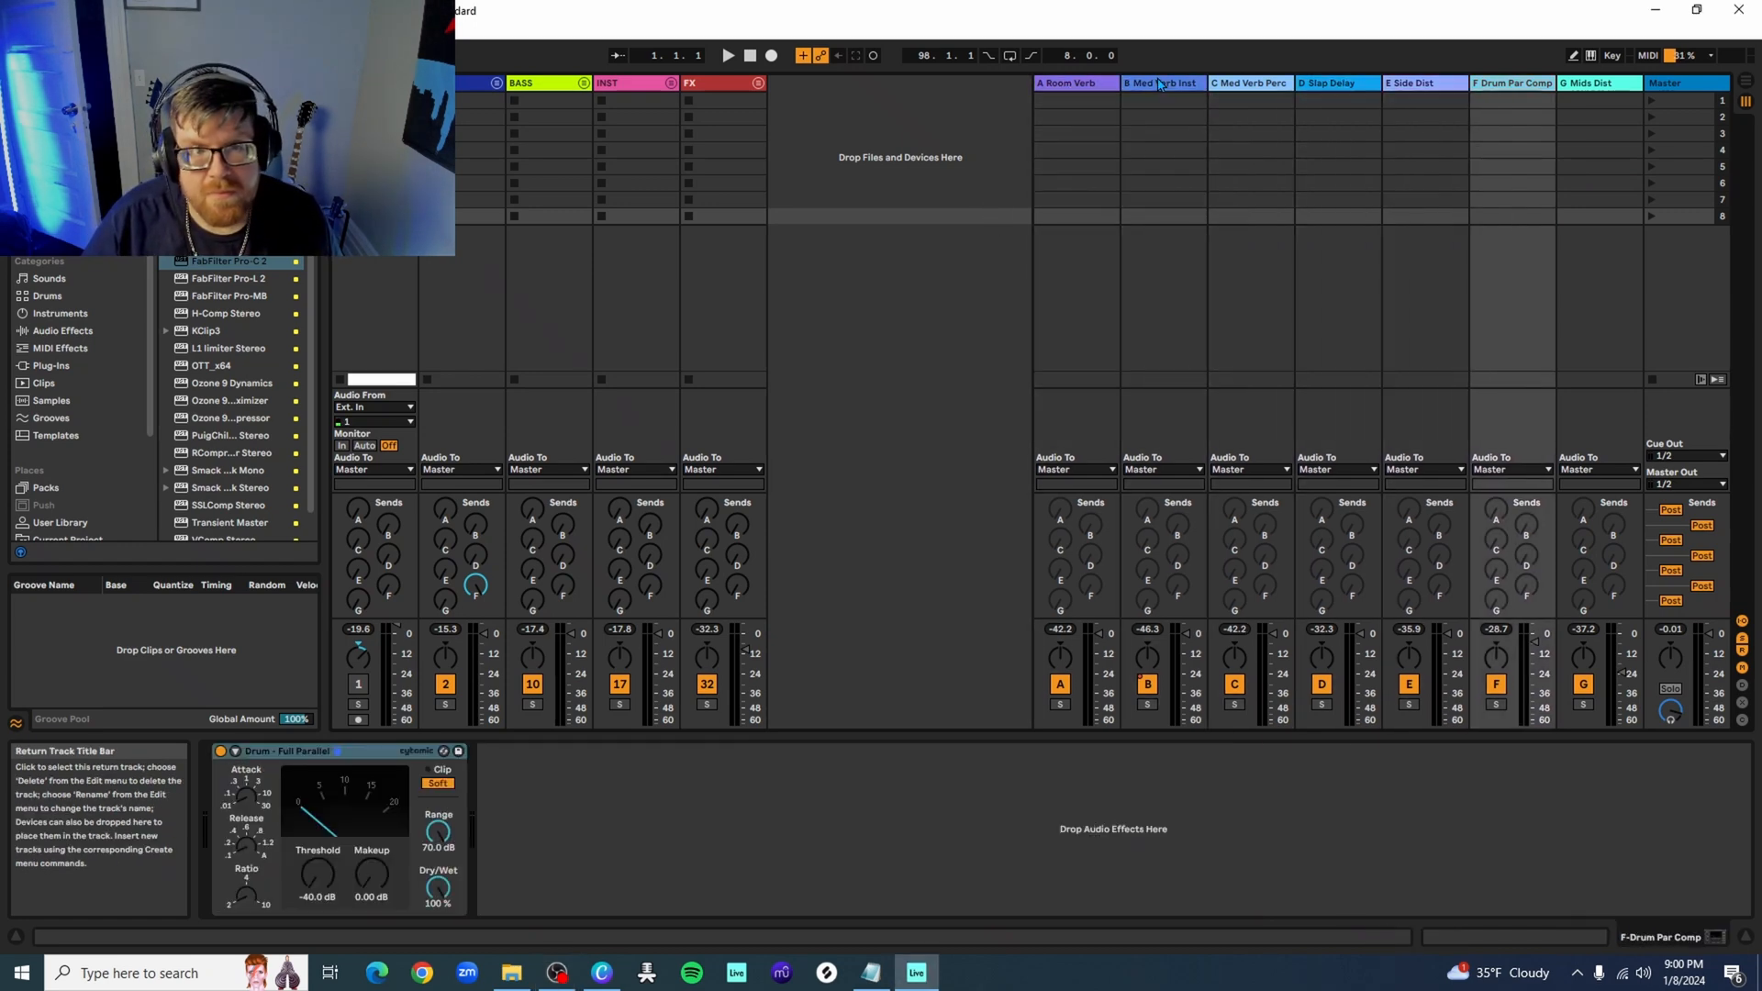
{"action": "key", "text": "Left"}
{"action": "key", "text": "Left"}
{"action": "key", "text": "Left"}
{"action": "key", "text": "Left"}
{"action": "key", "text": "Left"}
{"action": "key", "text": "Left"}
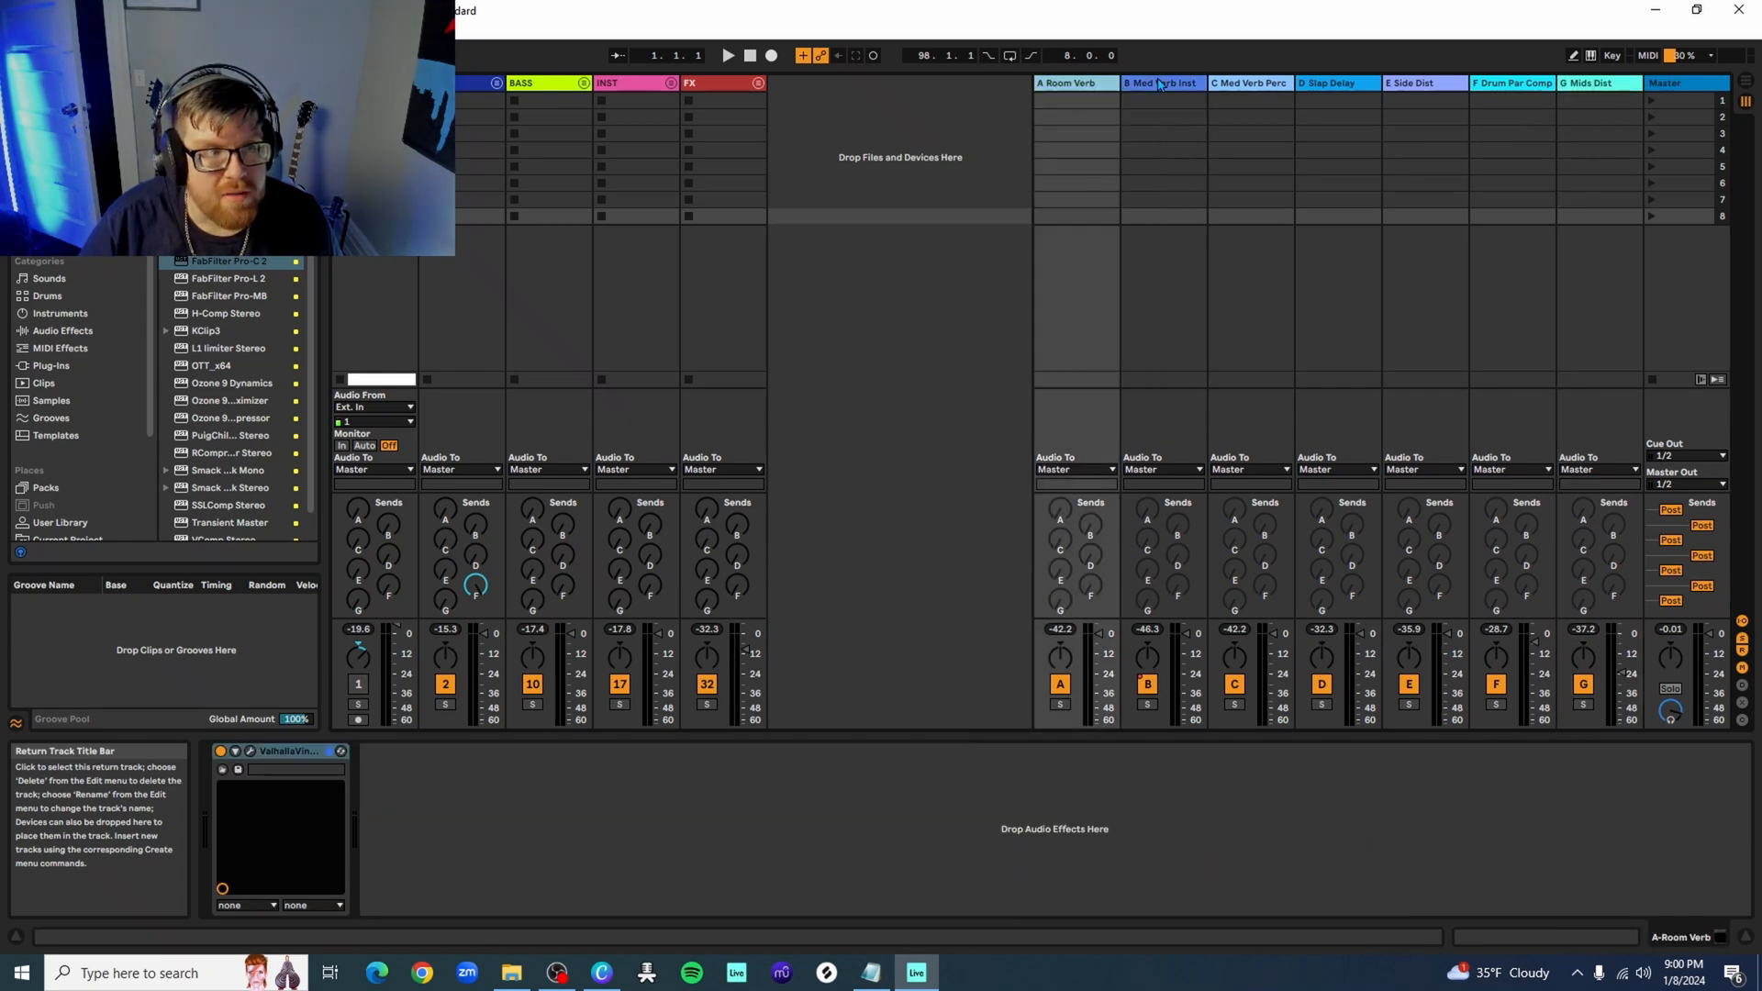
Examine the device chains of return tracks B Med Verb Inst through G Mids Dist one by one
{"action": "left_click", "coordinate": [1164, 108]}
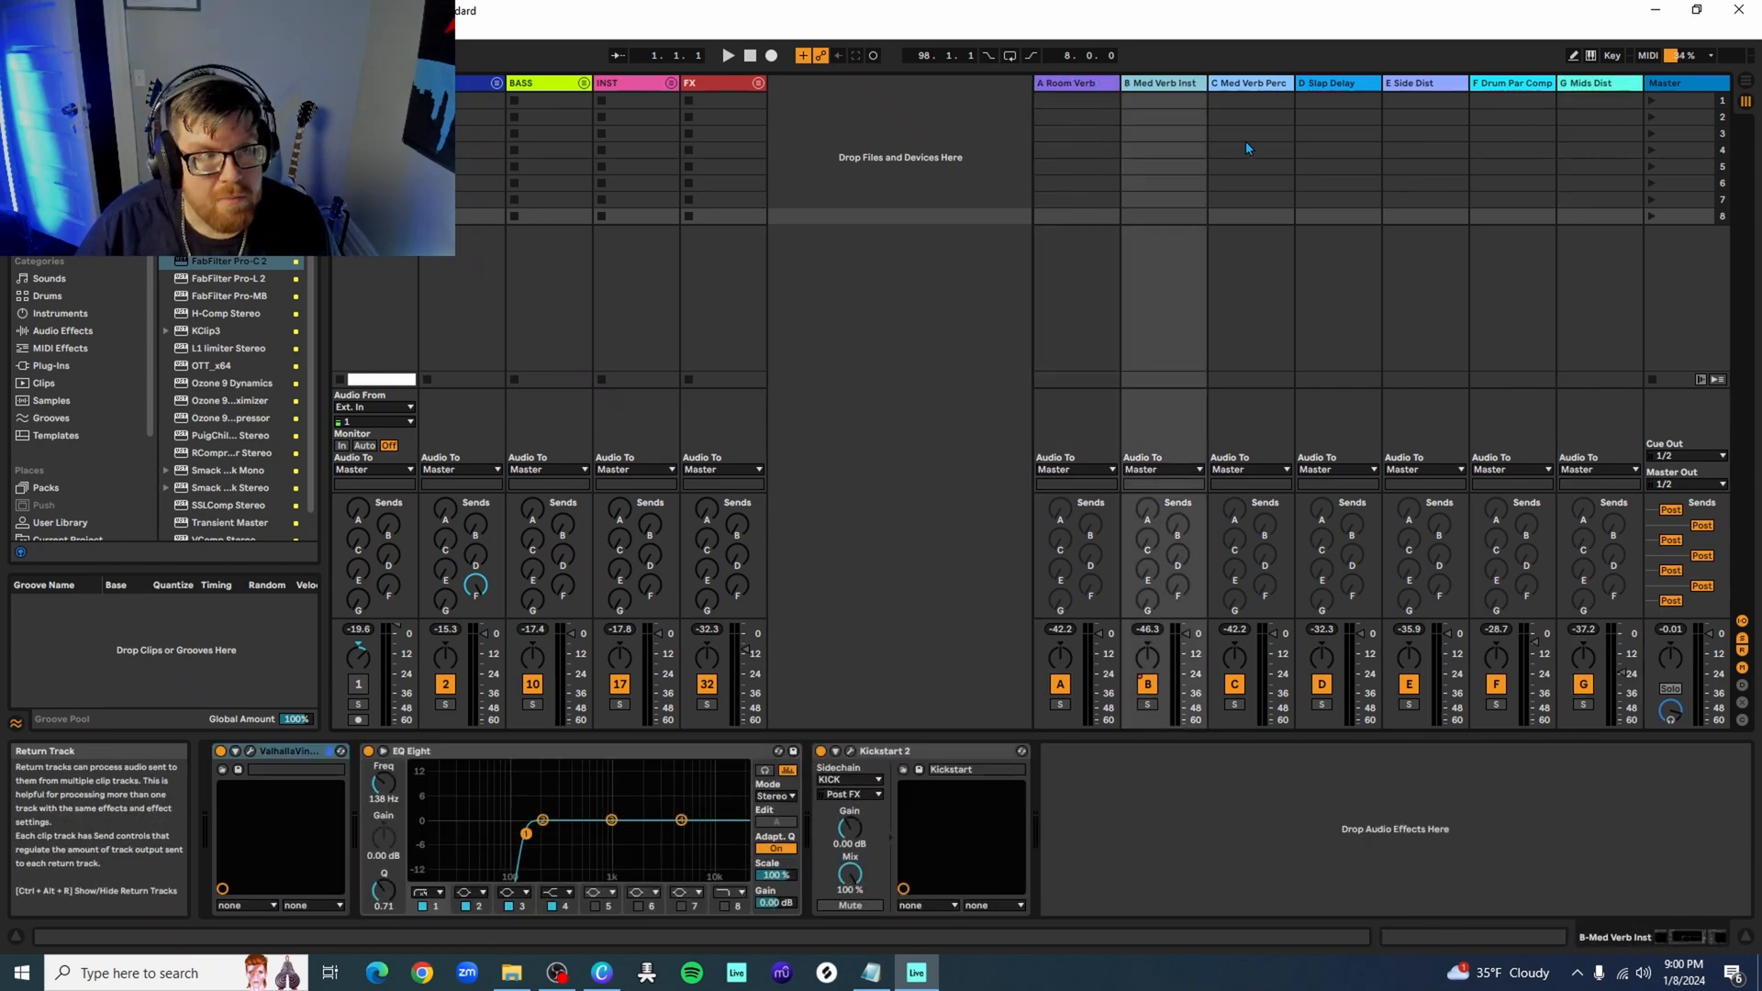
{"action": "left_click", "coordinate": [1266, 89]}
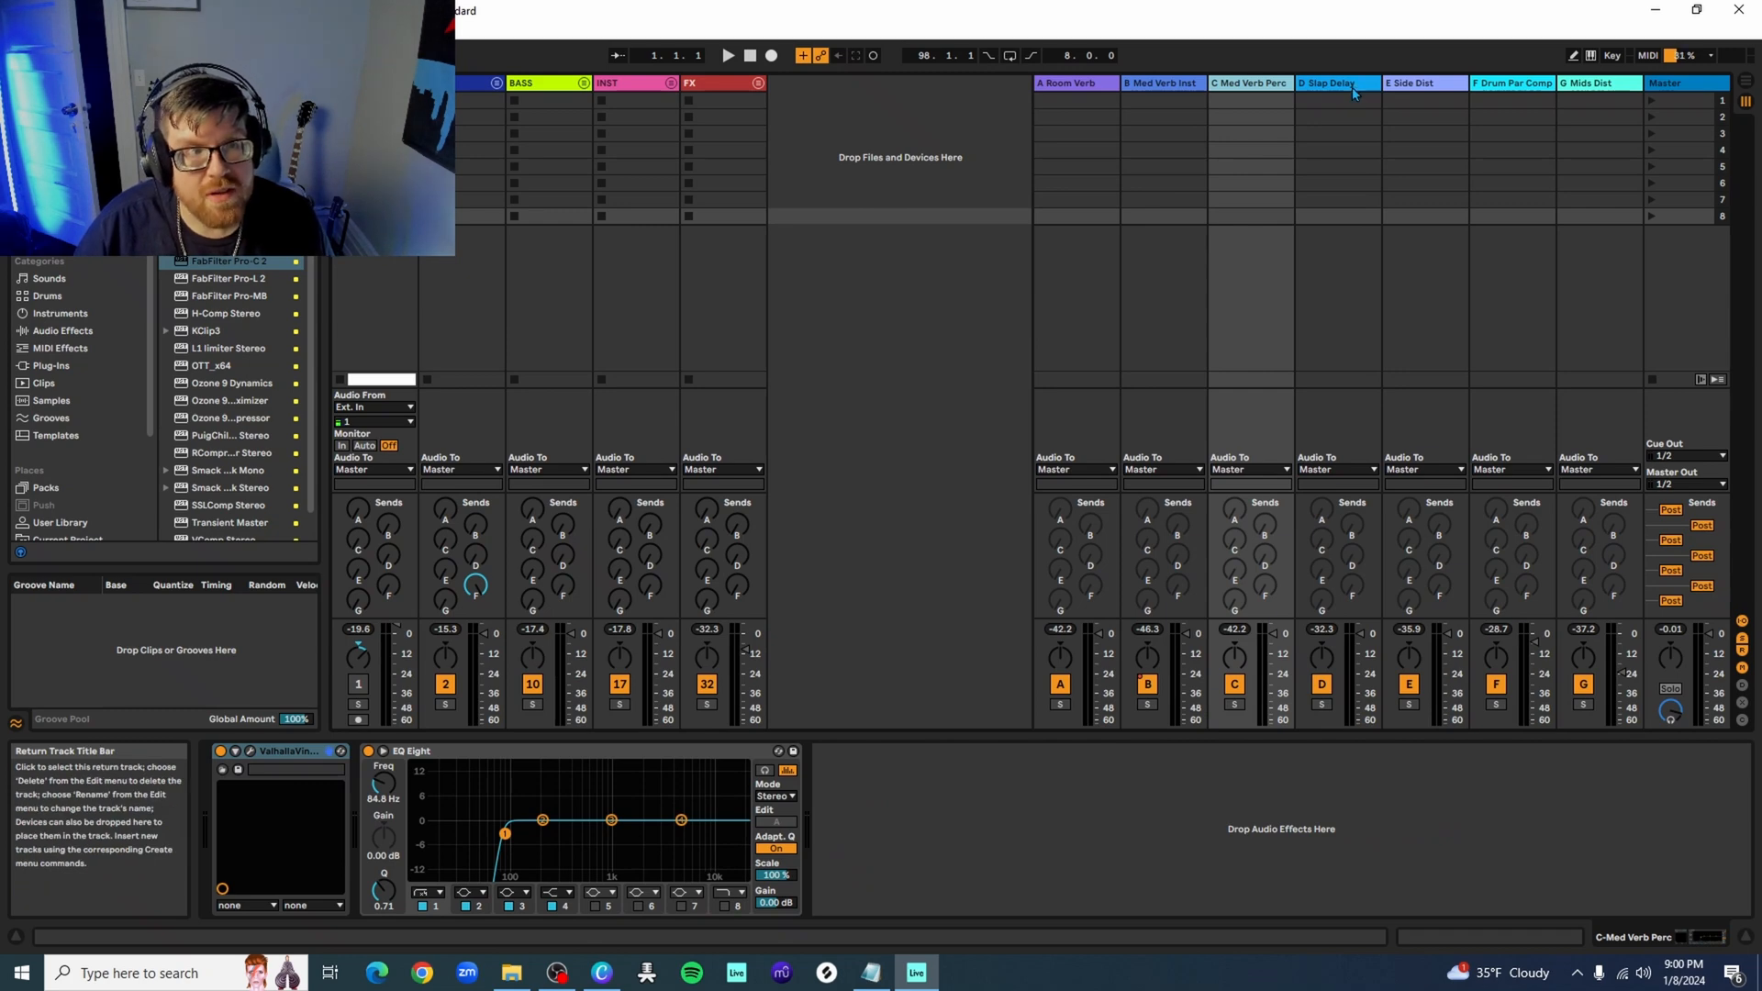
{"action": "left_click", "coordinate": [1354, 92]}
{"action": "left_click", "coordinate": [1447, 90]}
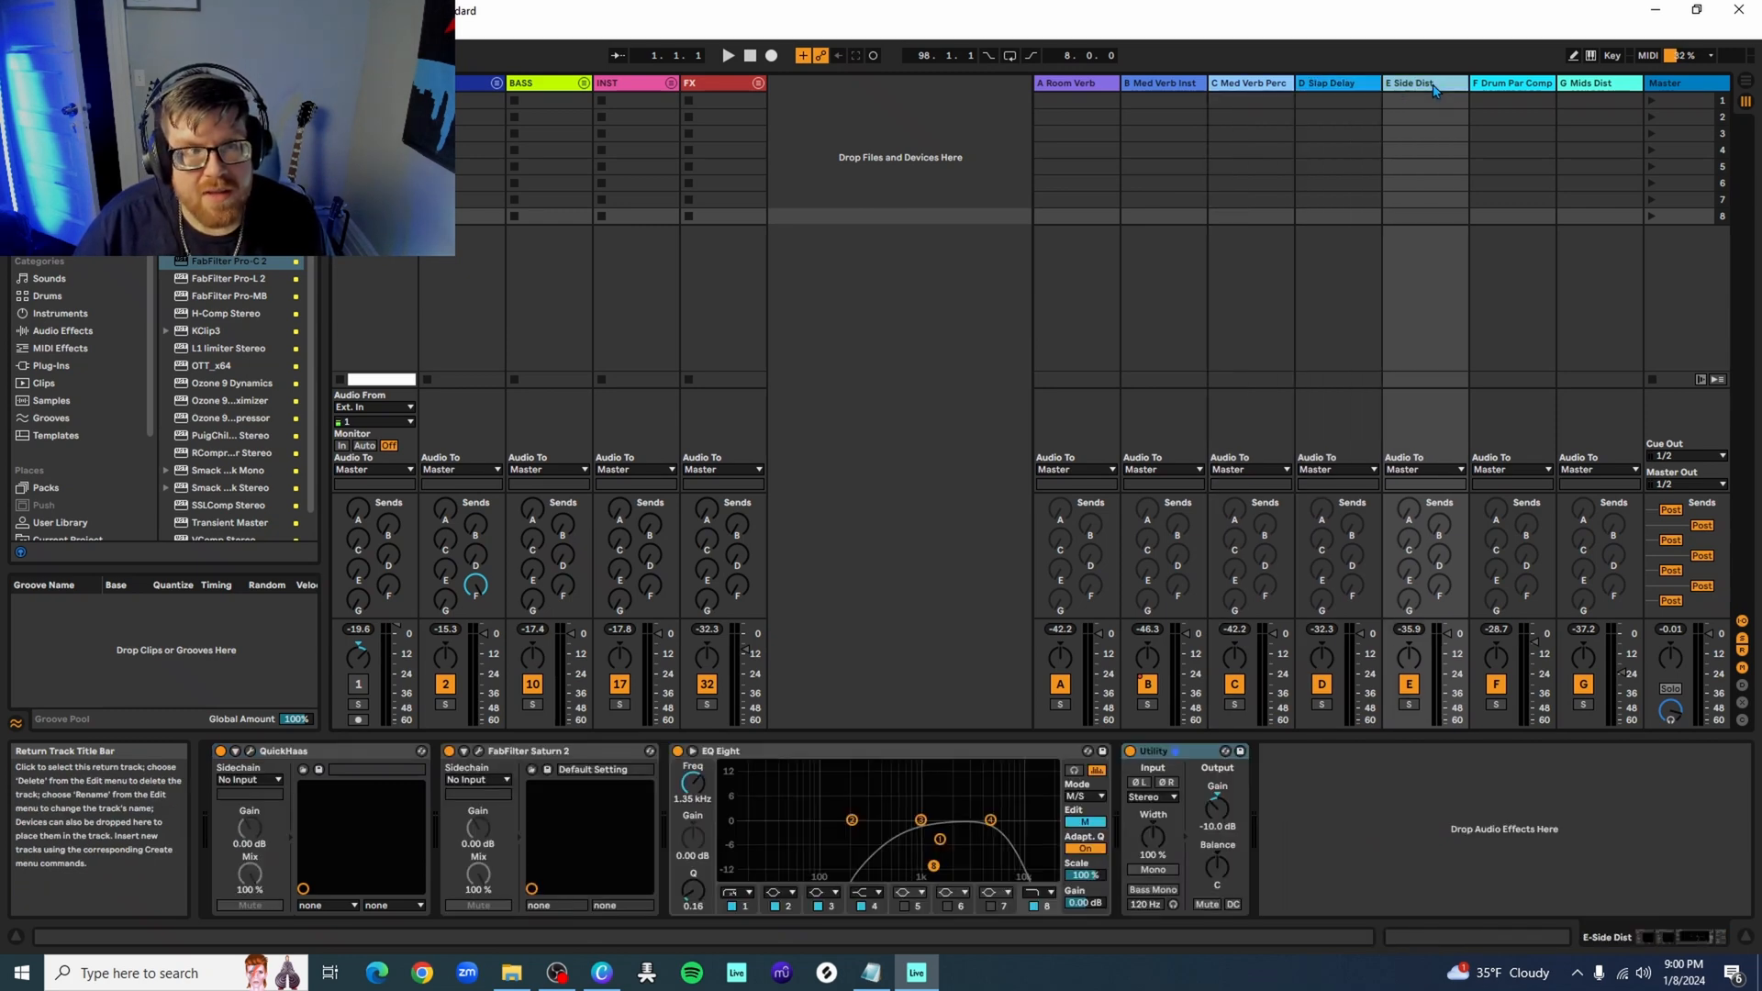
{"action": "left_click", "coordinate": [1540, 87]}
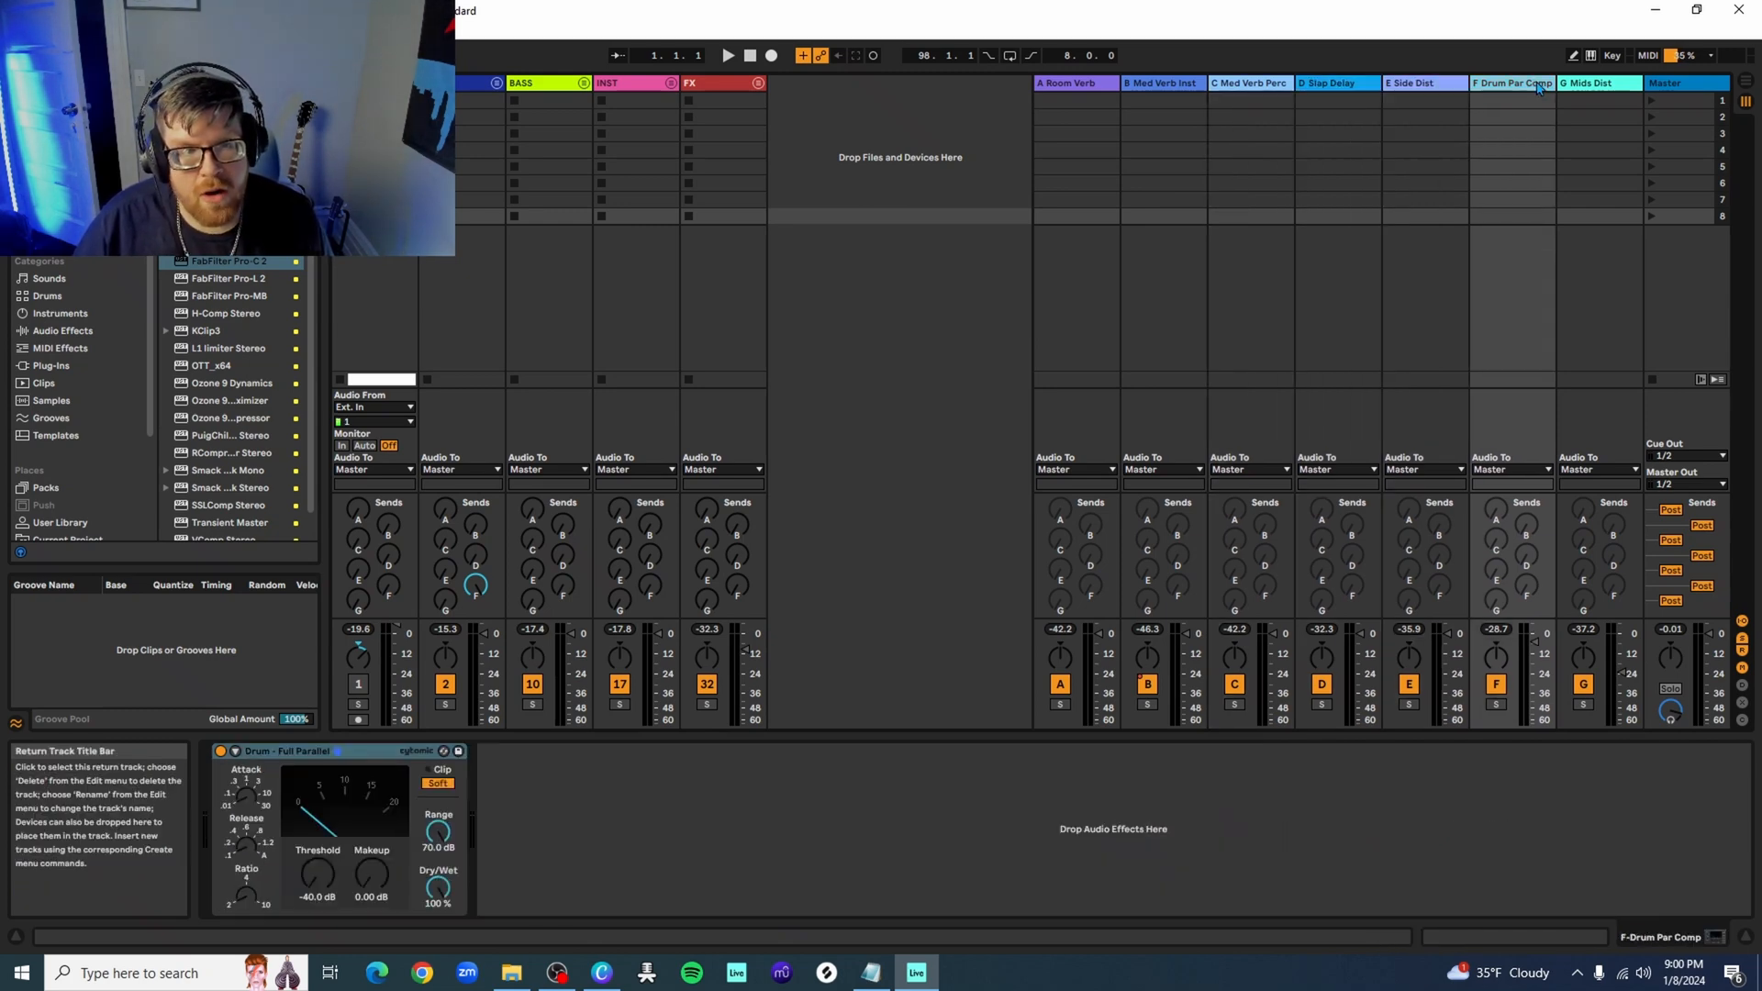
{"action": "left_click", "coordinate": [1592, 87]}
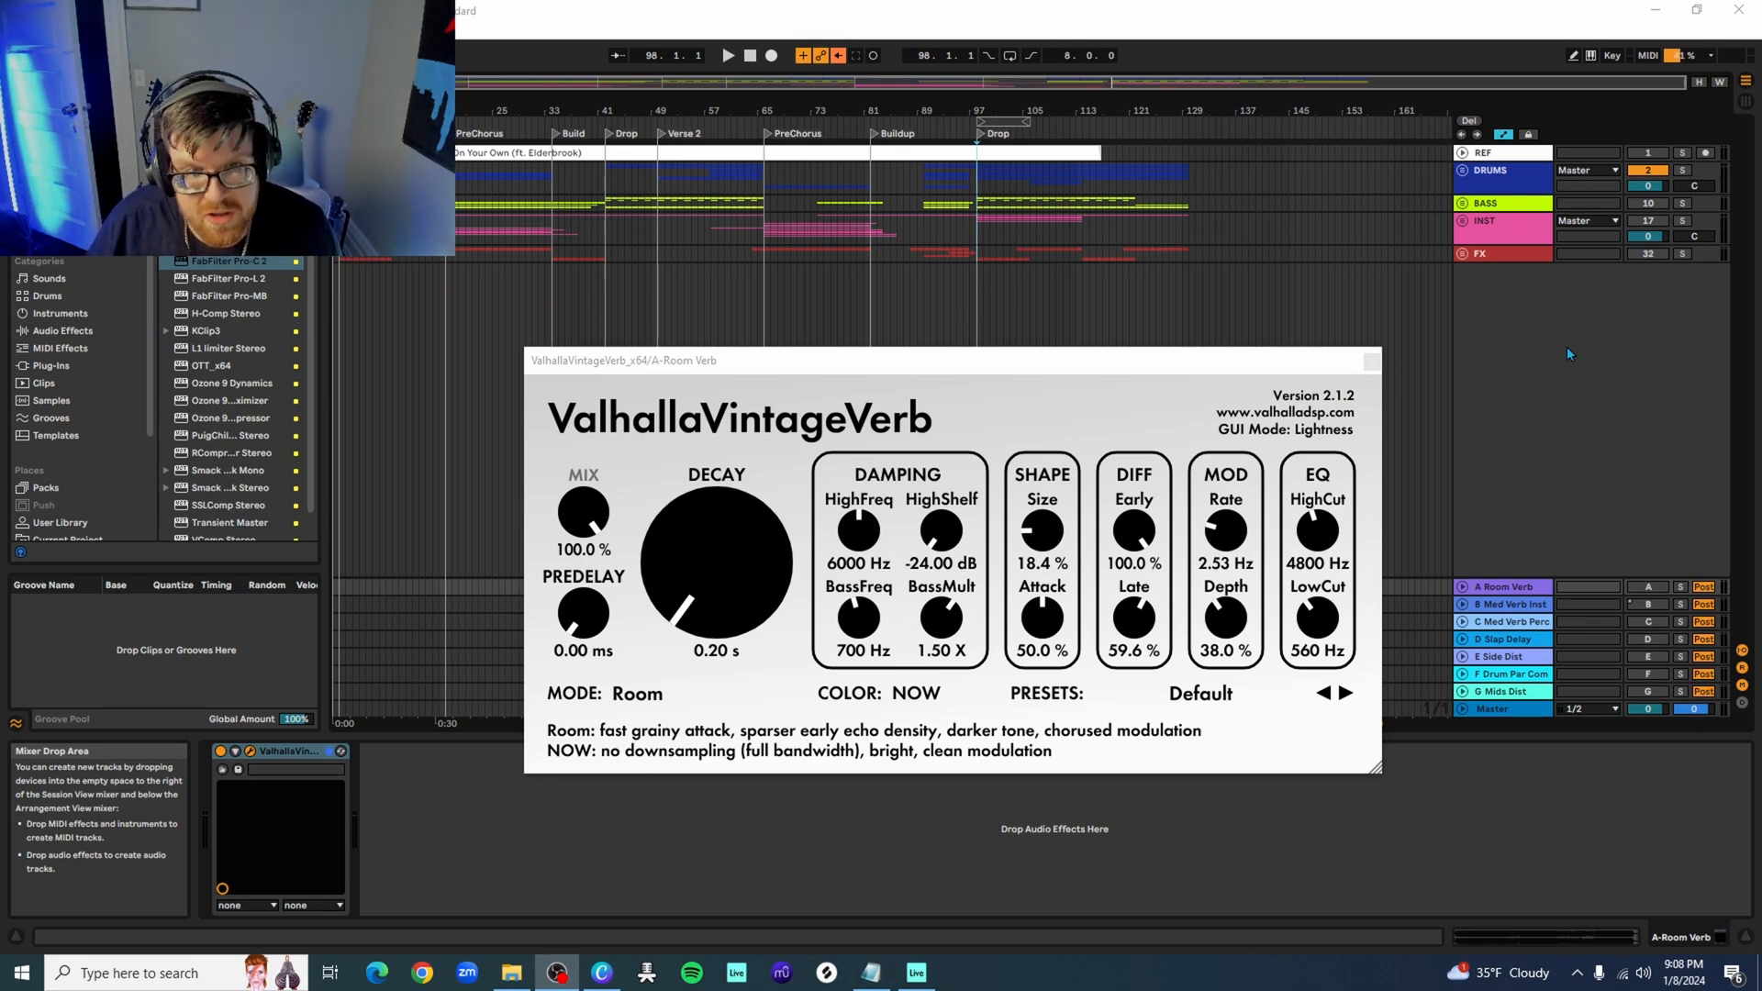
Close the Room Verb plug-in window and play a few bars of the last Drop with the A Room Verb return off
{"action": "left_click", "coordinate": [1373, 361]}
{"action": "left_click", "coordinate": [728, 56]}
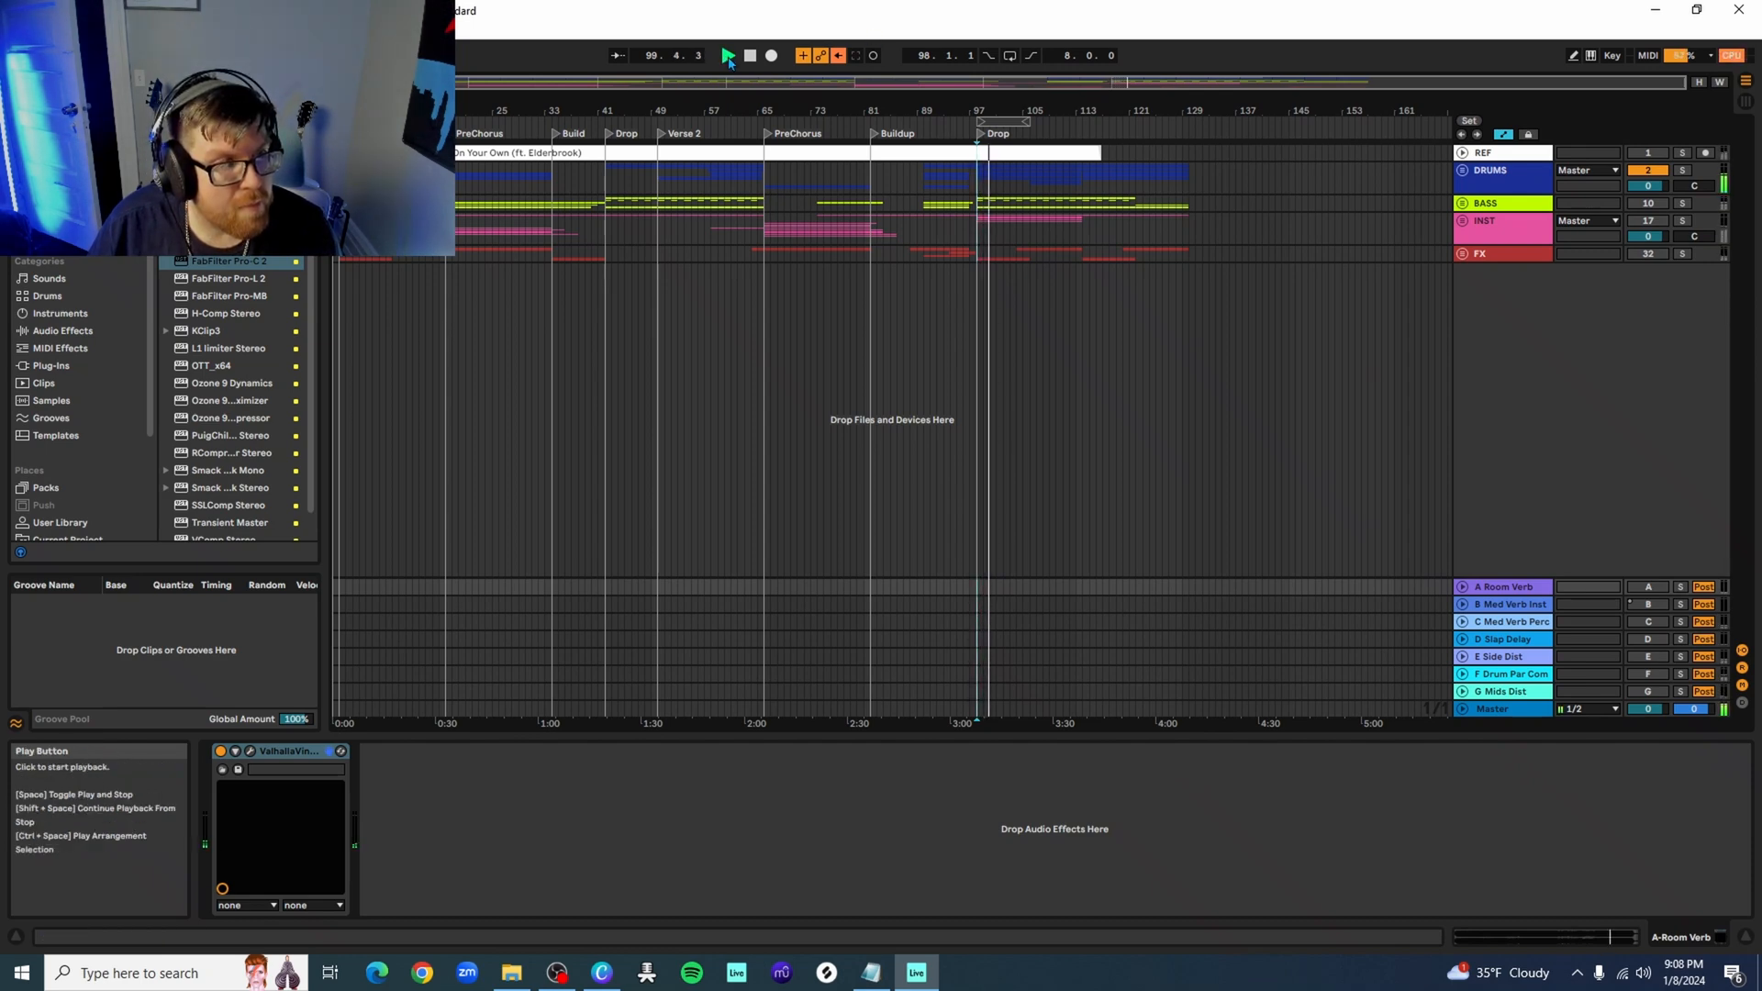
{"action": "left_click", "coordinate": [753, 58]}
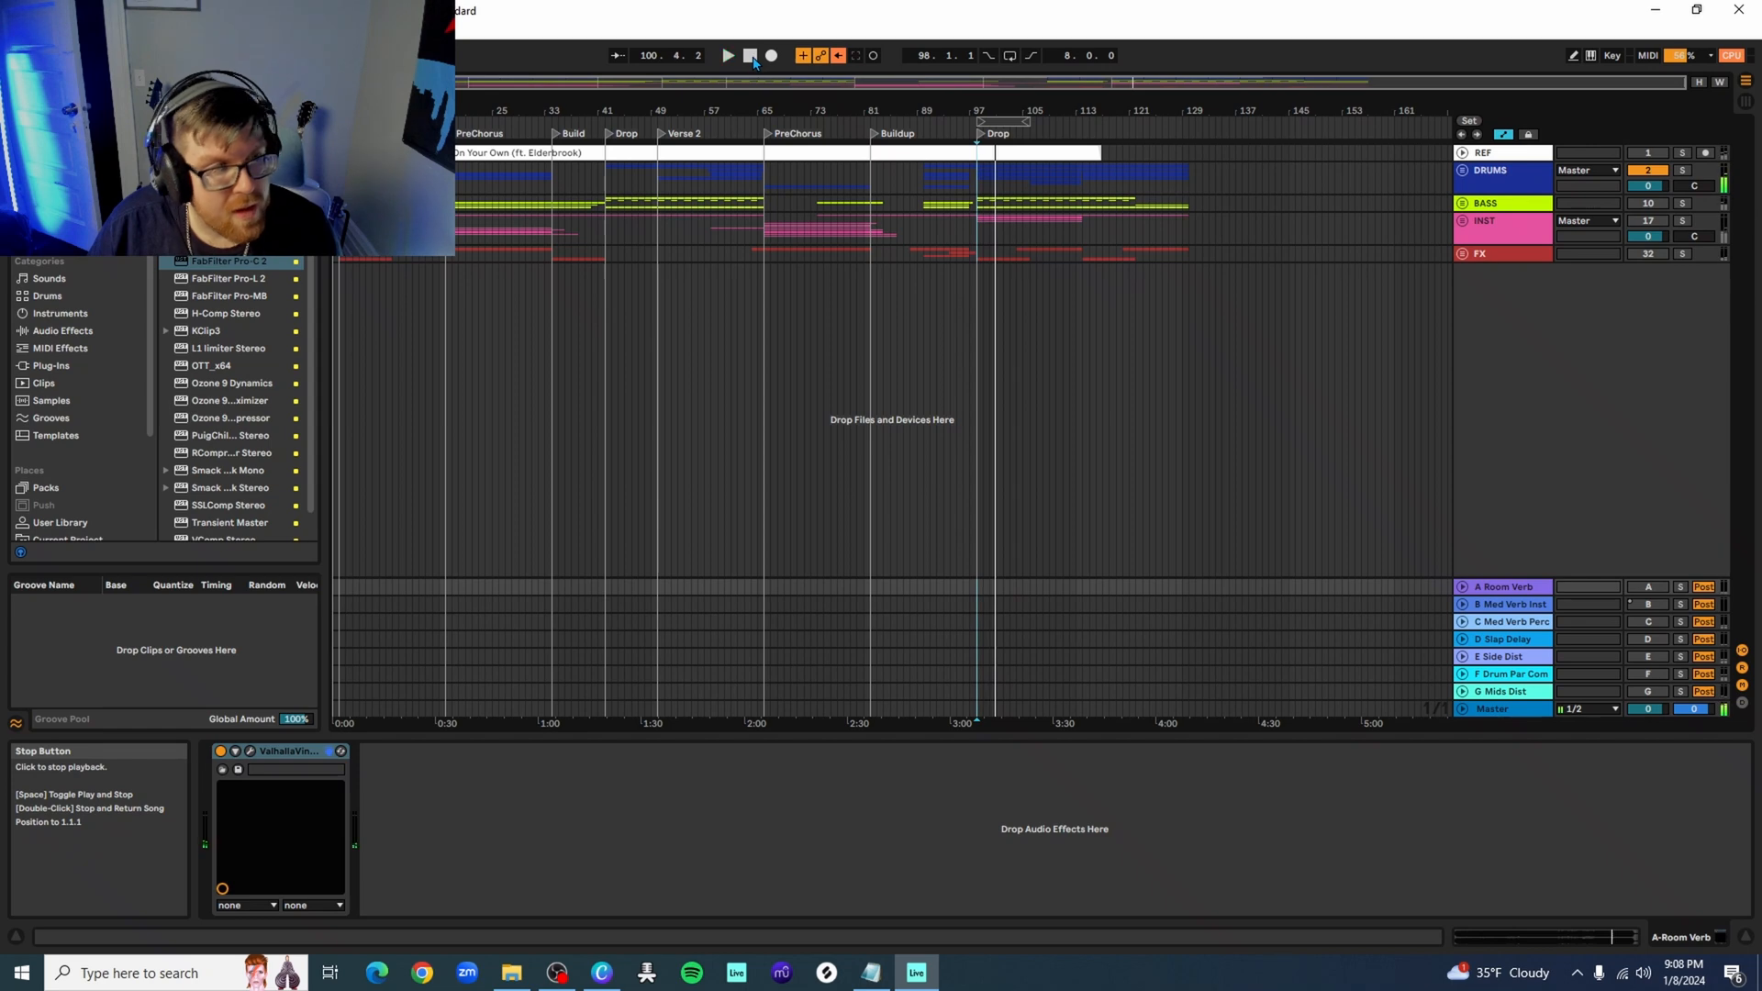
Enable the A Room Verb return and play the last Drop again to hear the drums with it
{"action": "left_click", "coordinate": [1528, 189]}
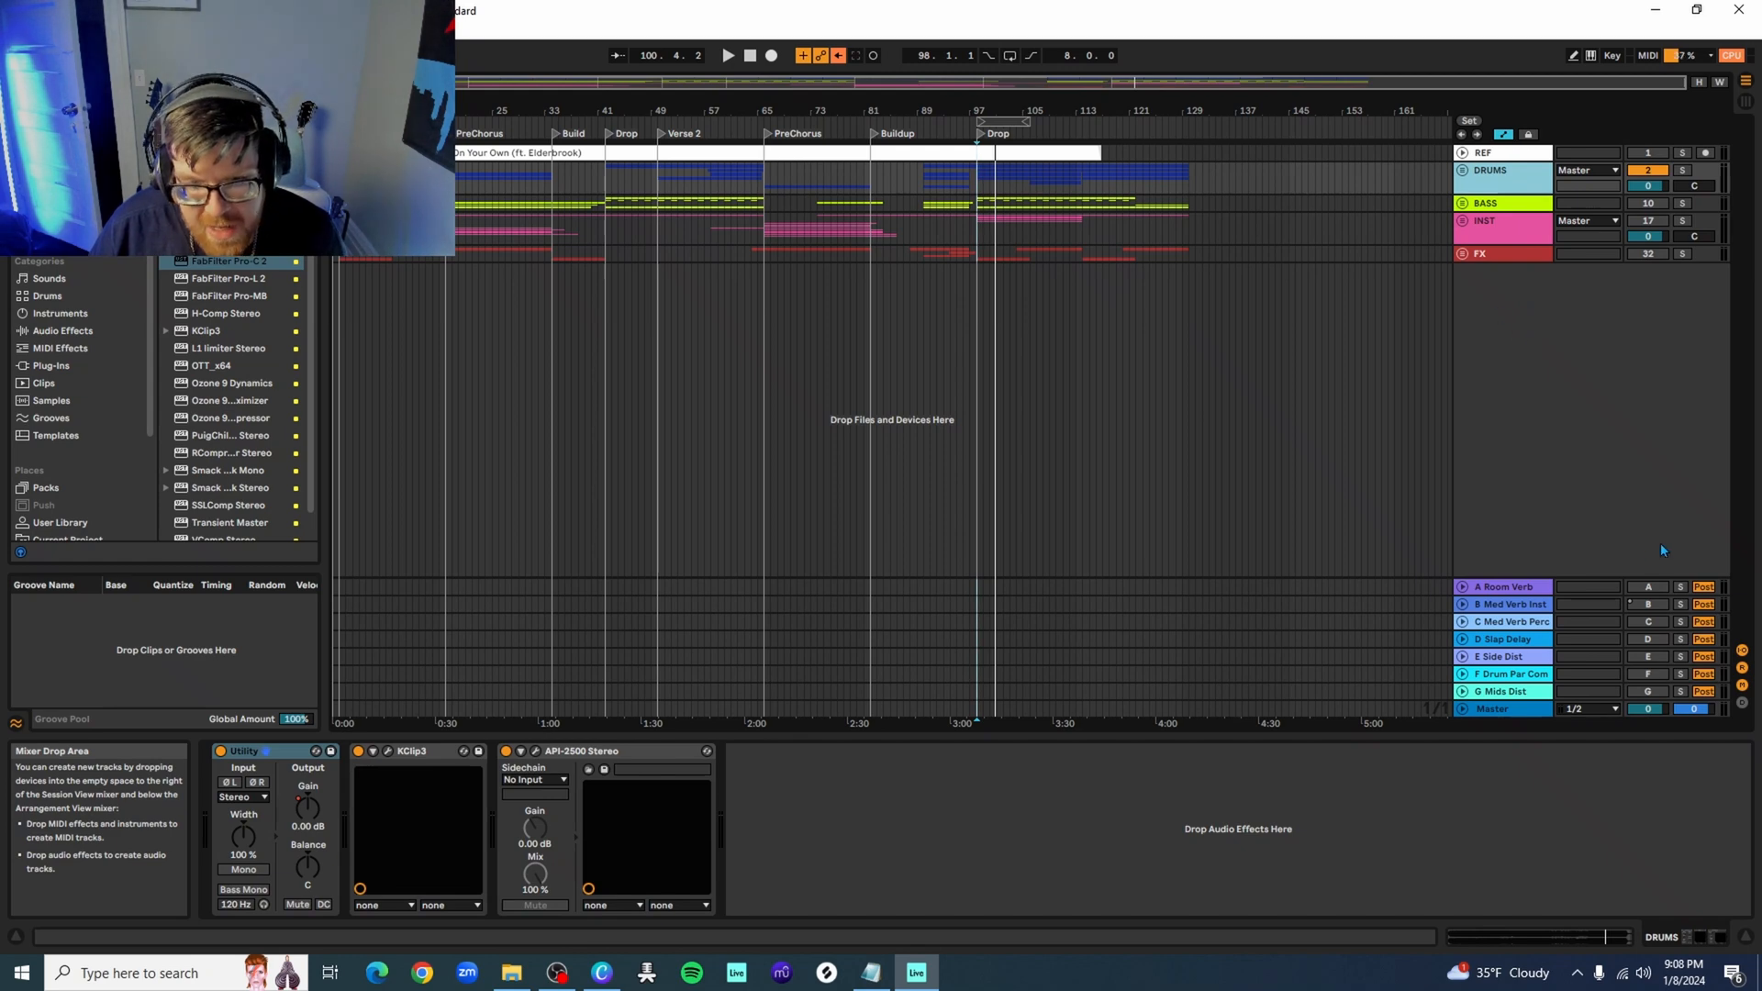
{"action": "left_click", "coordinate": [1650, 592]}
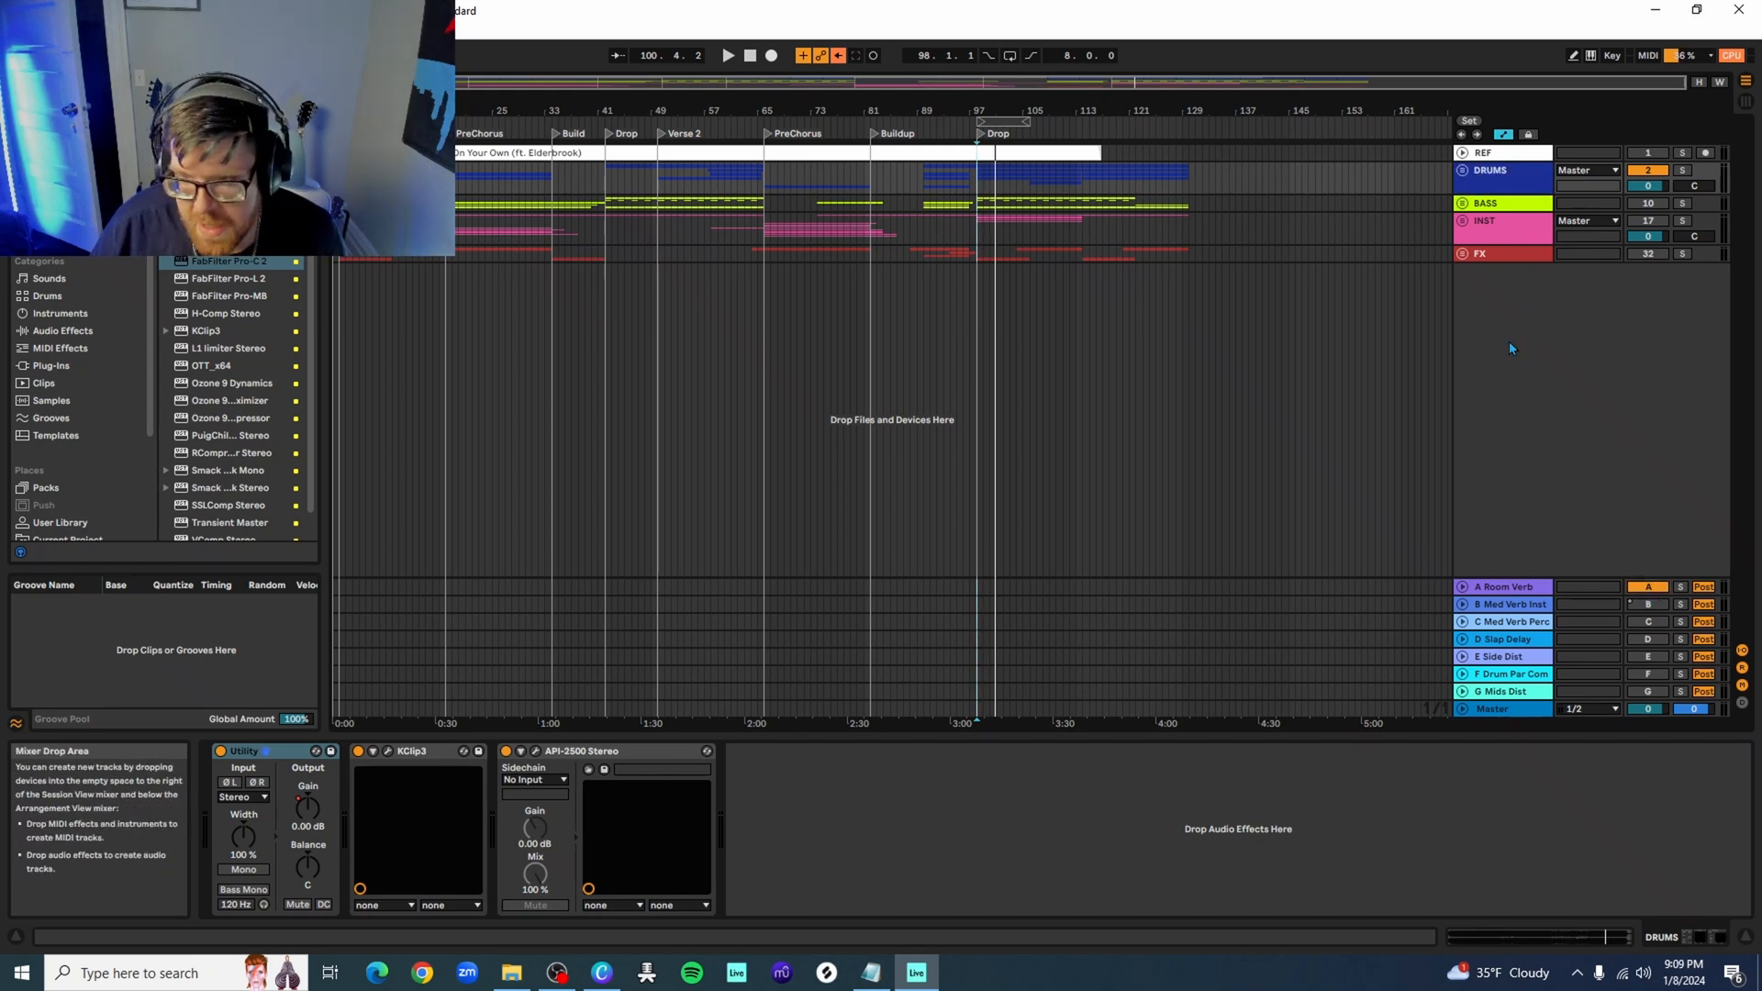
{"action": "left_click", "coordinate": [981, 136]}
{"action": "left_click", "coordinate": [725, 58]}
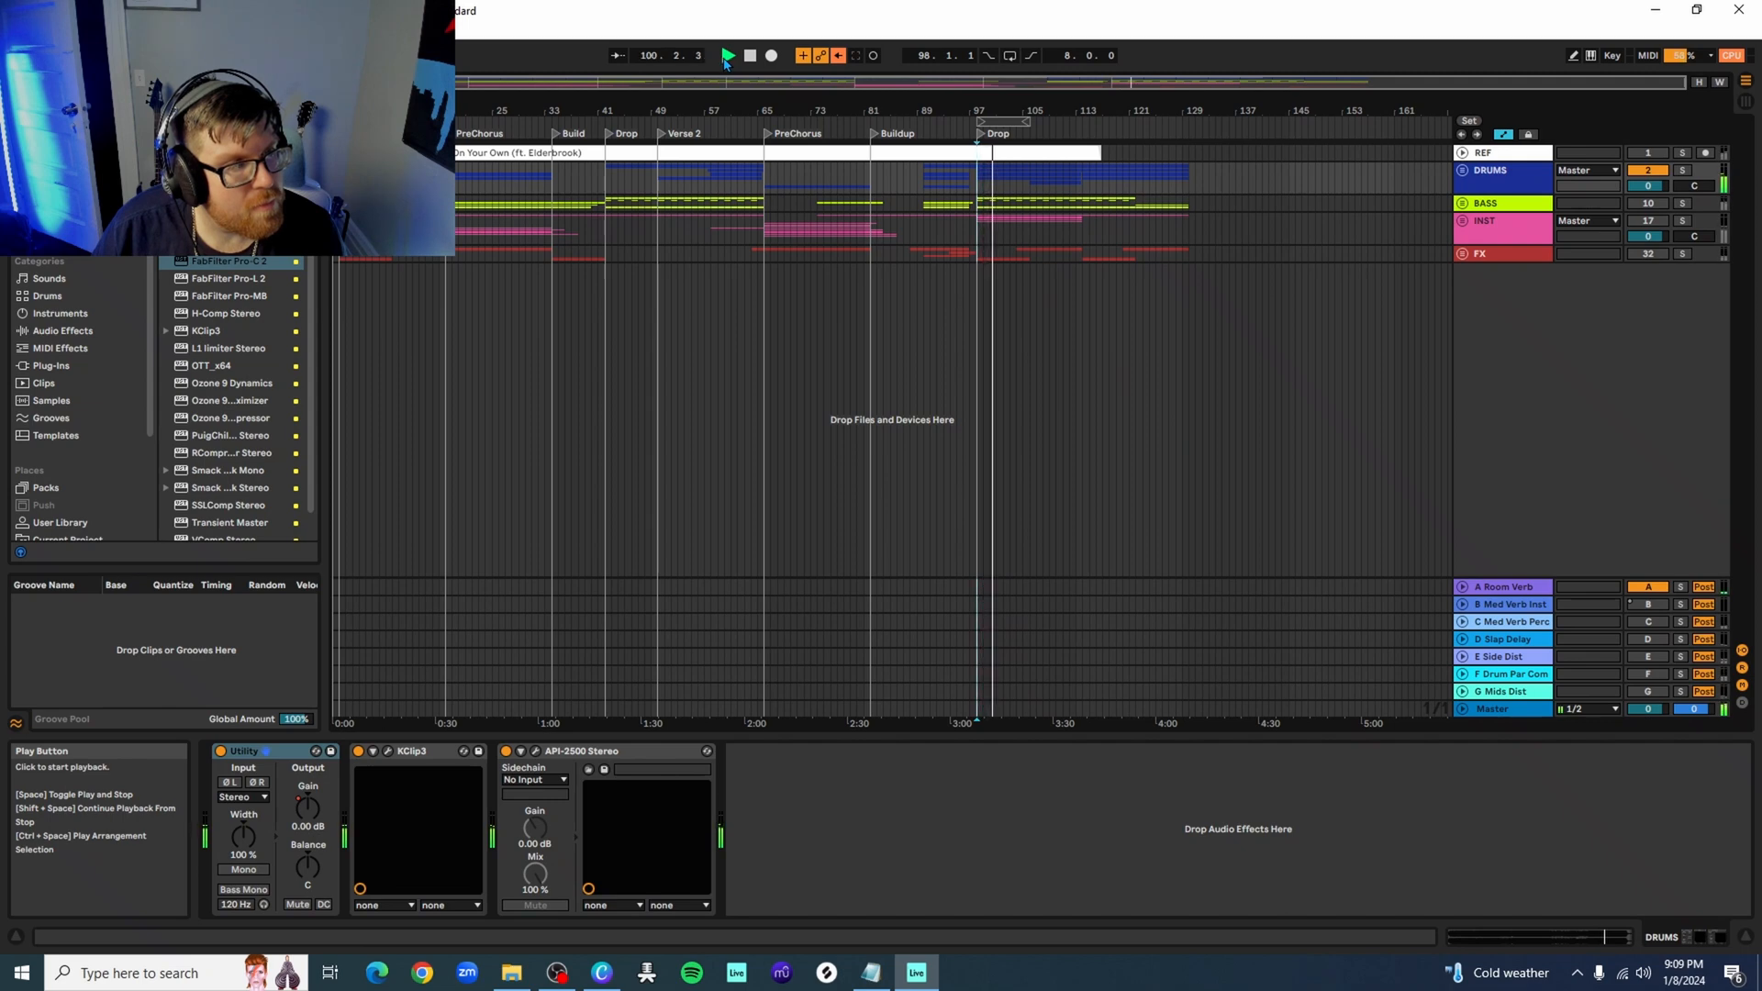
{"action": "left_click", "coordinate": [750, 57]}
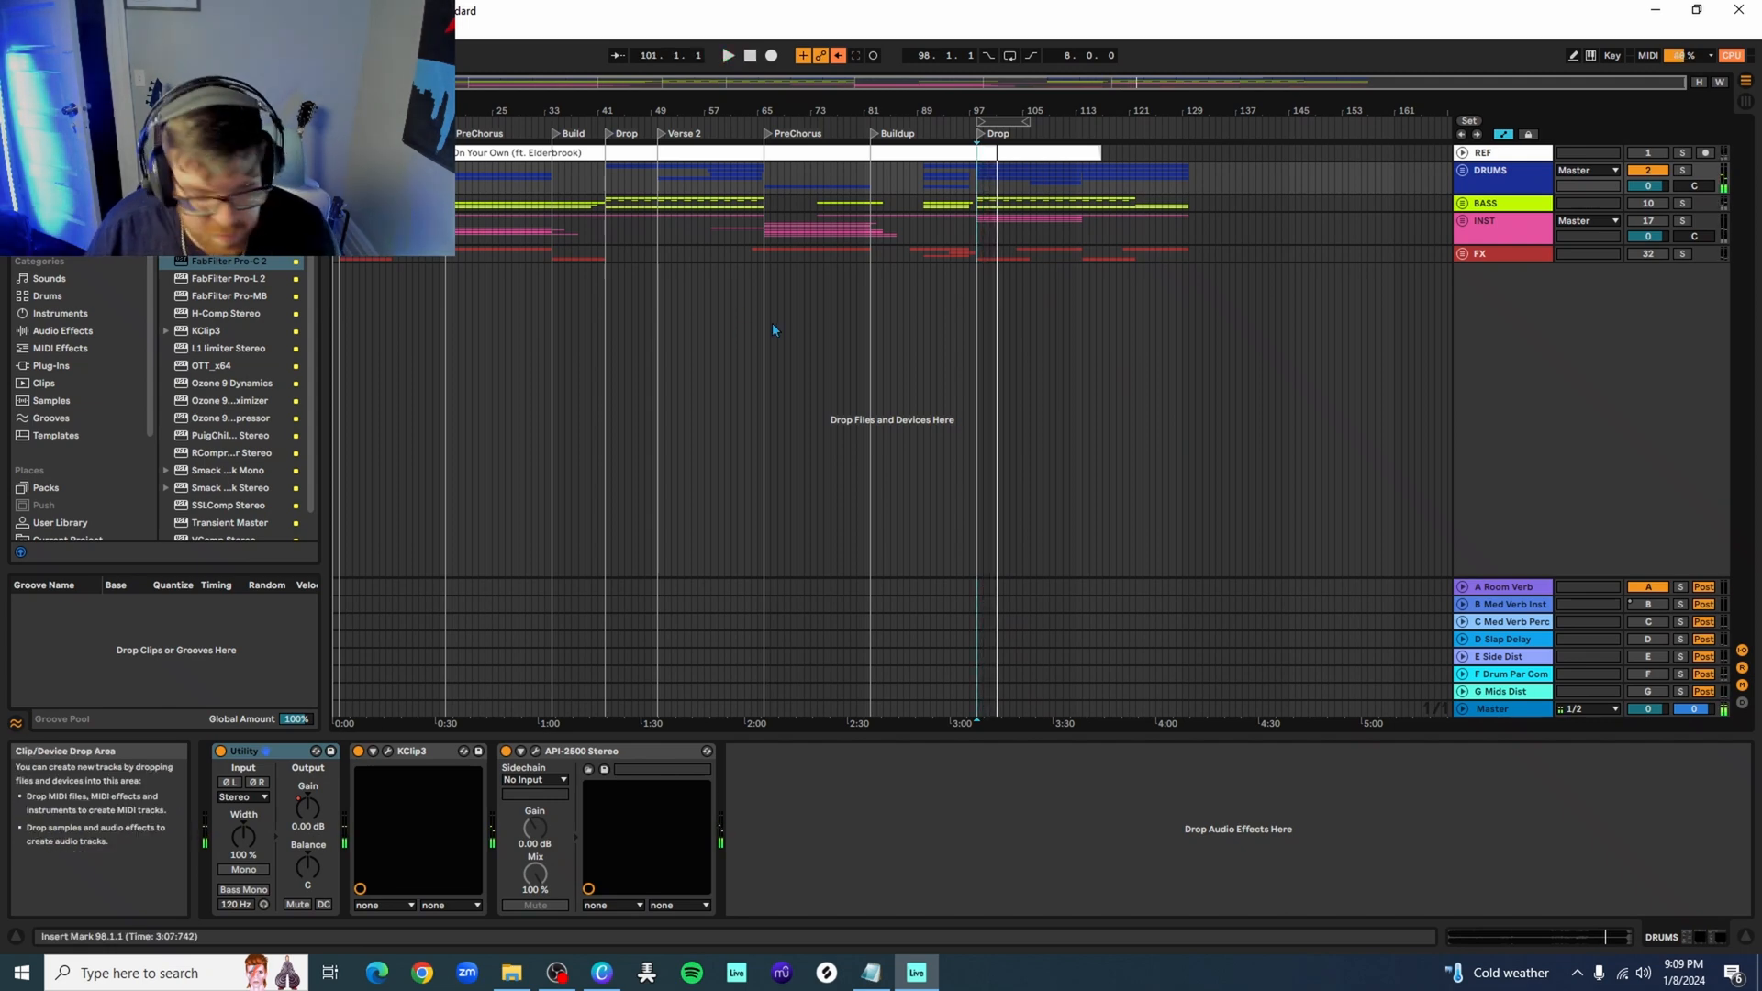
Open the ValhallaVintageVerb window on the A Room Verb return and reposition it to examine its settings
{"action": "left_click", "coordinate": [1515, 587]}
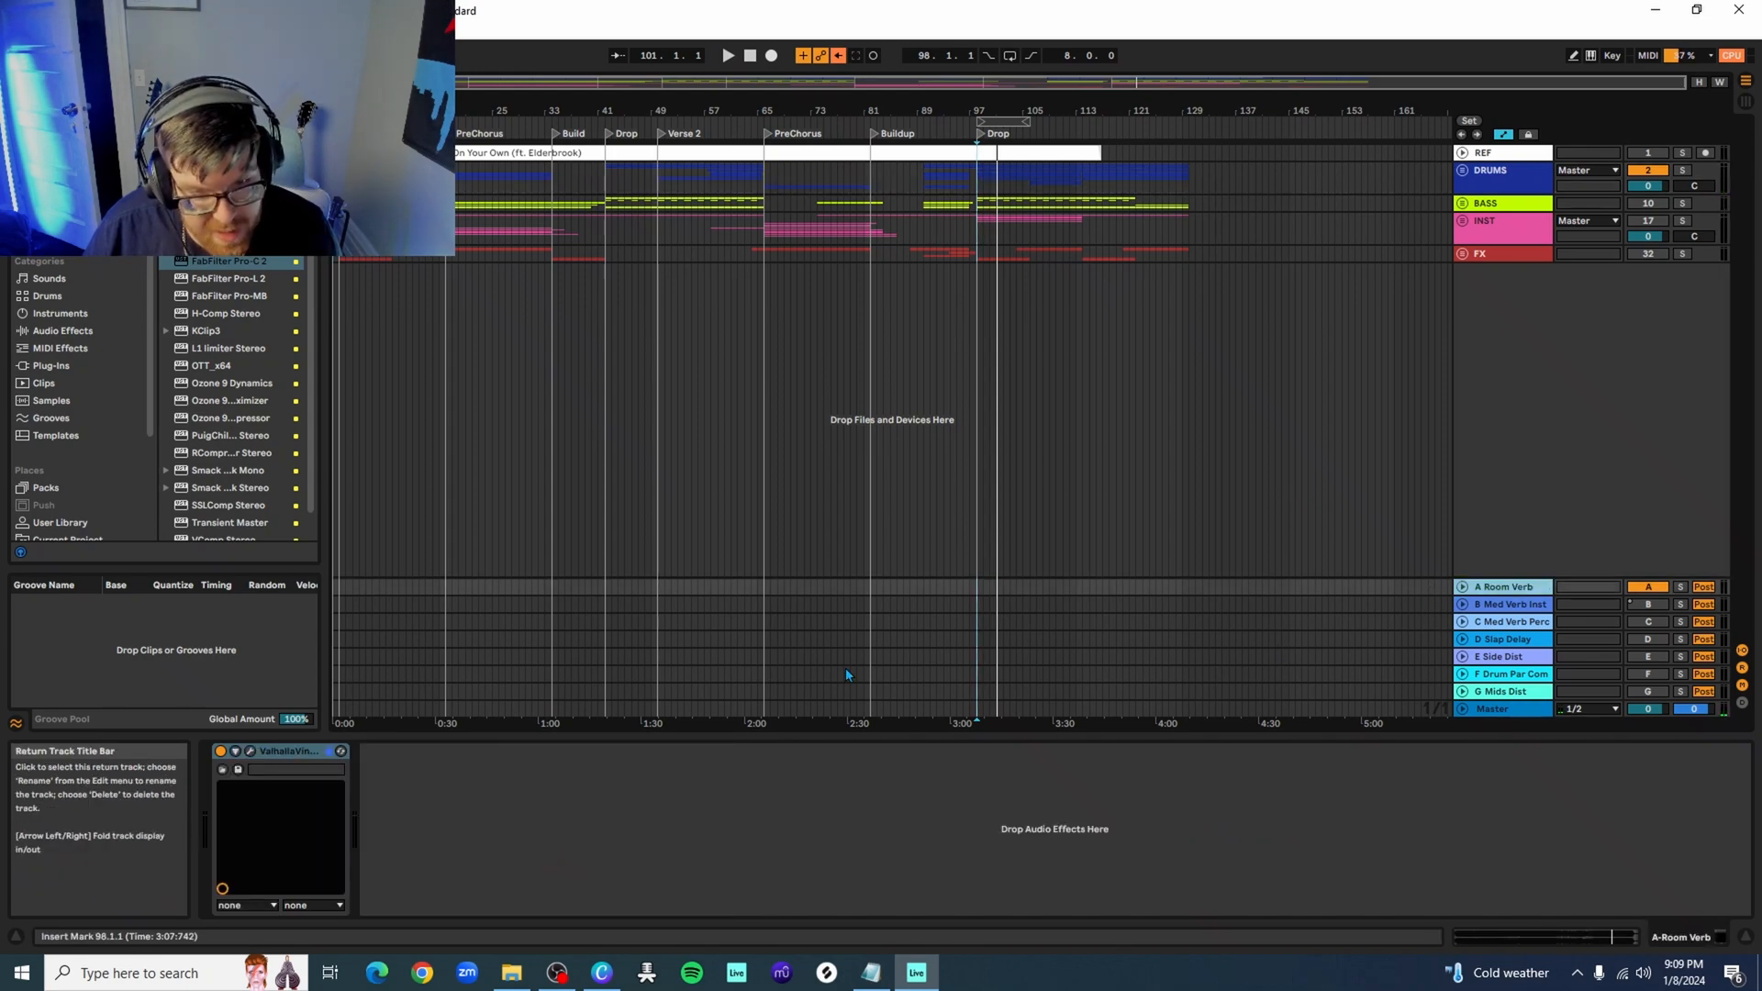
{"action": "left_click", "coordinate": [248, 750]}
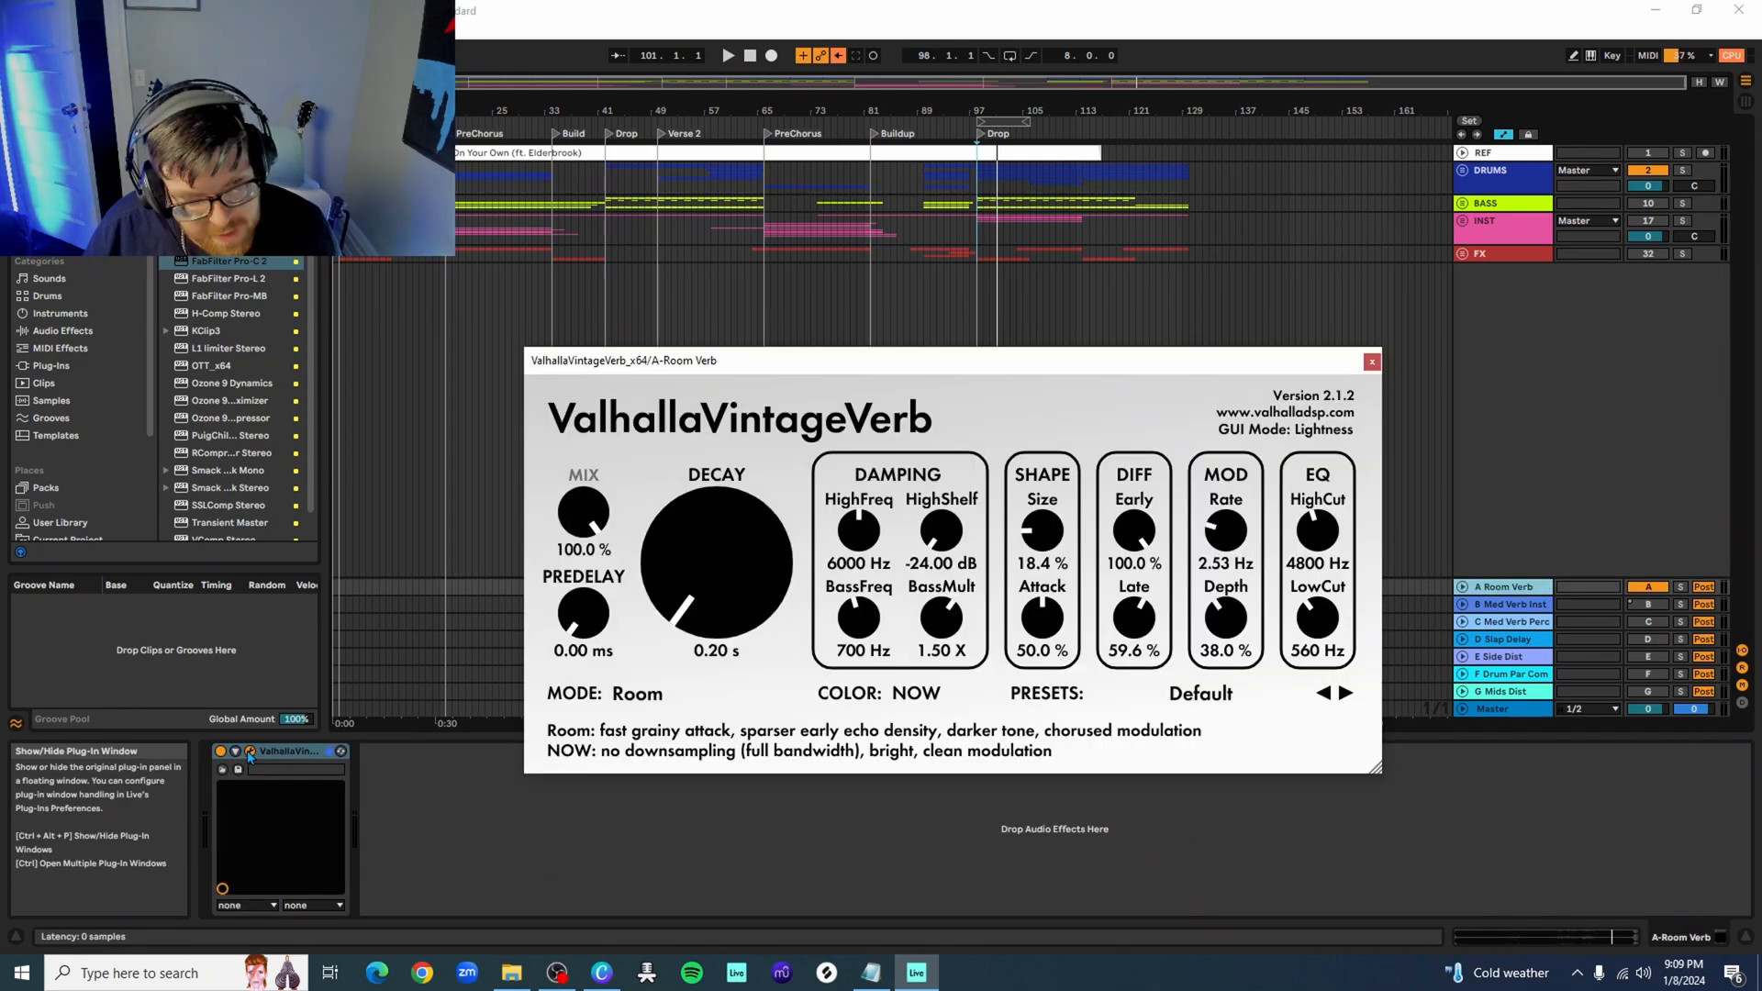
{"action": "left_click_drag", "start_coordinate": [971, 358], "coordinate": [1166, 325]}
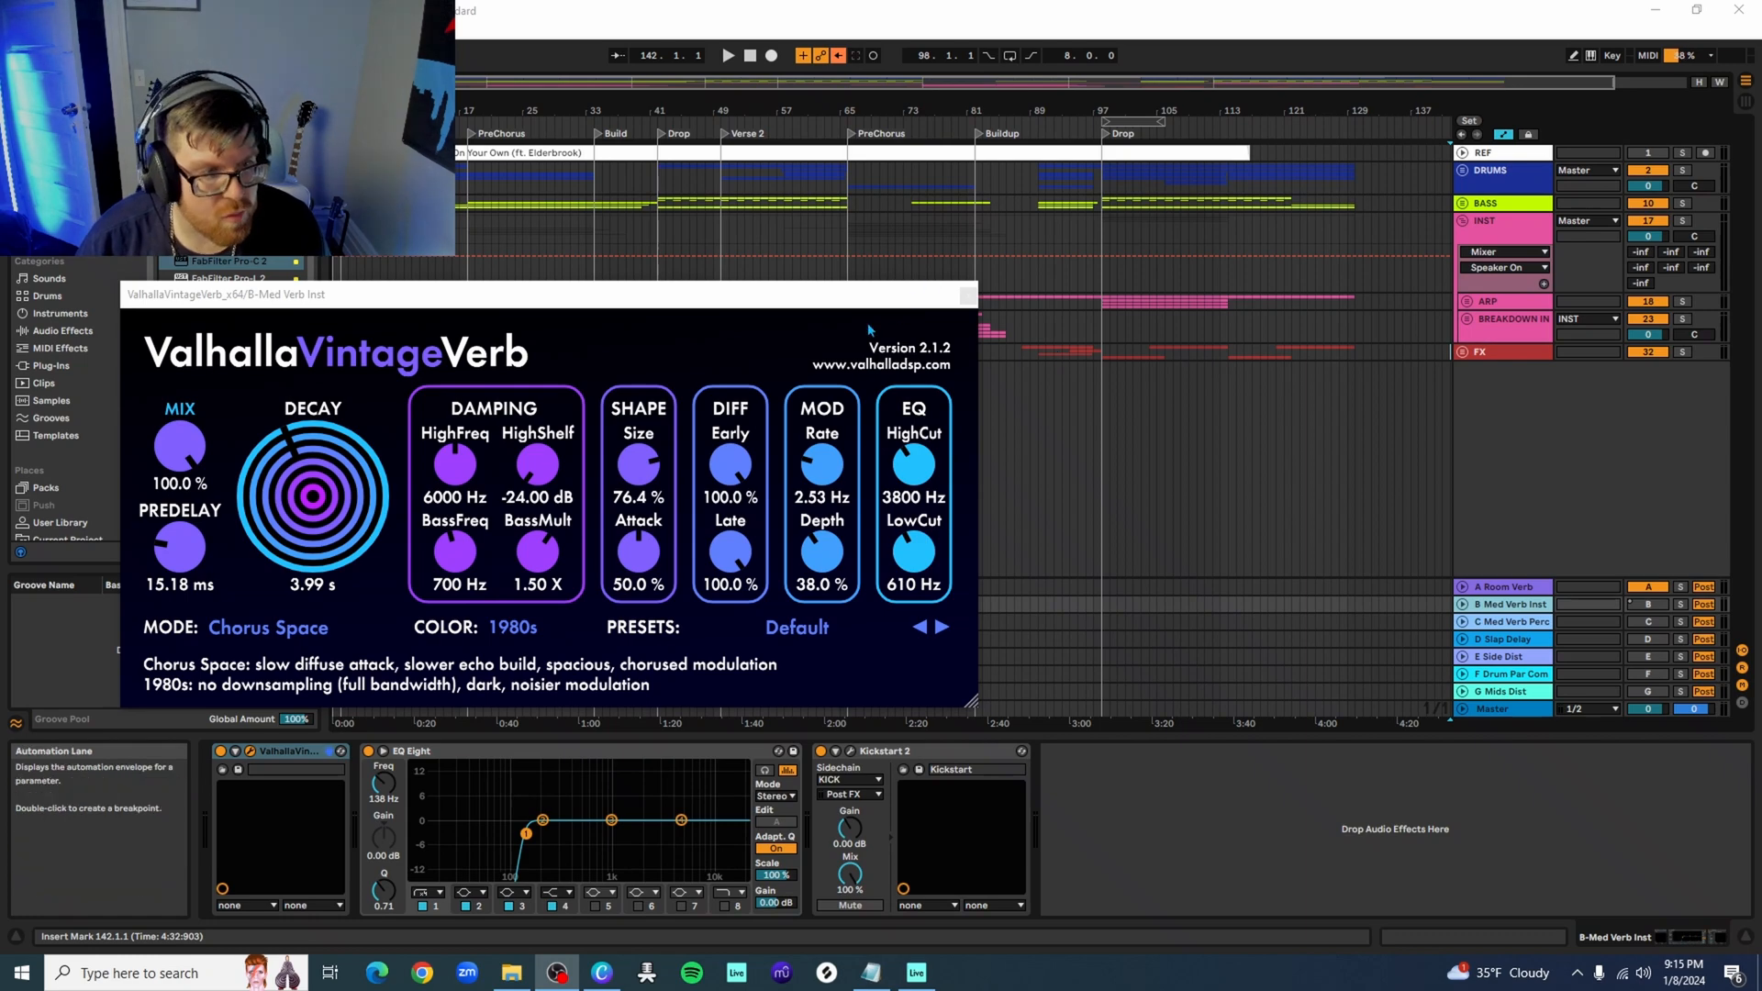
Move the B Med Verb Inst plug-in window off the arrangement and play the second PreChorus with that return off
{"action": "left_click_drag", "start_coordinate": [906, 301], "coordinate": [1082, 510]}
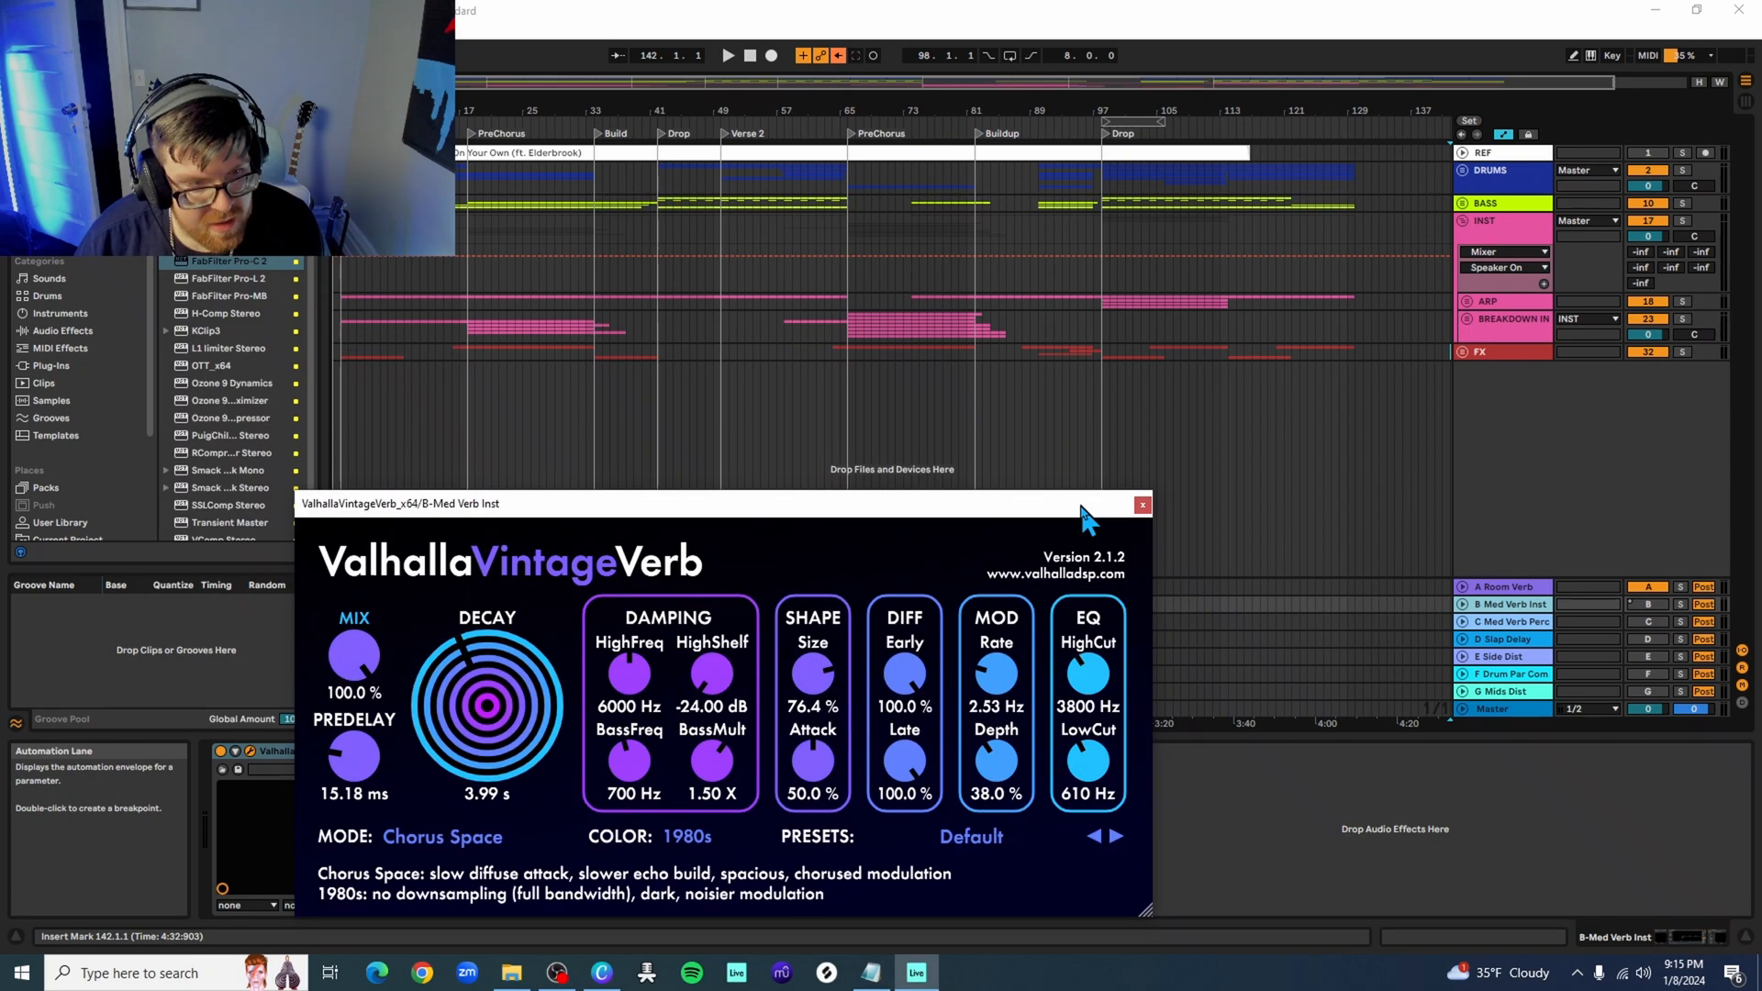
{"action": "left_click", "coordinate": [851, 140]}
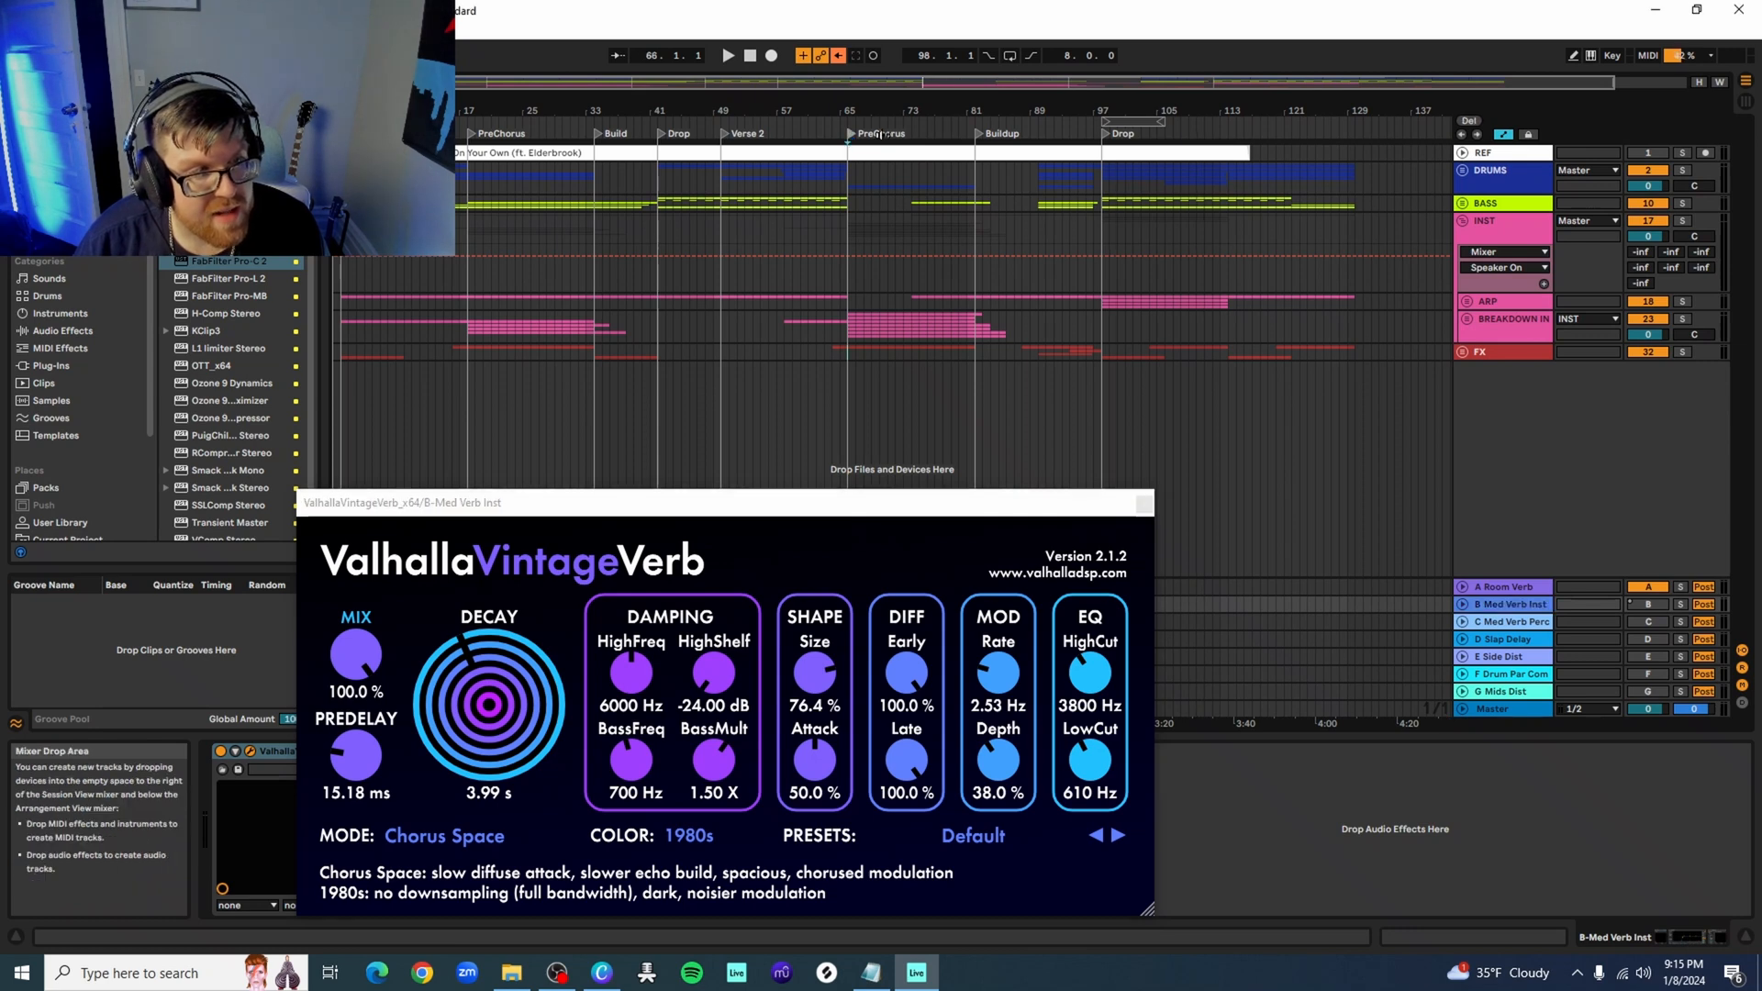
{"action": "left_click", "coordinate": [728, 57]}
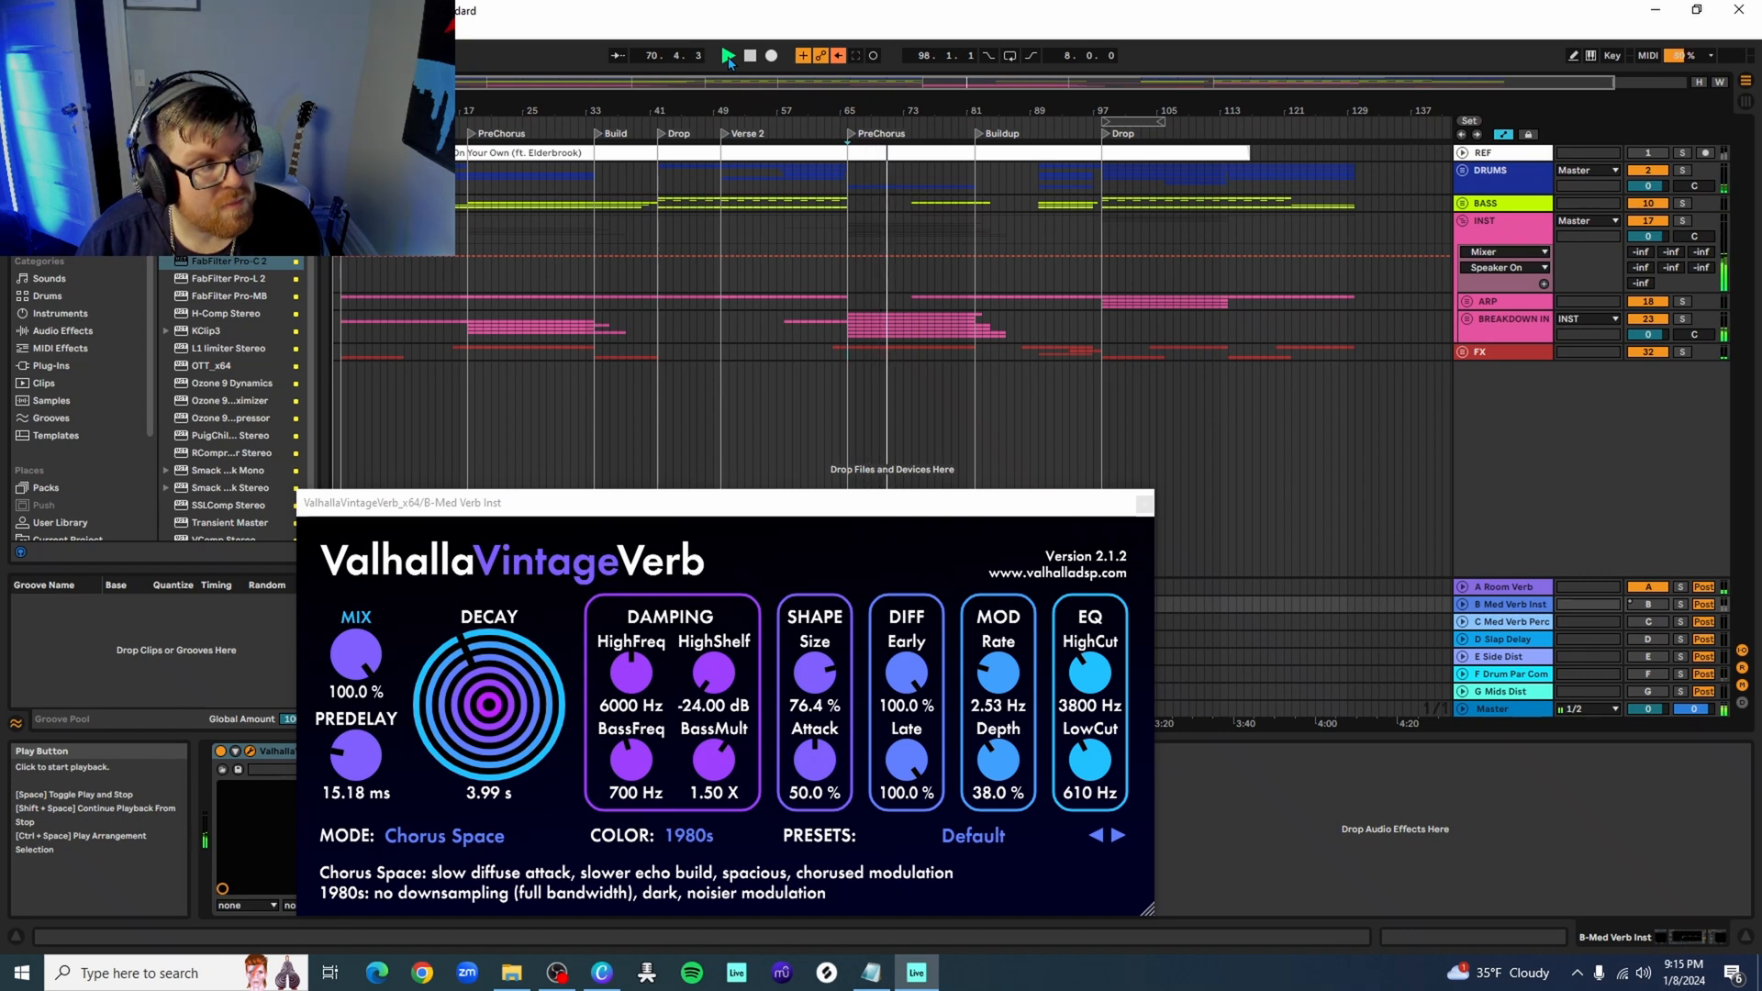
{"action": "left_click", "coordinate": [751, 57]}
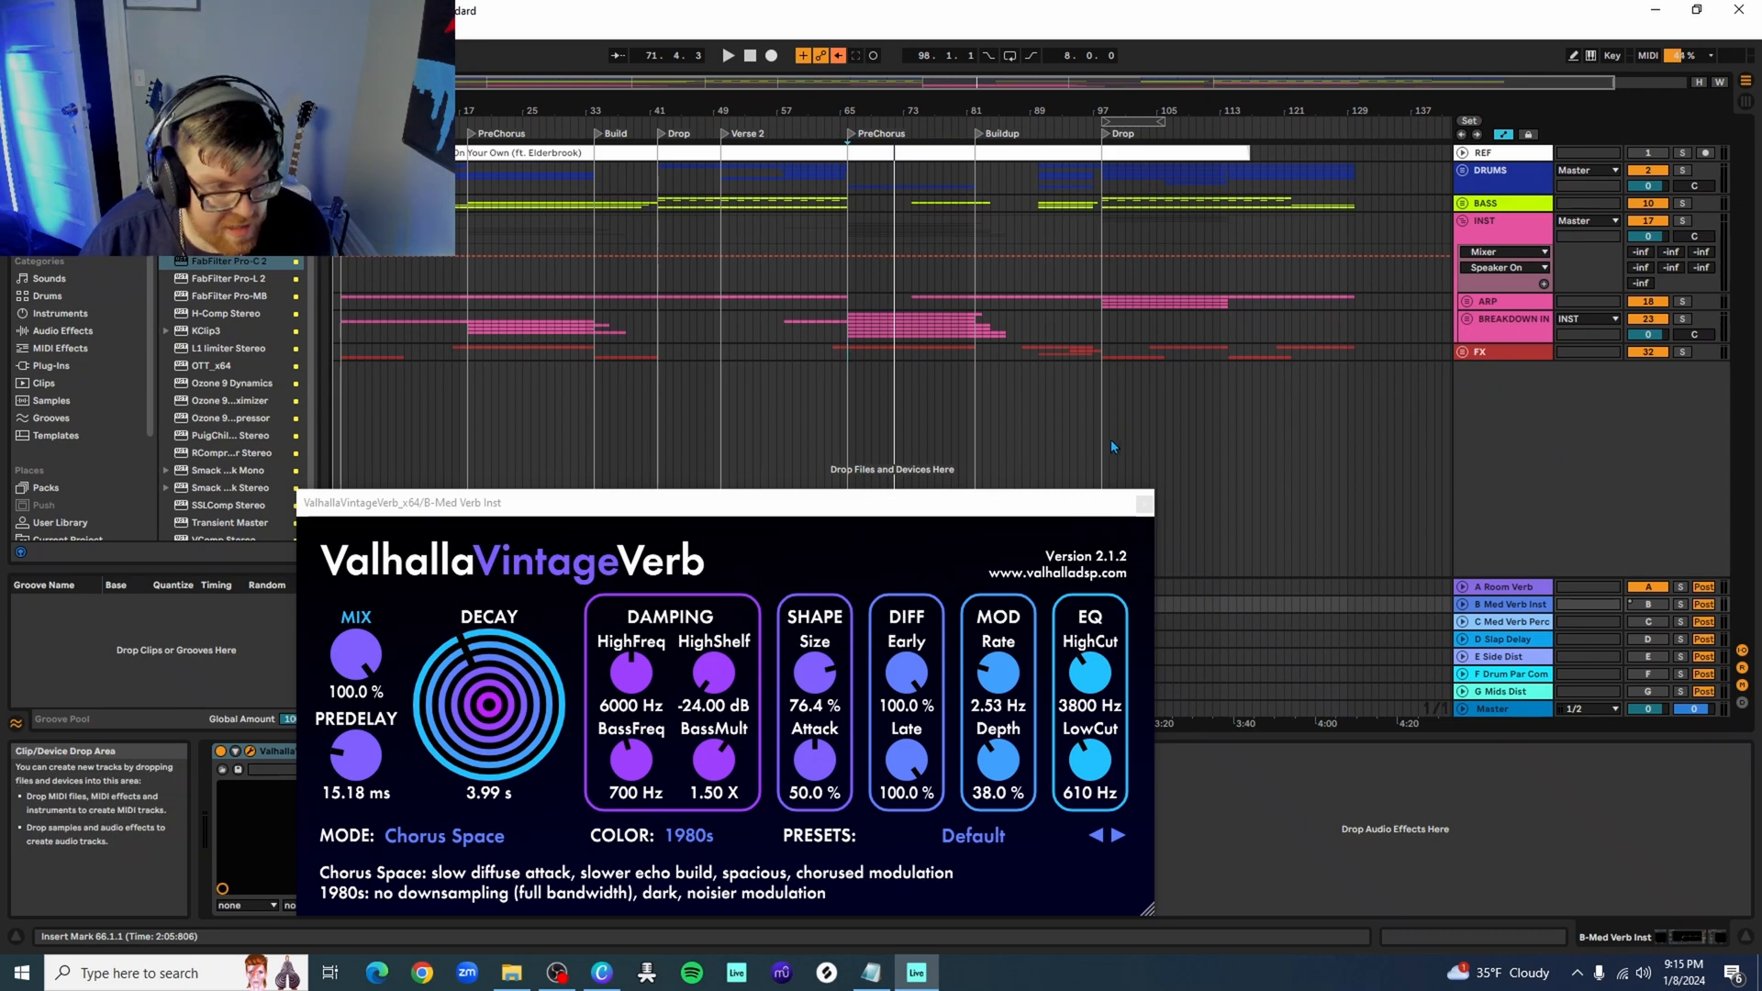
Enable the B Med Verb Inst return and solo it while playing the second PreChorus
{"action": "left_click_drag", "start_coordinate": [980, 512], "coordinate": [1031, 400]}
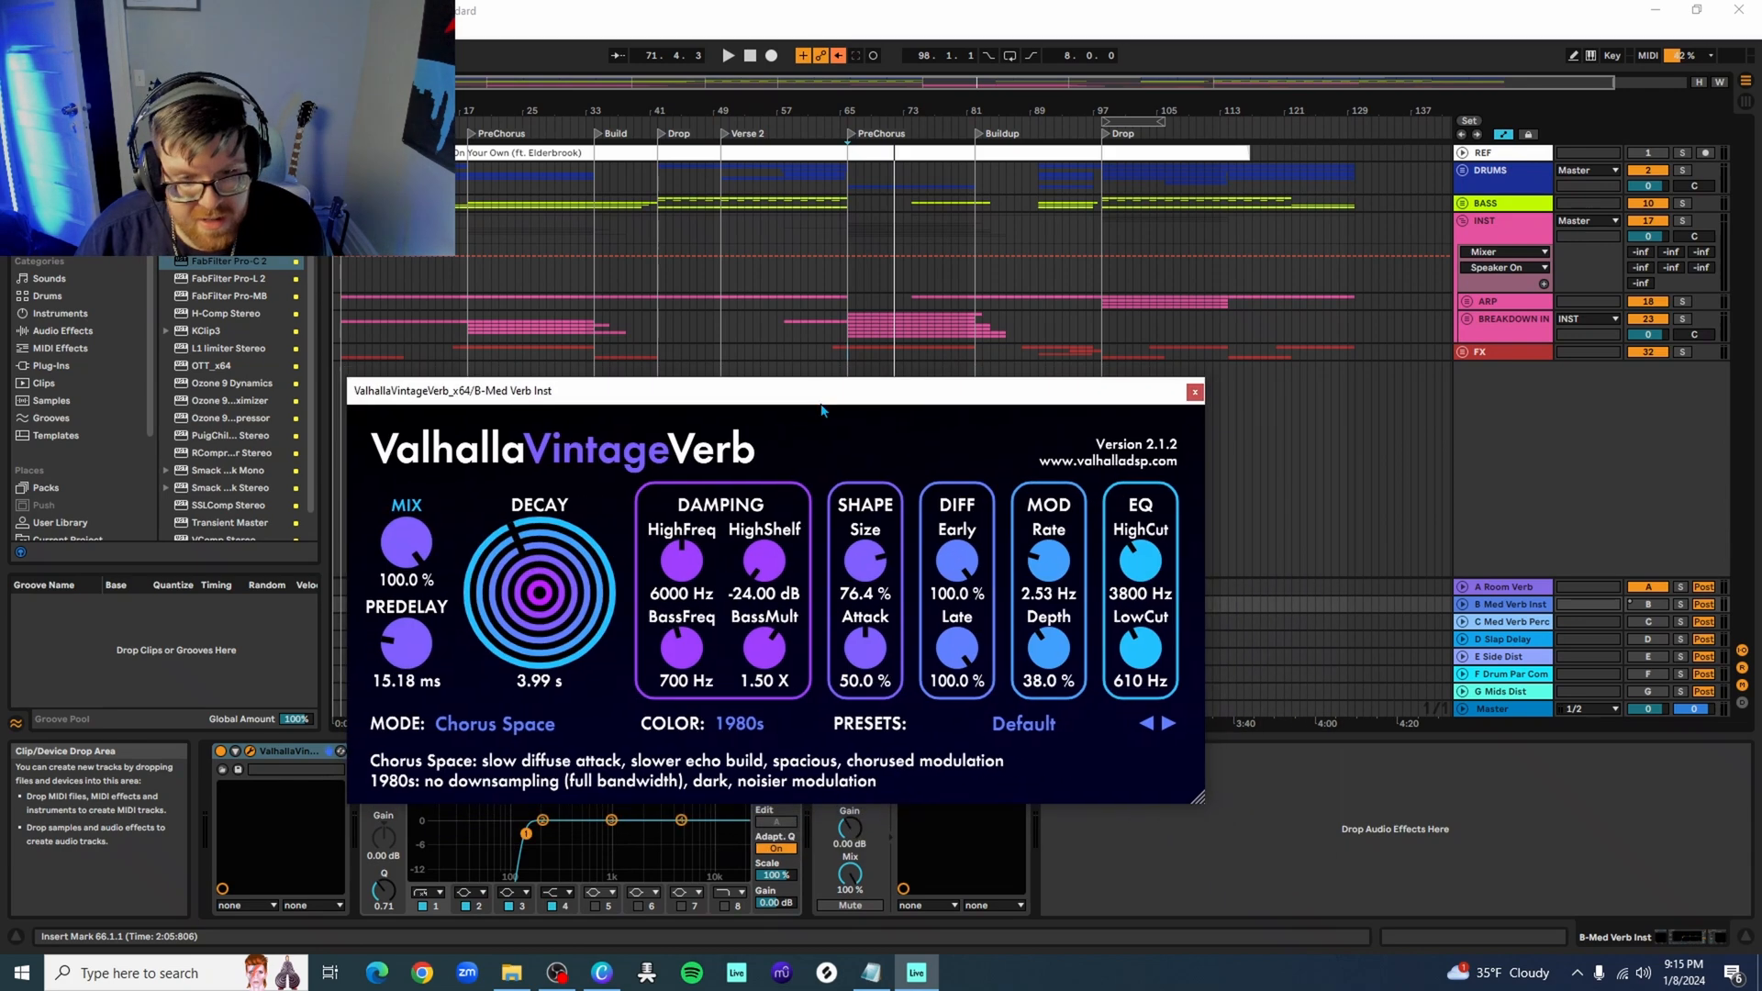
{"action": "left_click", "coordinate": [1660, 606]}
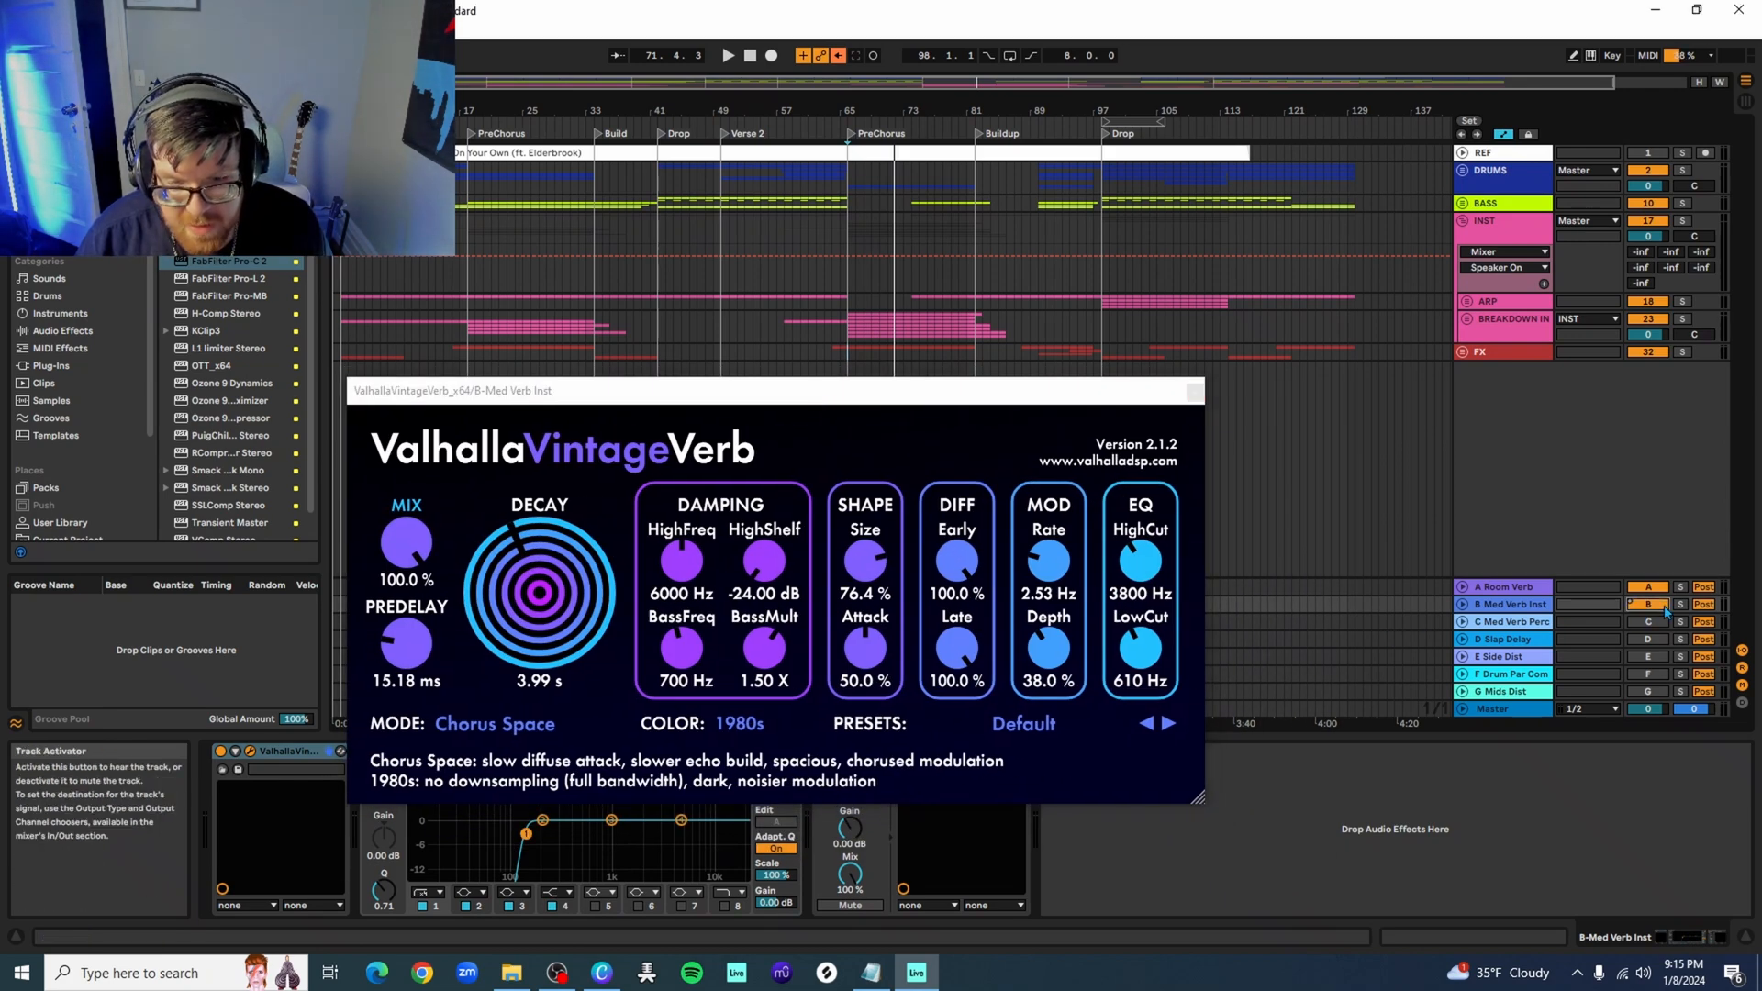
{"action": "left_click", "coordinate": [849, 137]}
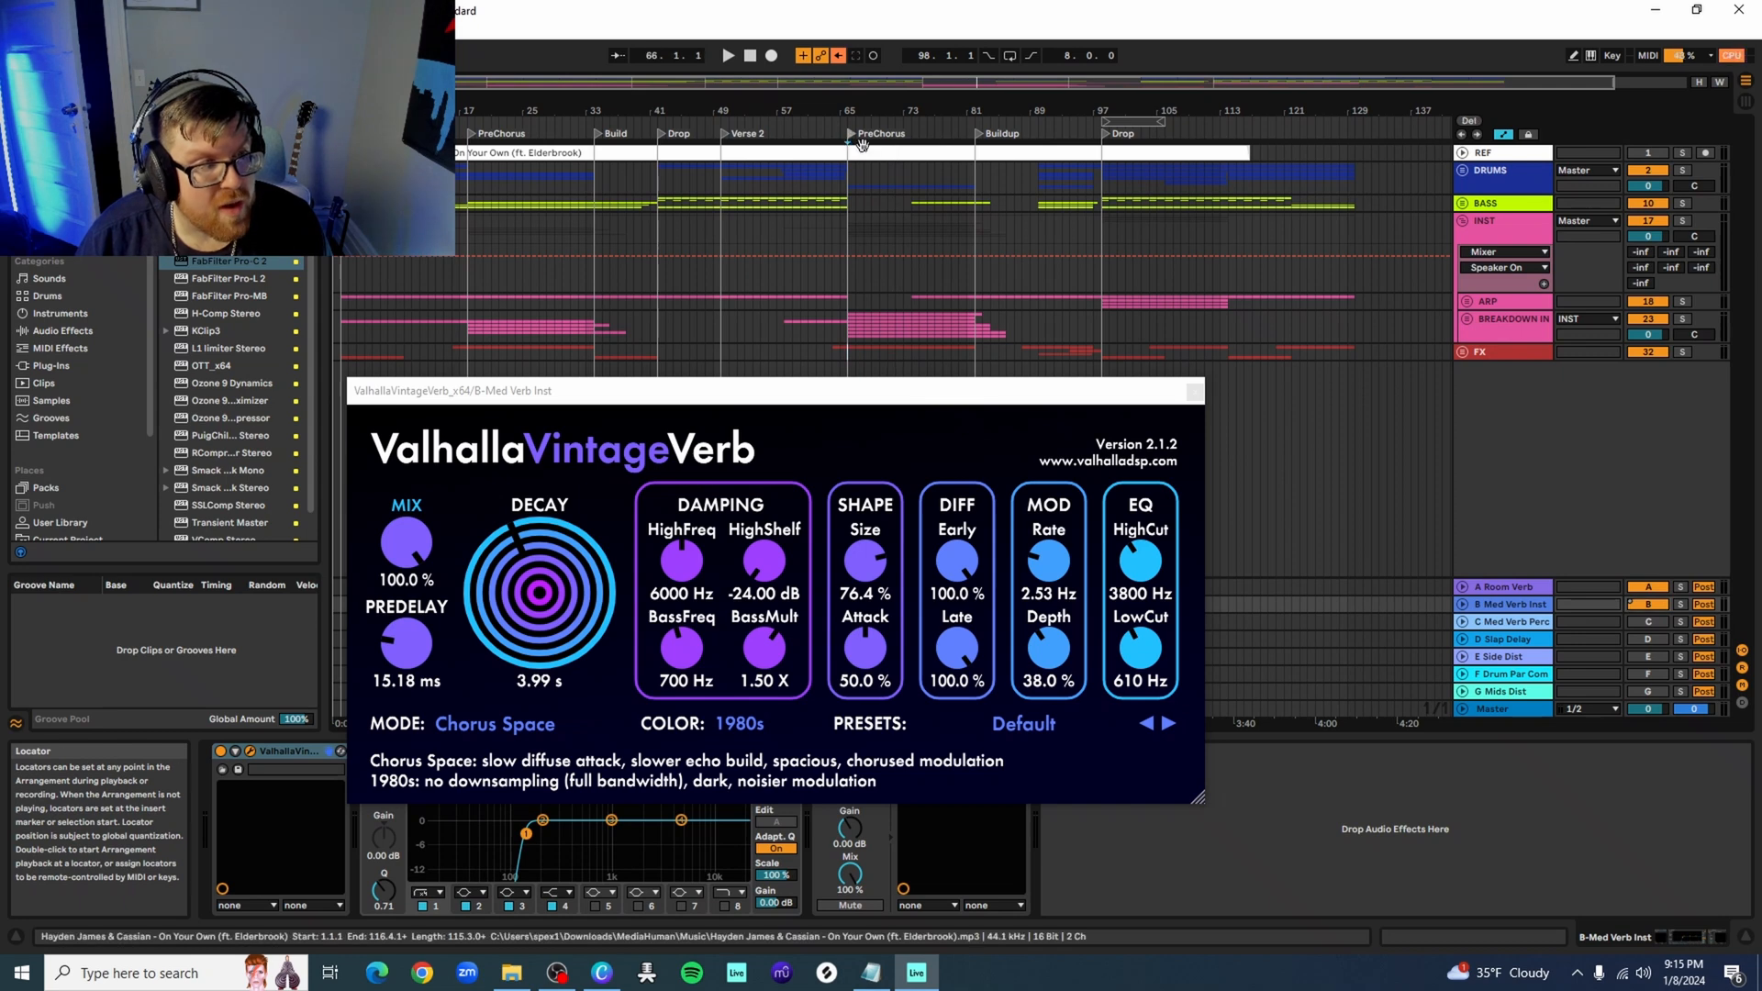
{"action": "left_click", "coordinate": [729, 57]}
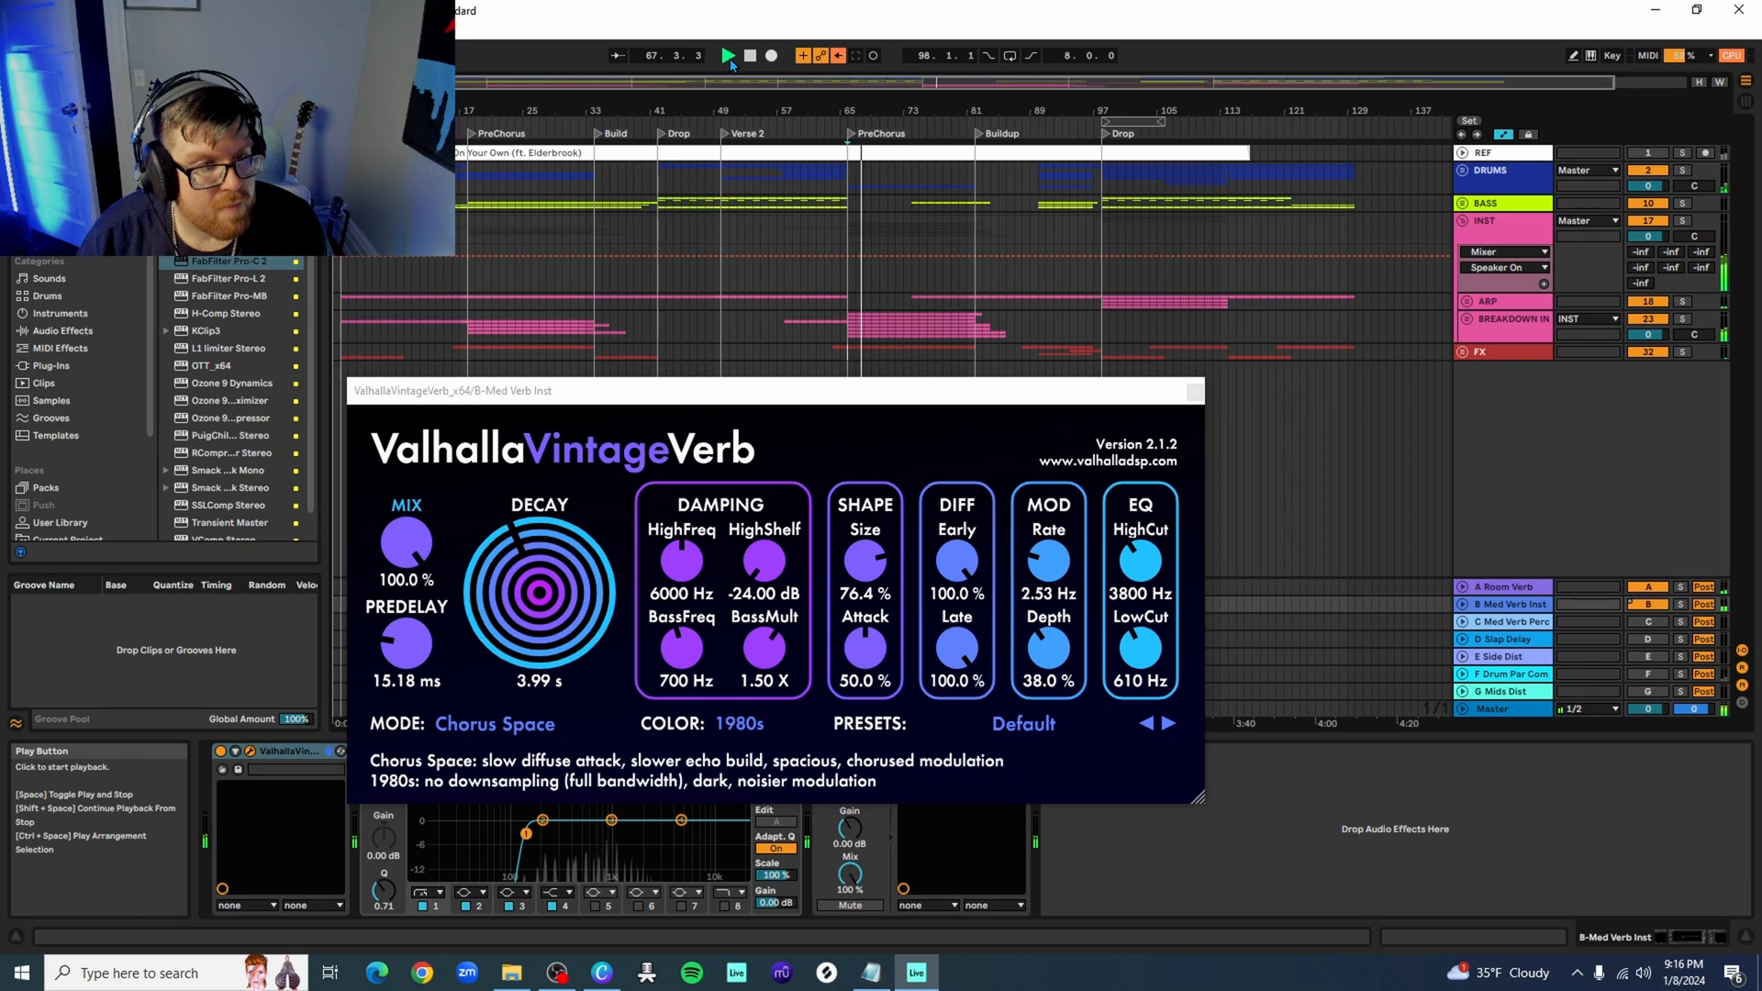
{"action": "left_click", "coordinate": [1682, 605]}
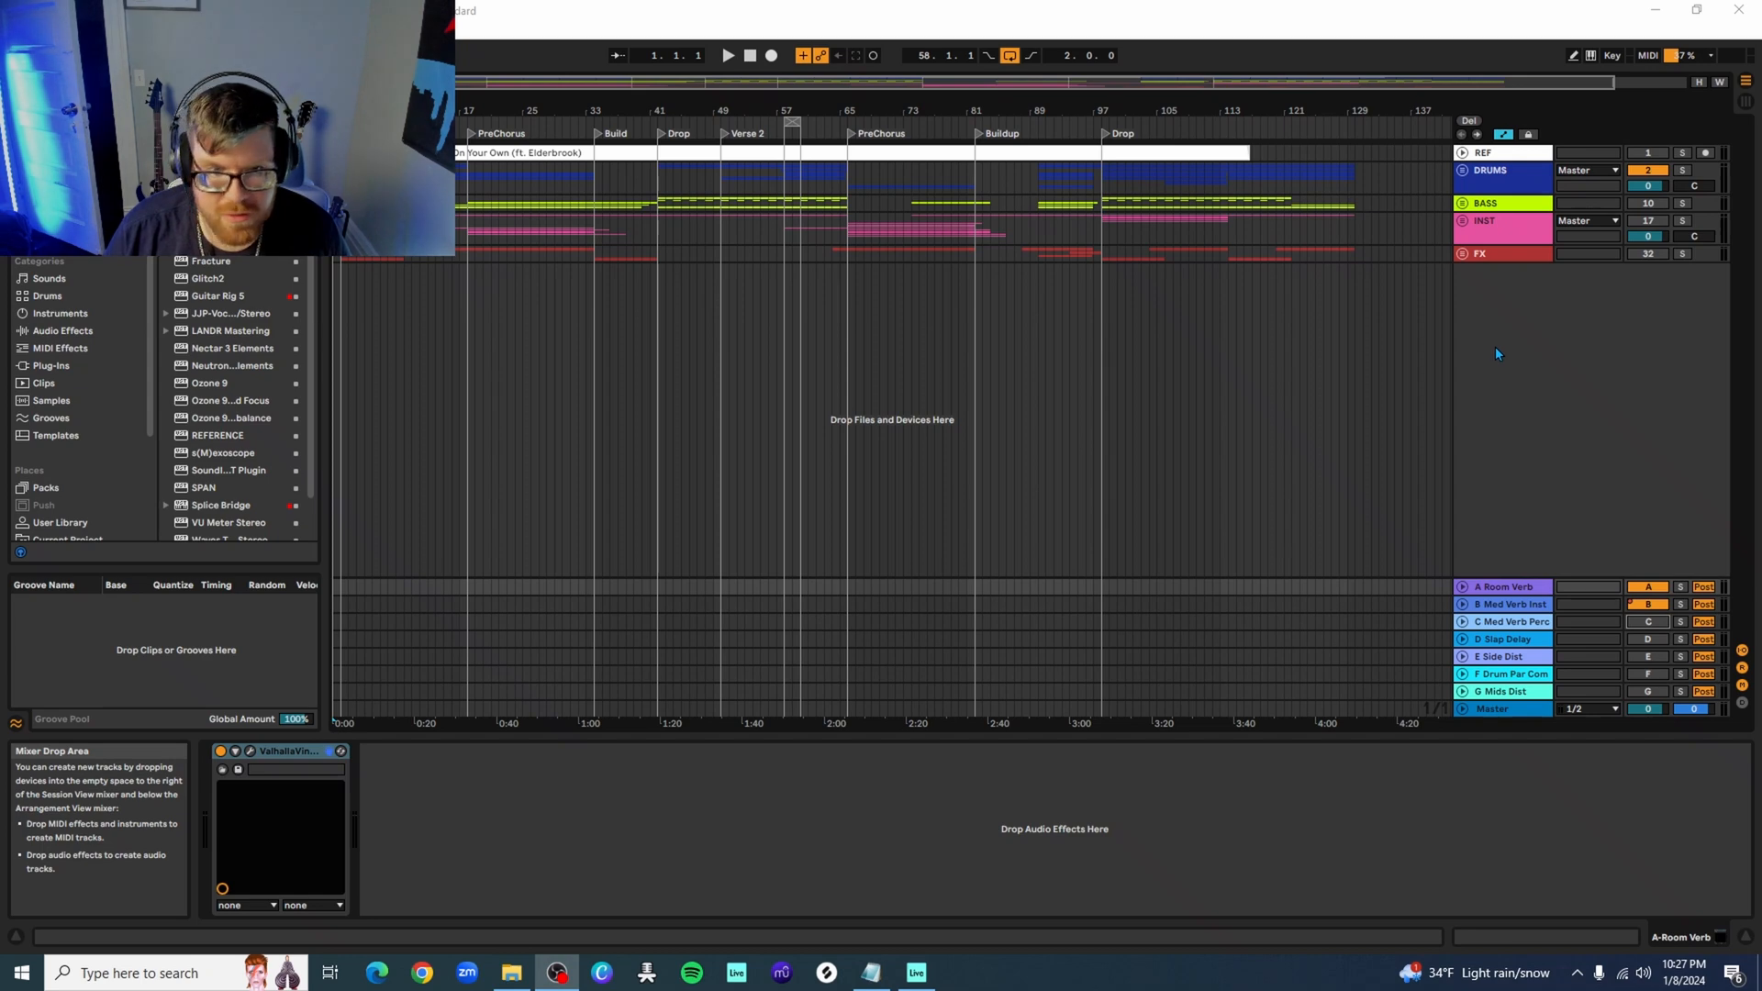
Open the ValhallaVintageVerb window on the C Med Verb Perc return, examine its settings, and close it
{"action": "left_click", "coordinate": [1513, 625]}
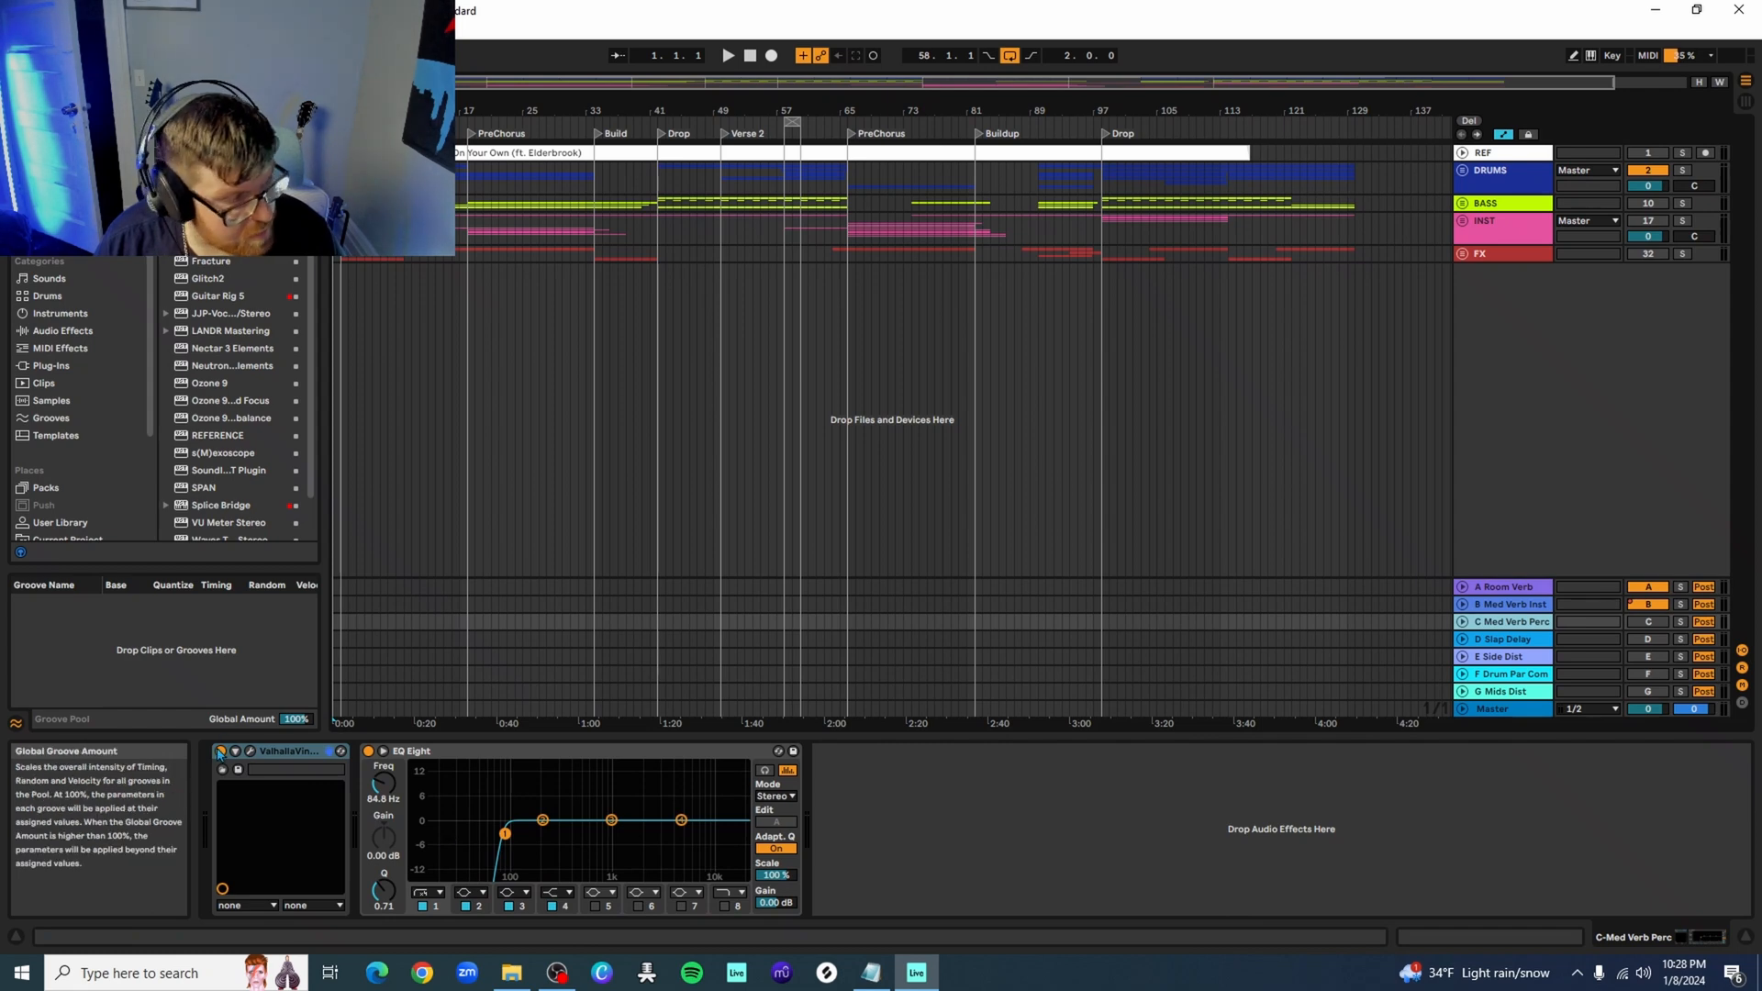
{"action": "left_click", "coordinate": [249, 752]}
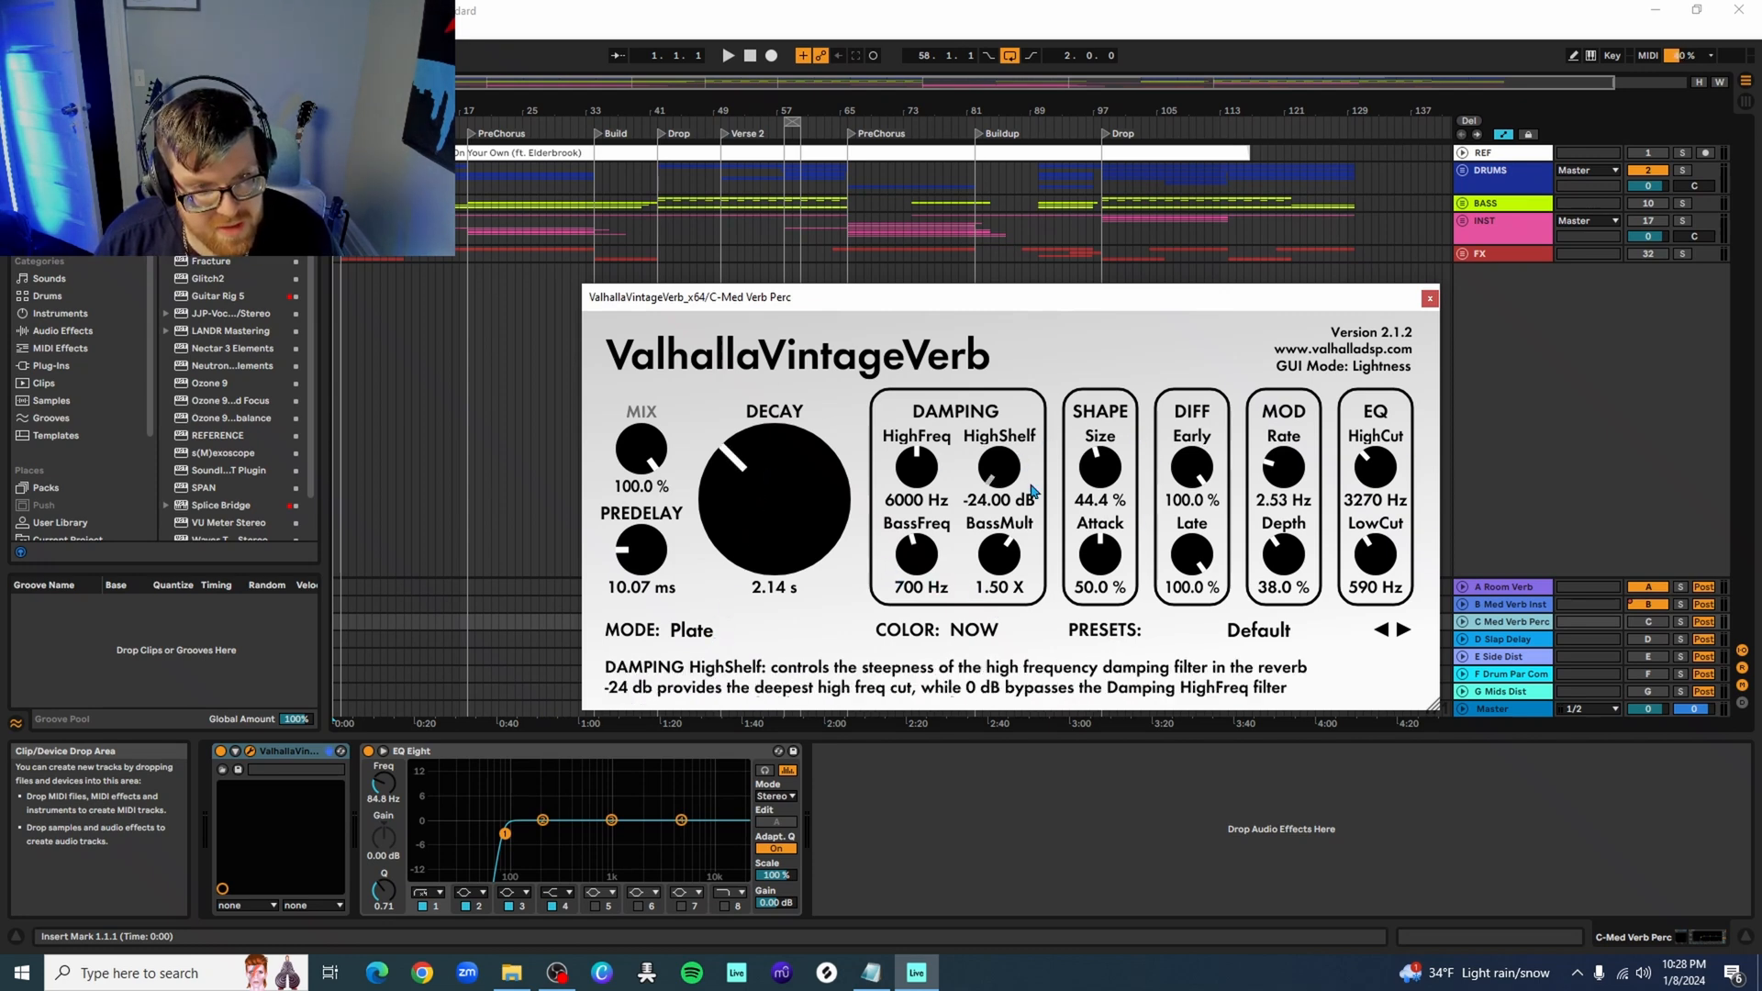
{"action": "left_click", "coordinate": [1430, 298]}
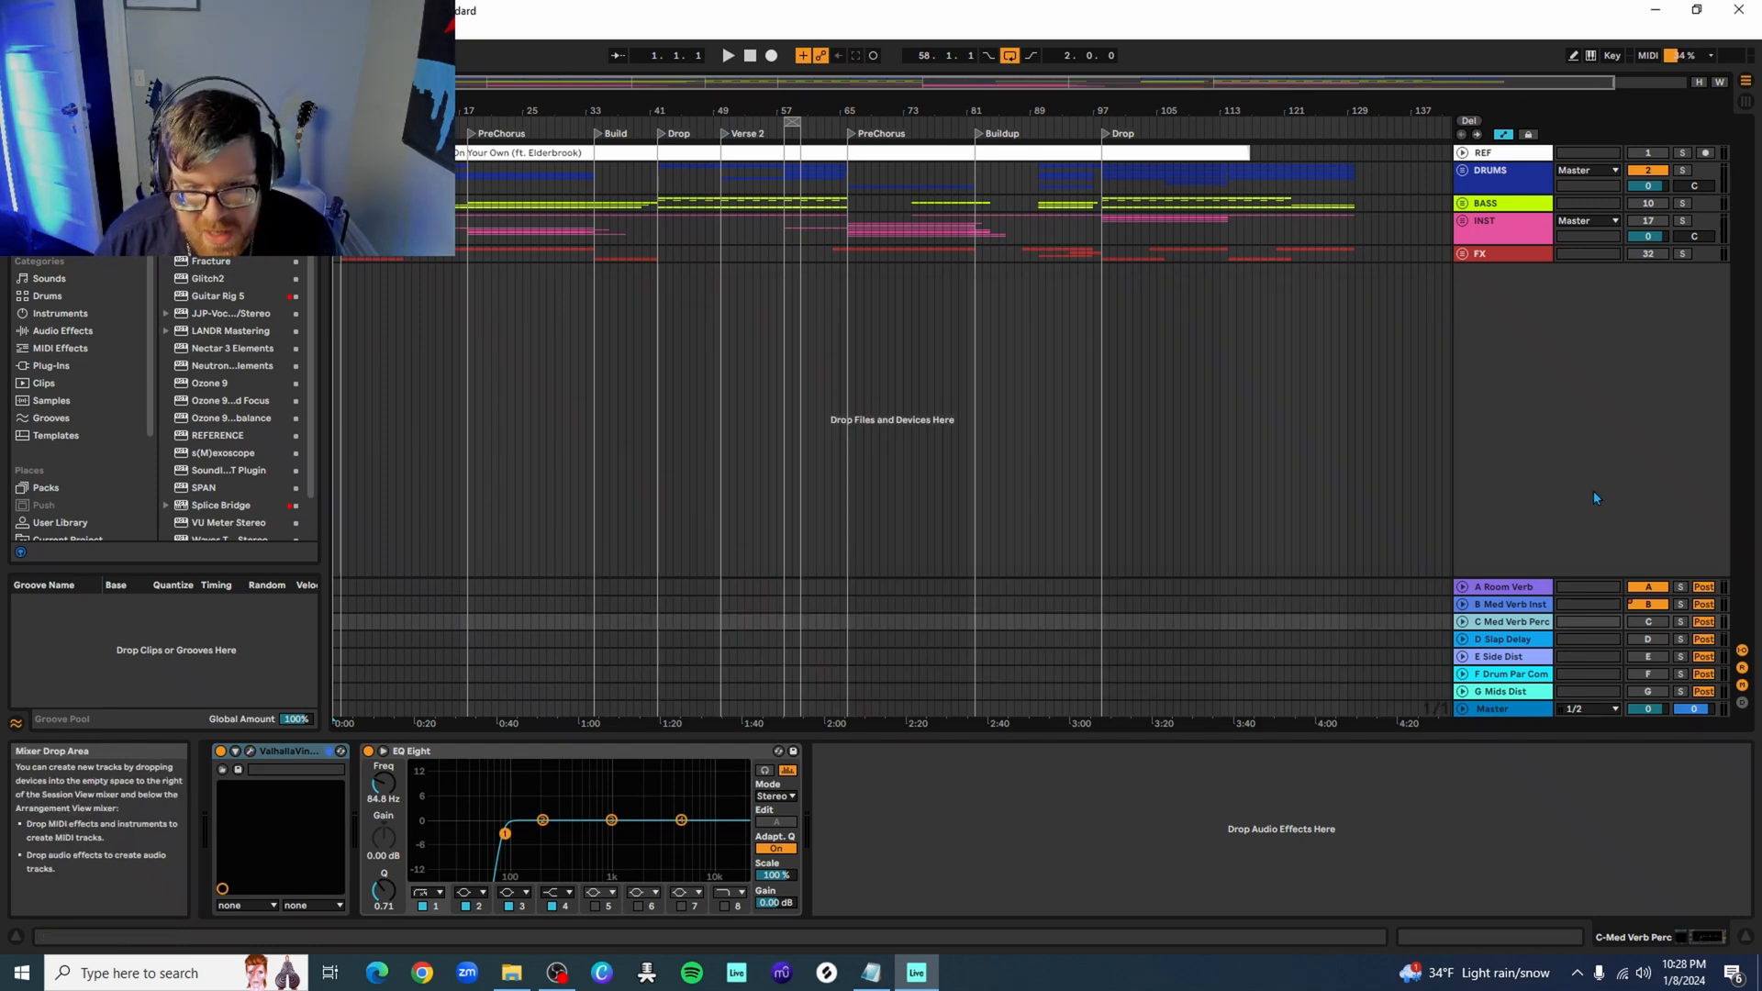
Play the last Drop with the C Med Verb Perc return off, then enable that return to compare
{"action": "left_click", "coordinate": [1092, 120]}
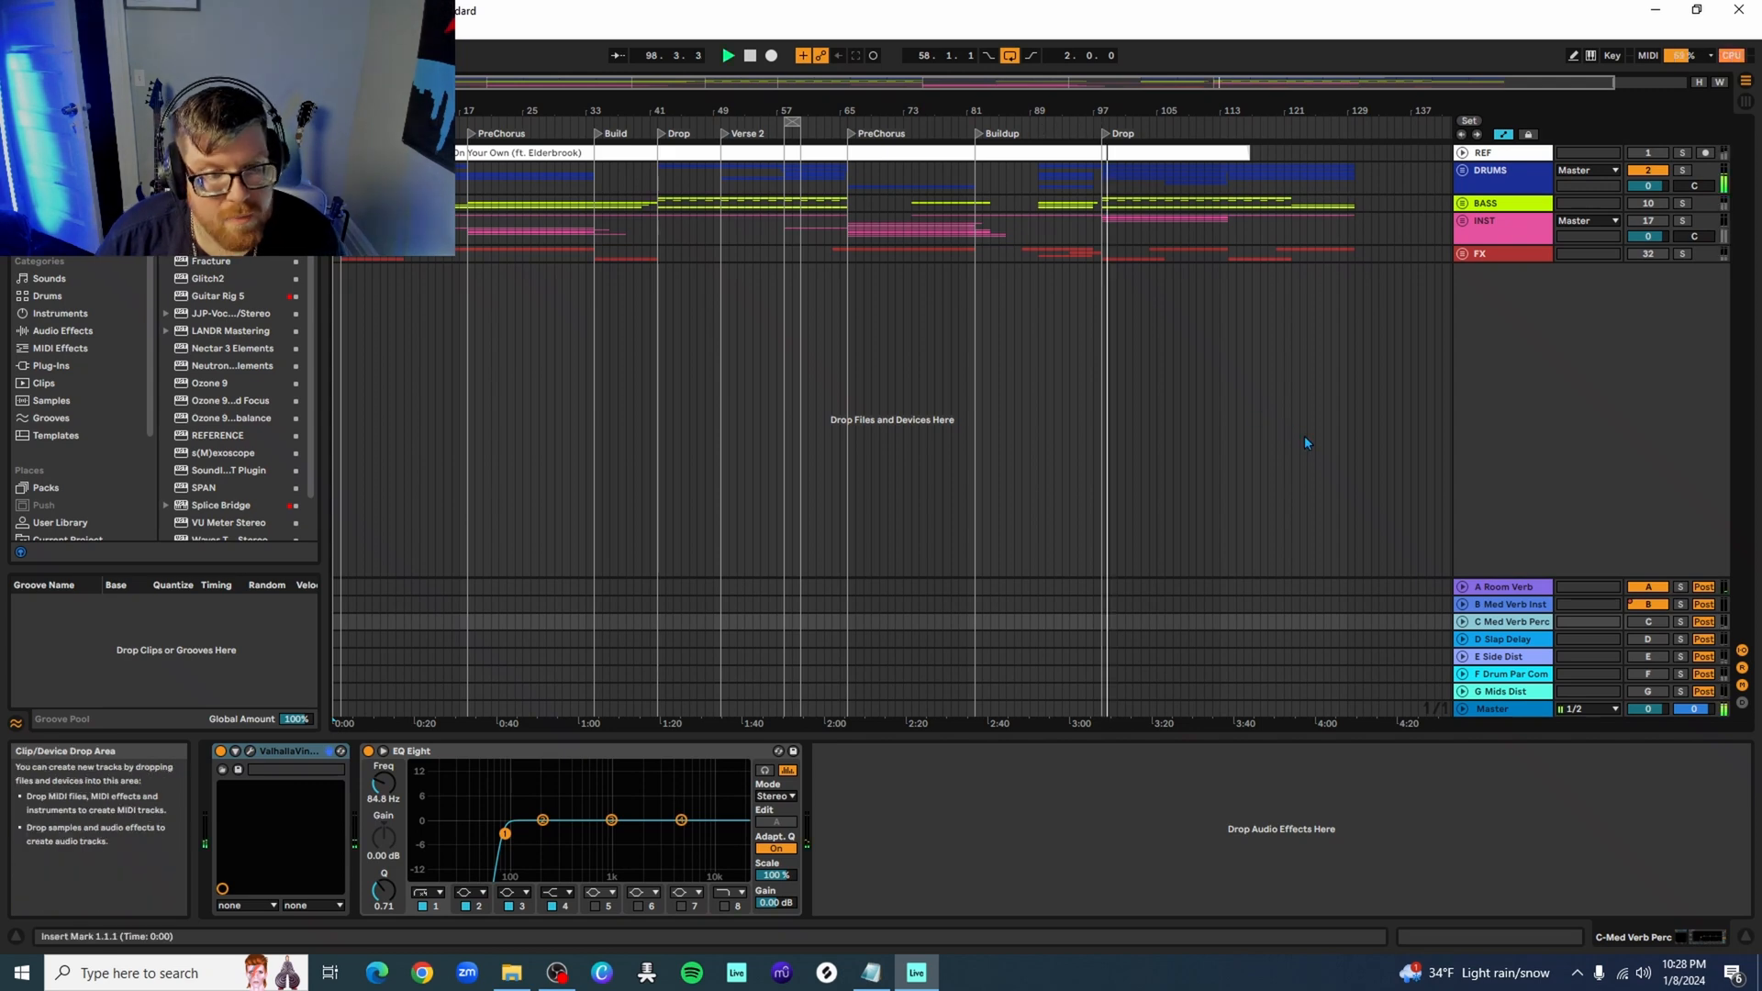
{"action": "left_click", "coordinate": [1649, 623]}
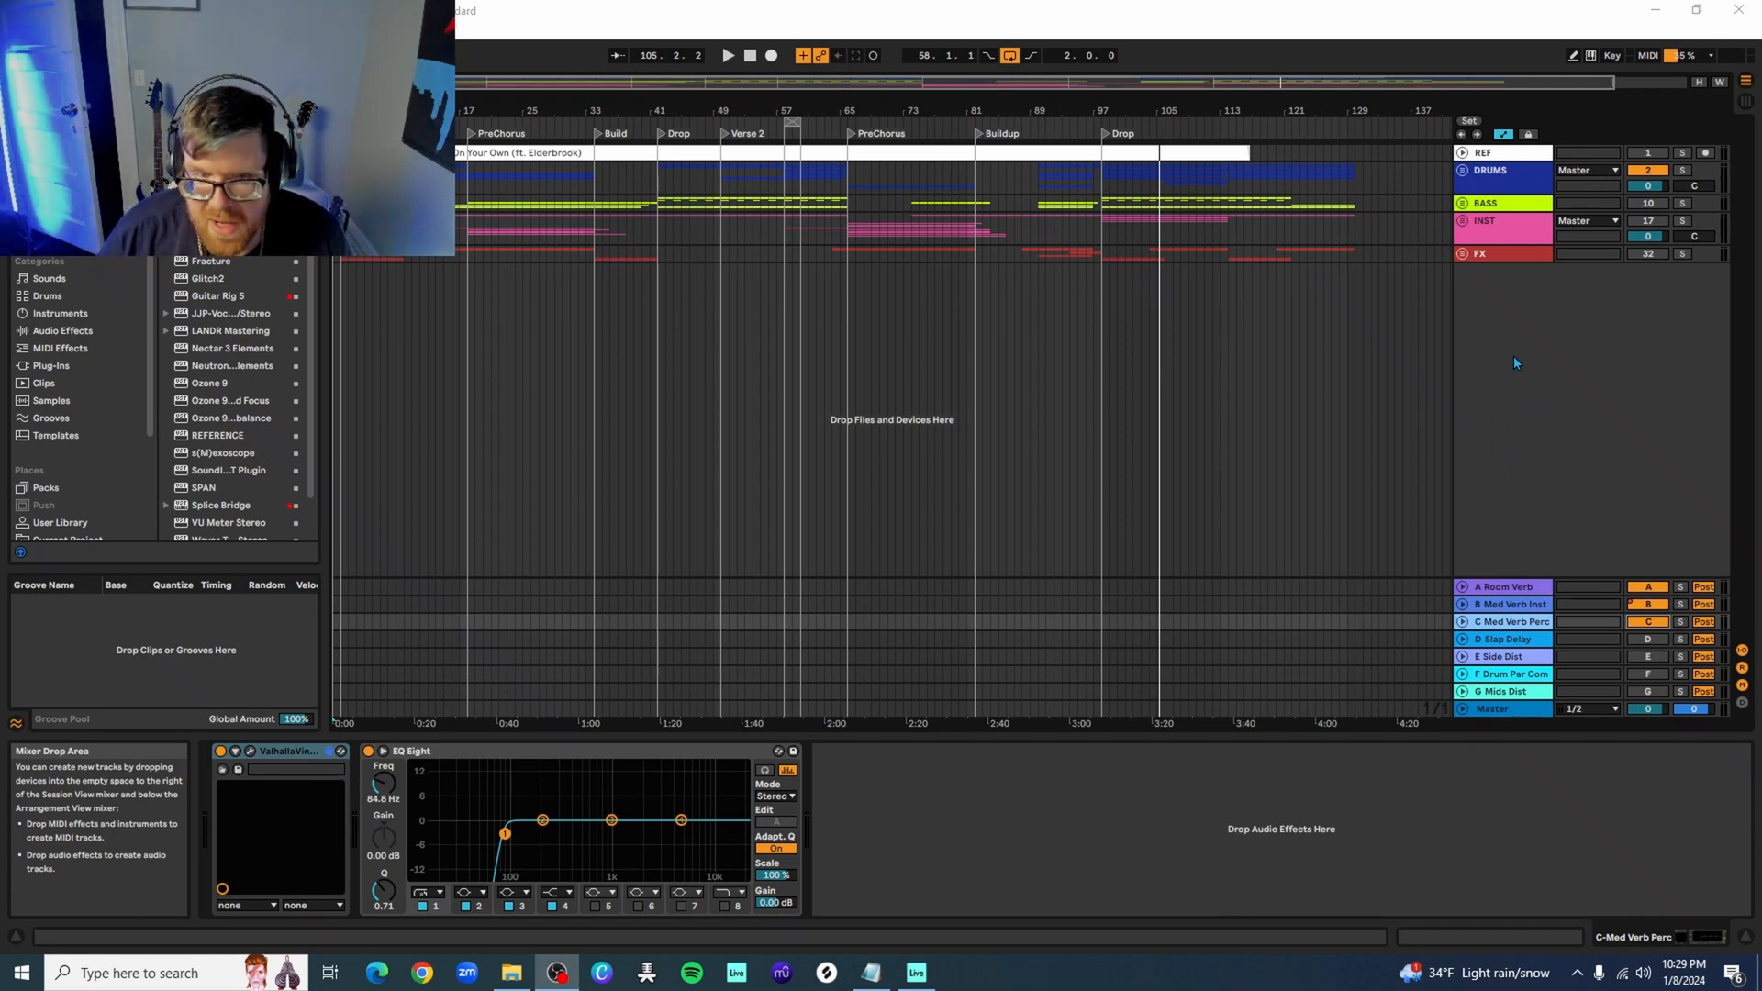
{"action": "left_click", "coordinate": [1485, 333]}
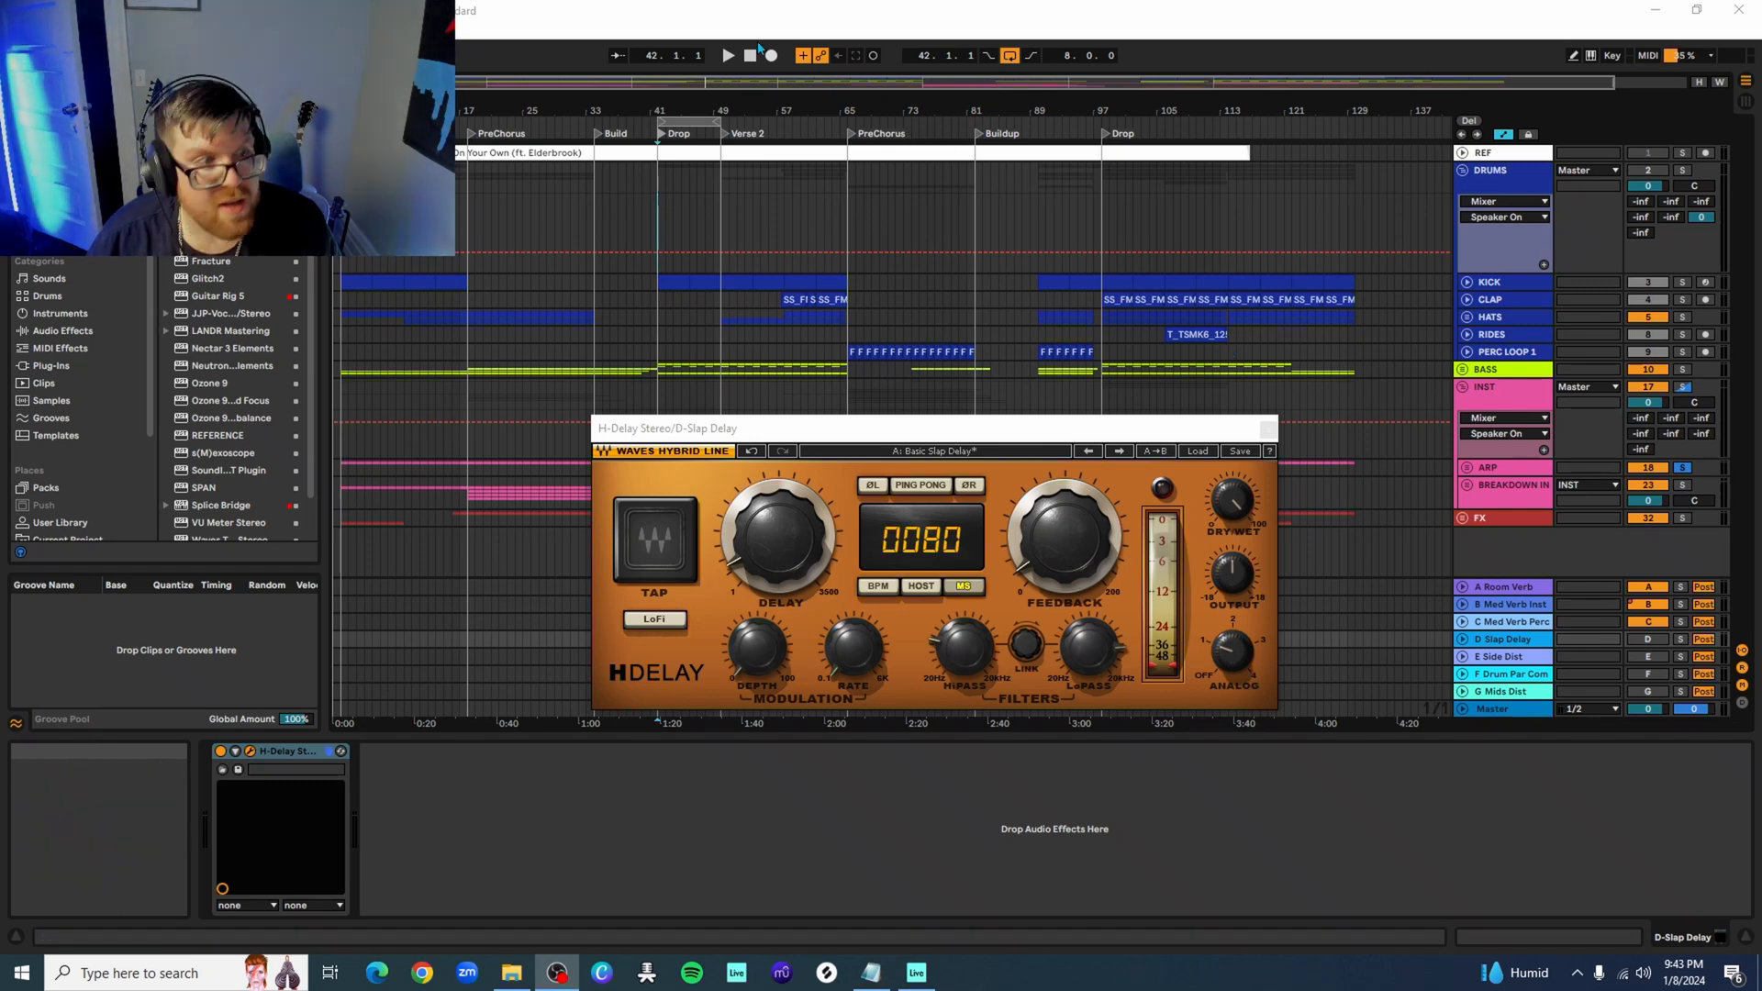
Play the first Drop with the arp soloed and enable the D Slap Delay return to compare
{"action": "key", "text": "space"}
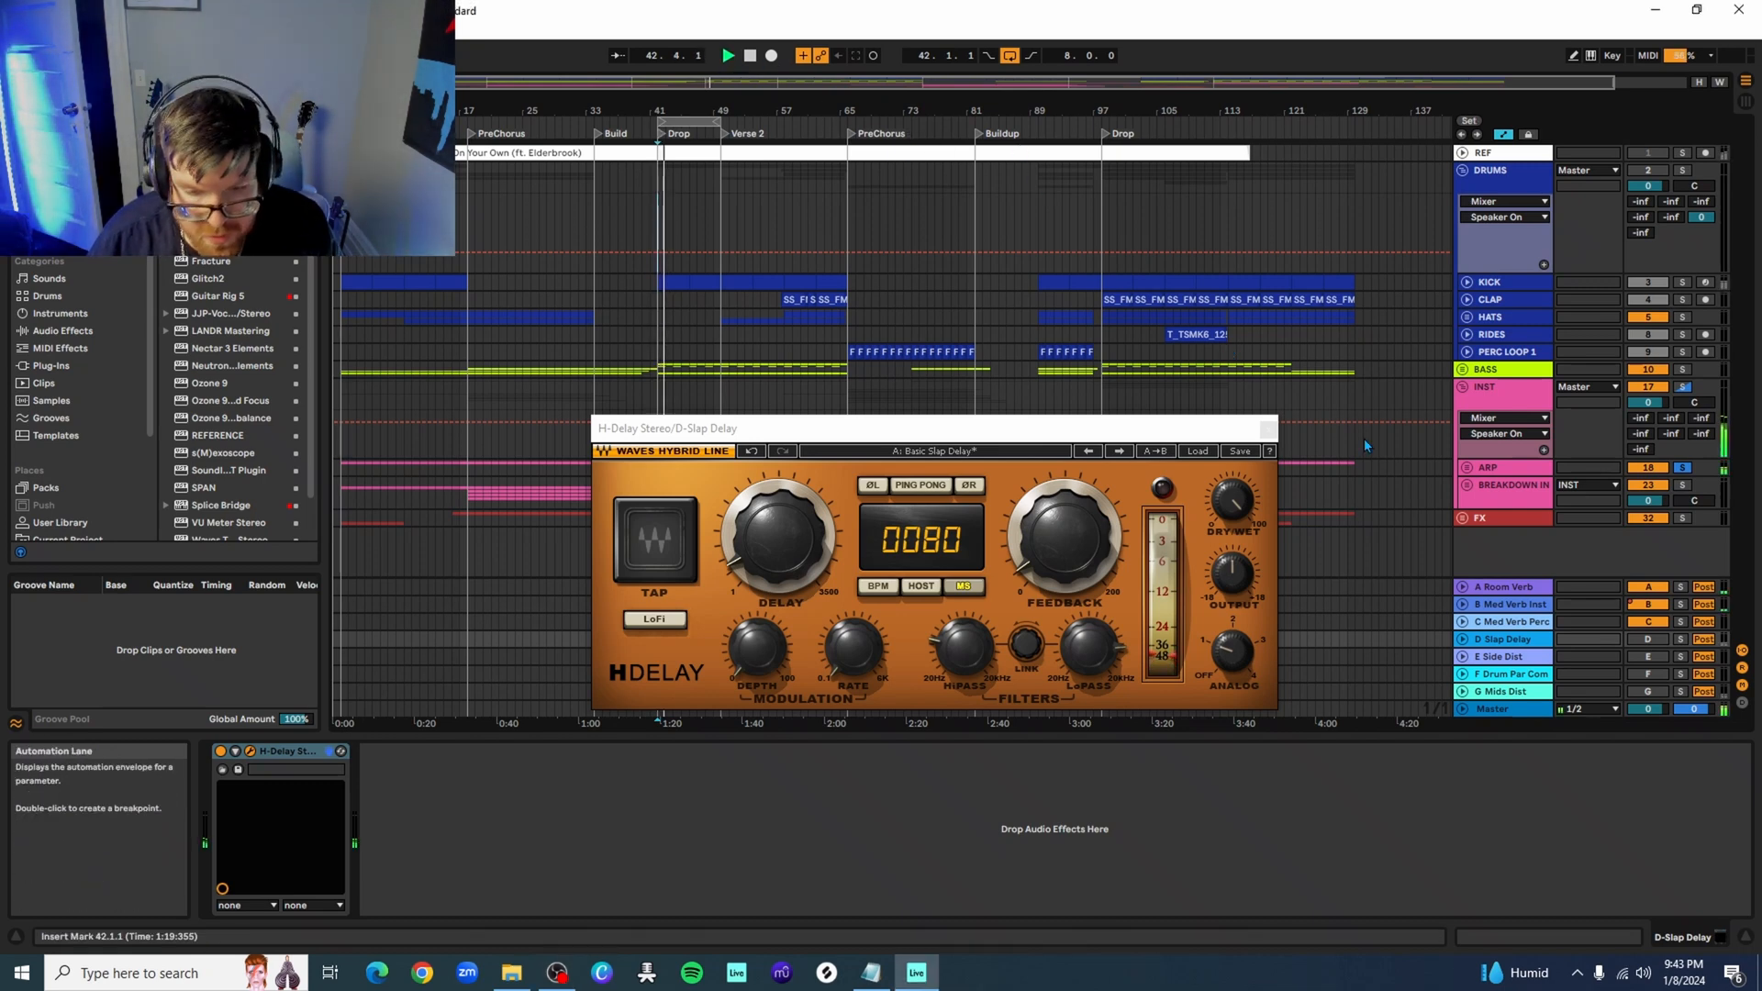
{"action": "left_click", "coordinate": [1649, 640]}
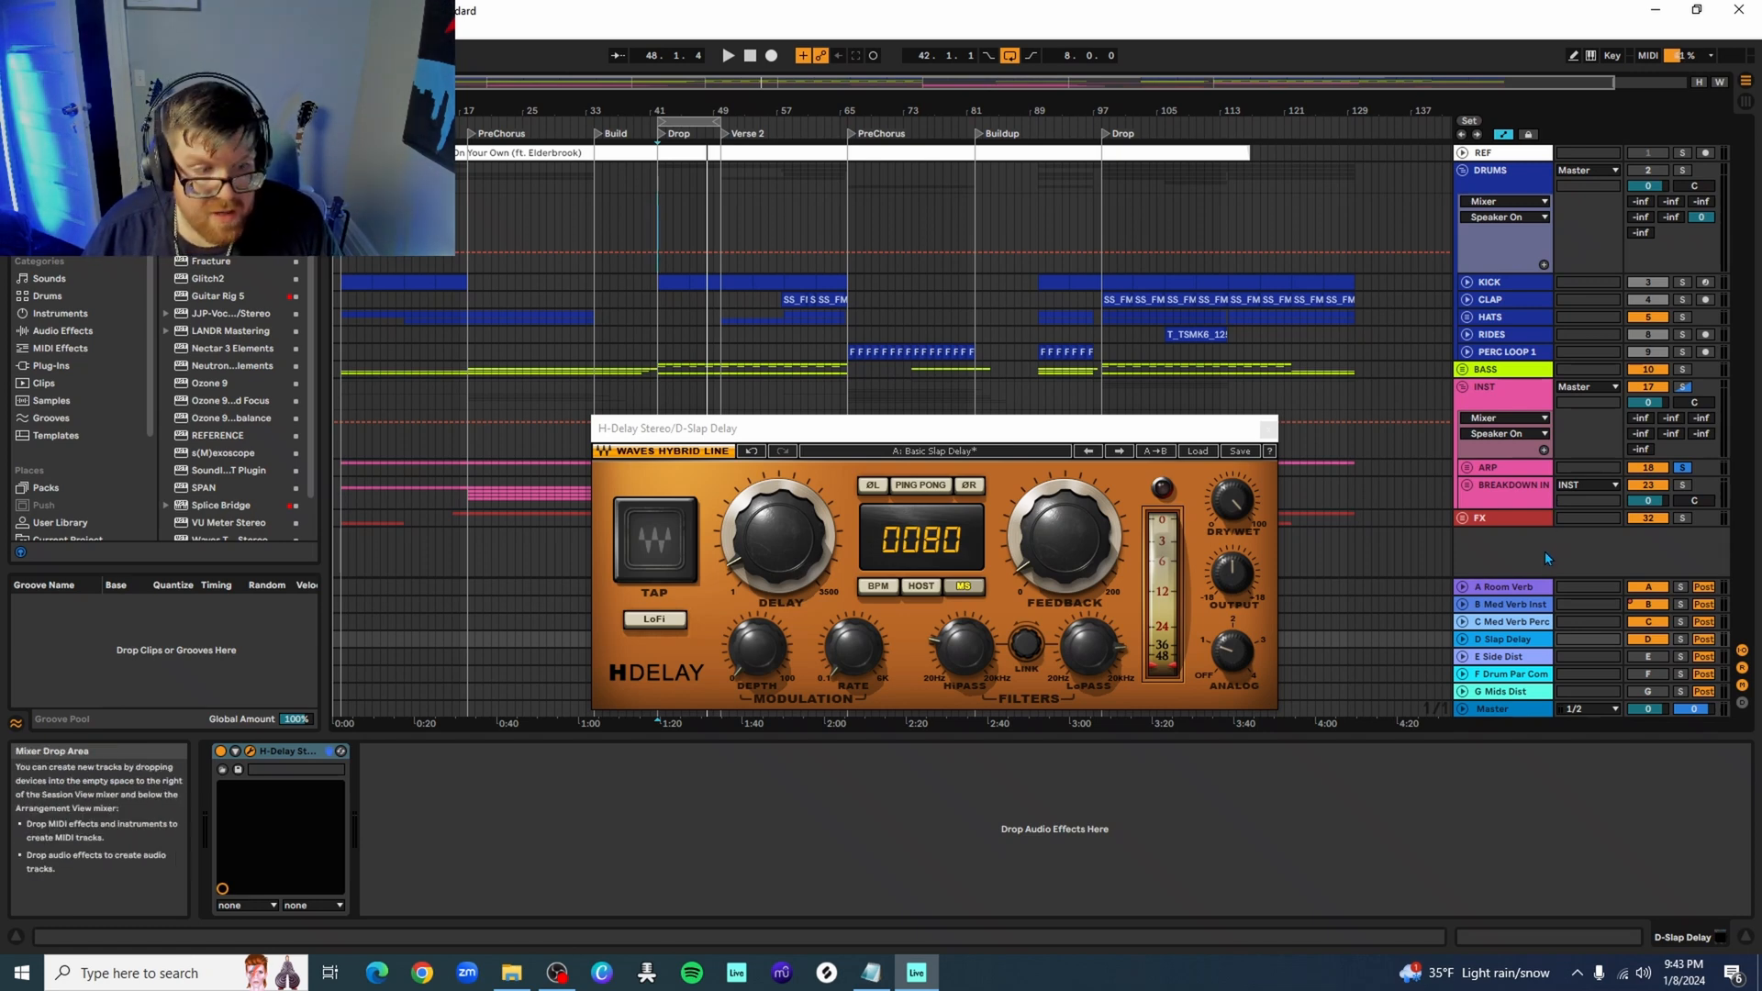
Solo the D Slap Delay return, replay the first Drop, and lower the H-Delay dry/wet to 33
{"action": "left_click", "coordinate": [1682, 639]}
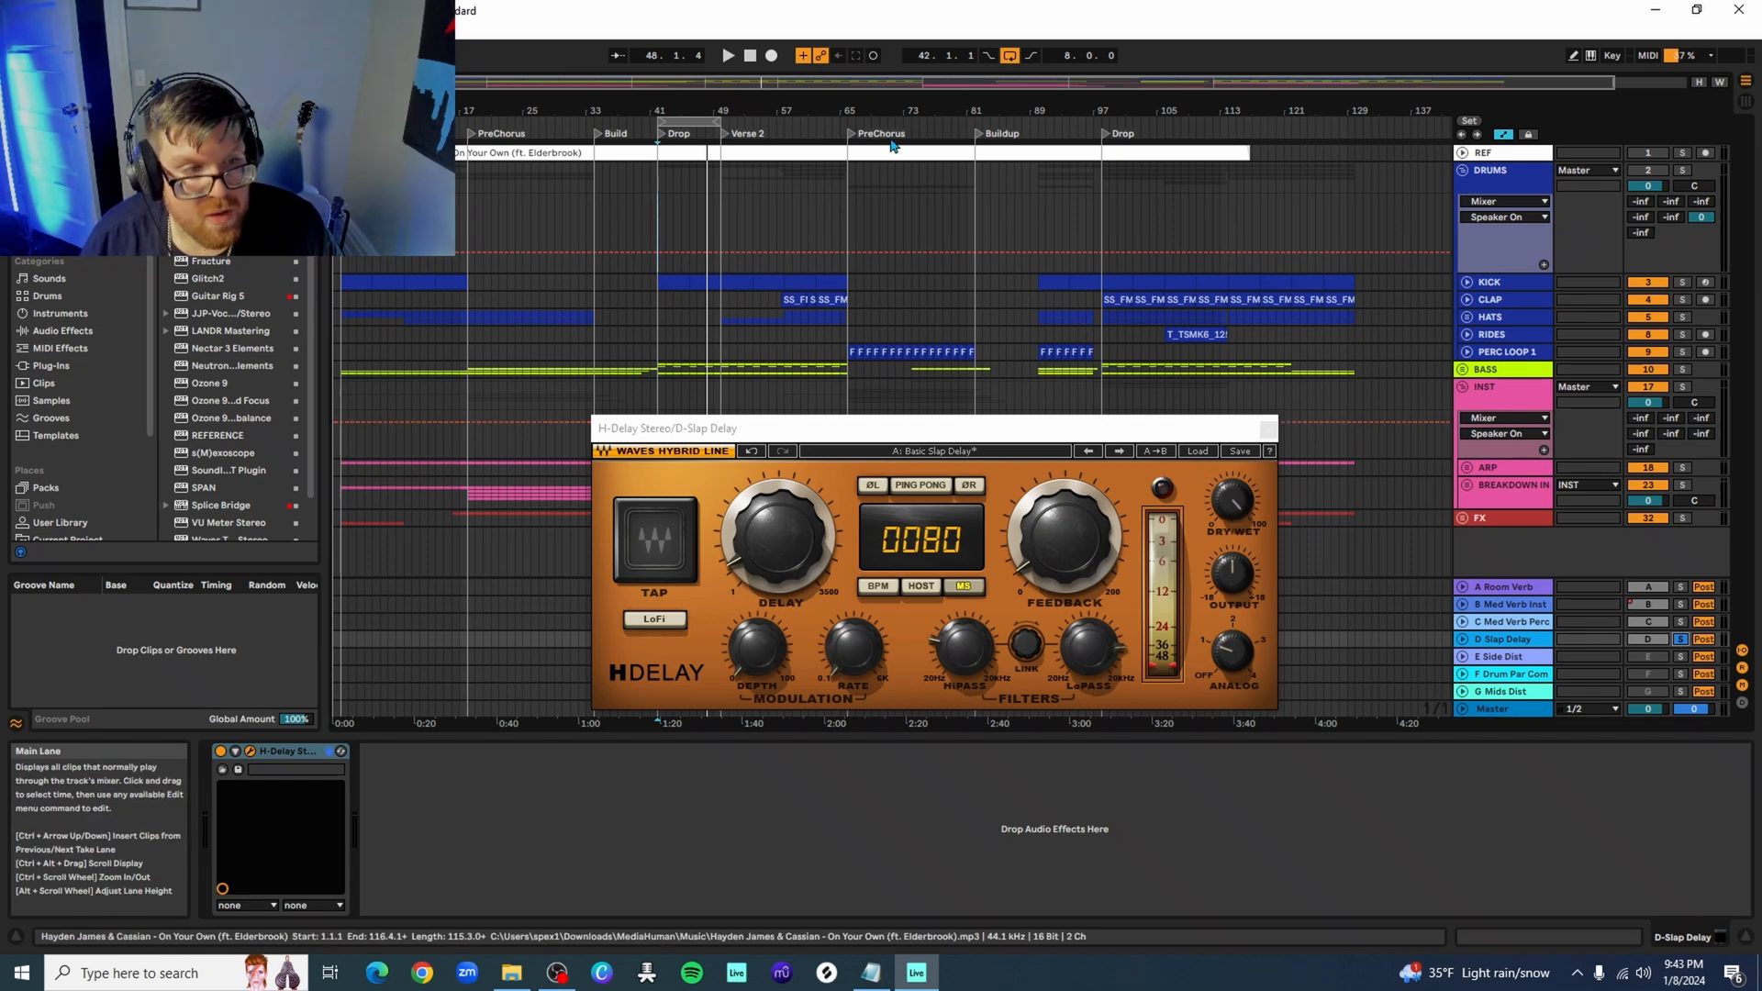
{"action": "double_click", "coordinate": [662, 136]}
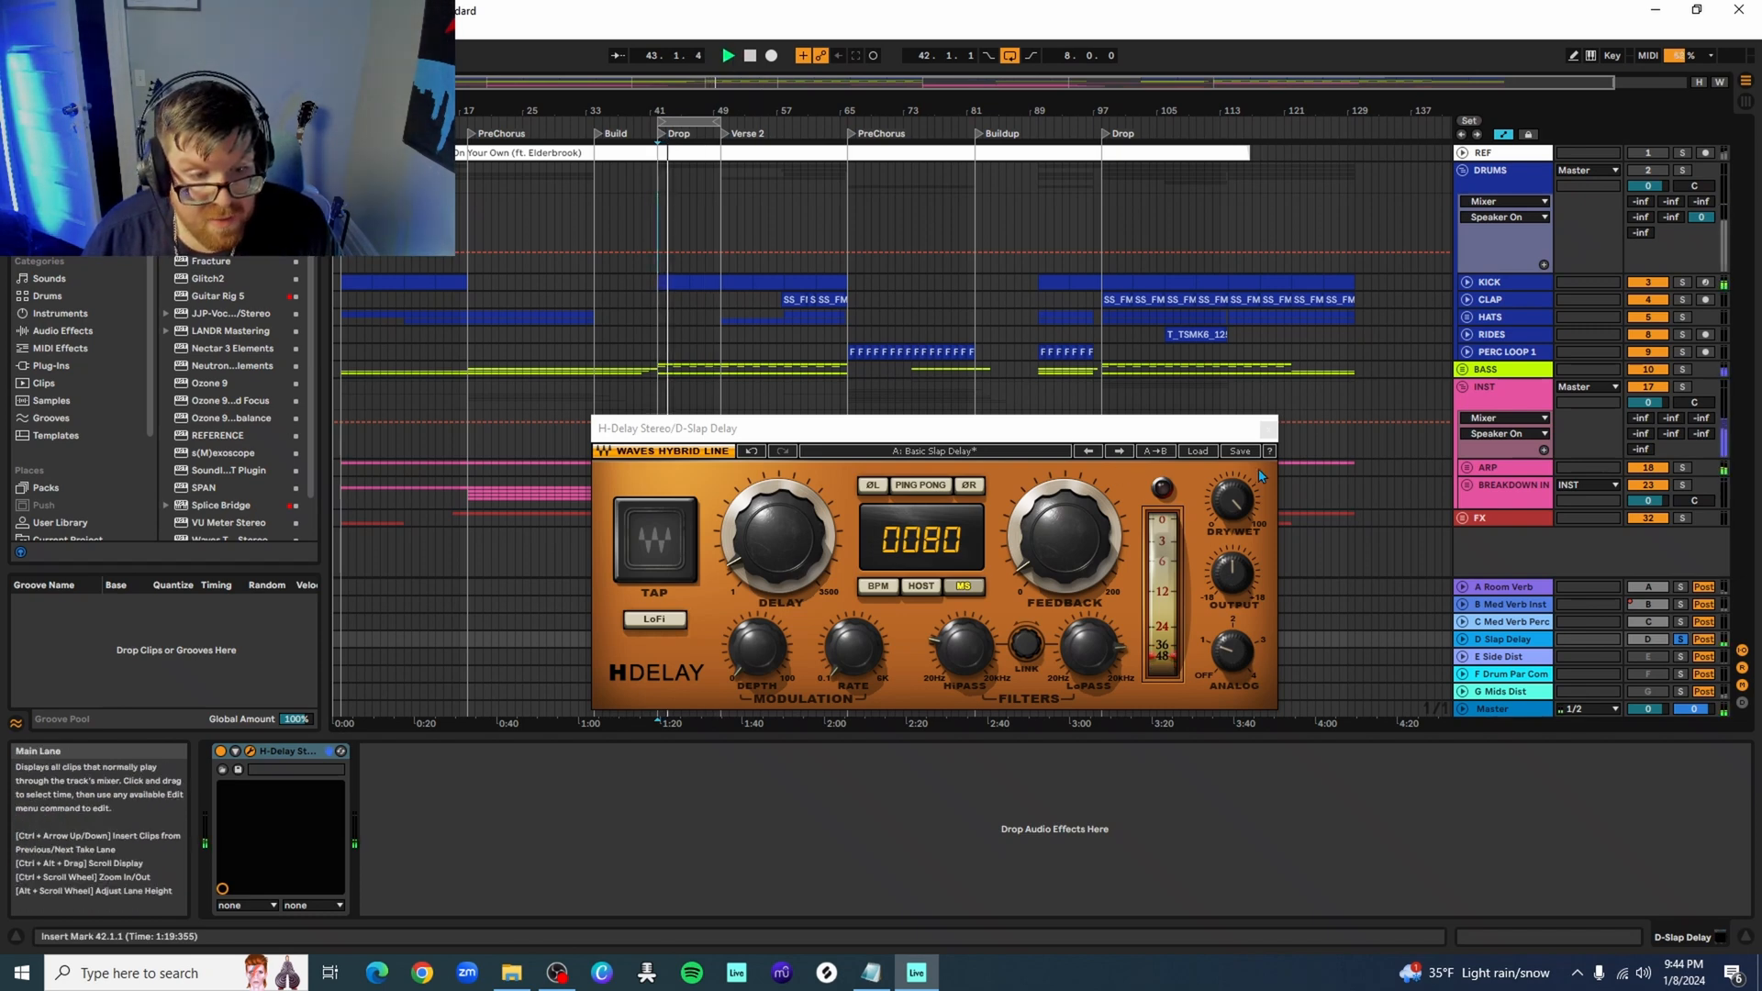
{"action": "left_click", "coordinate": [1235, 503]}
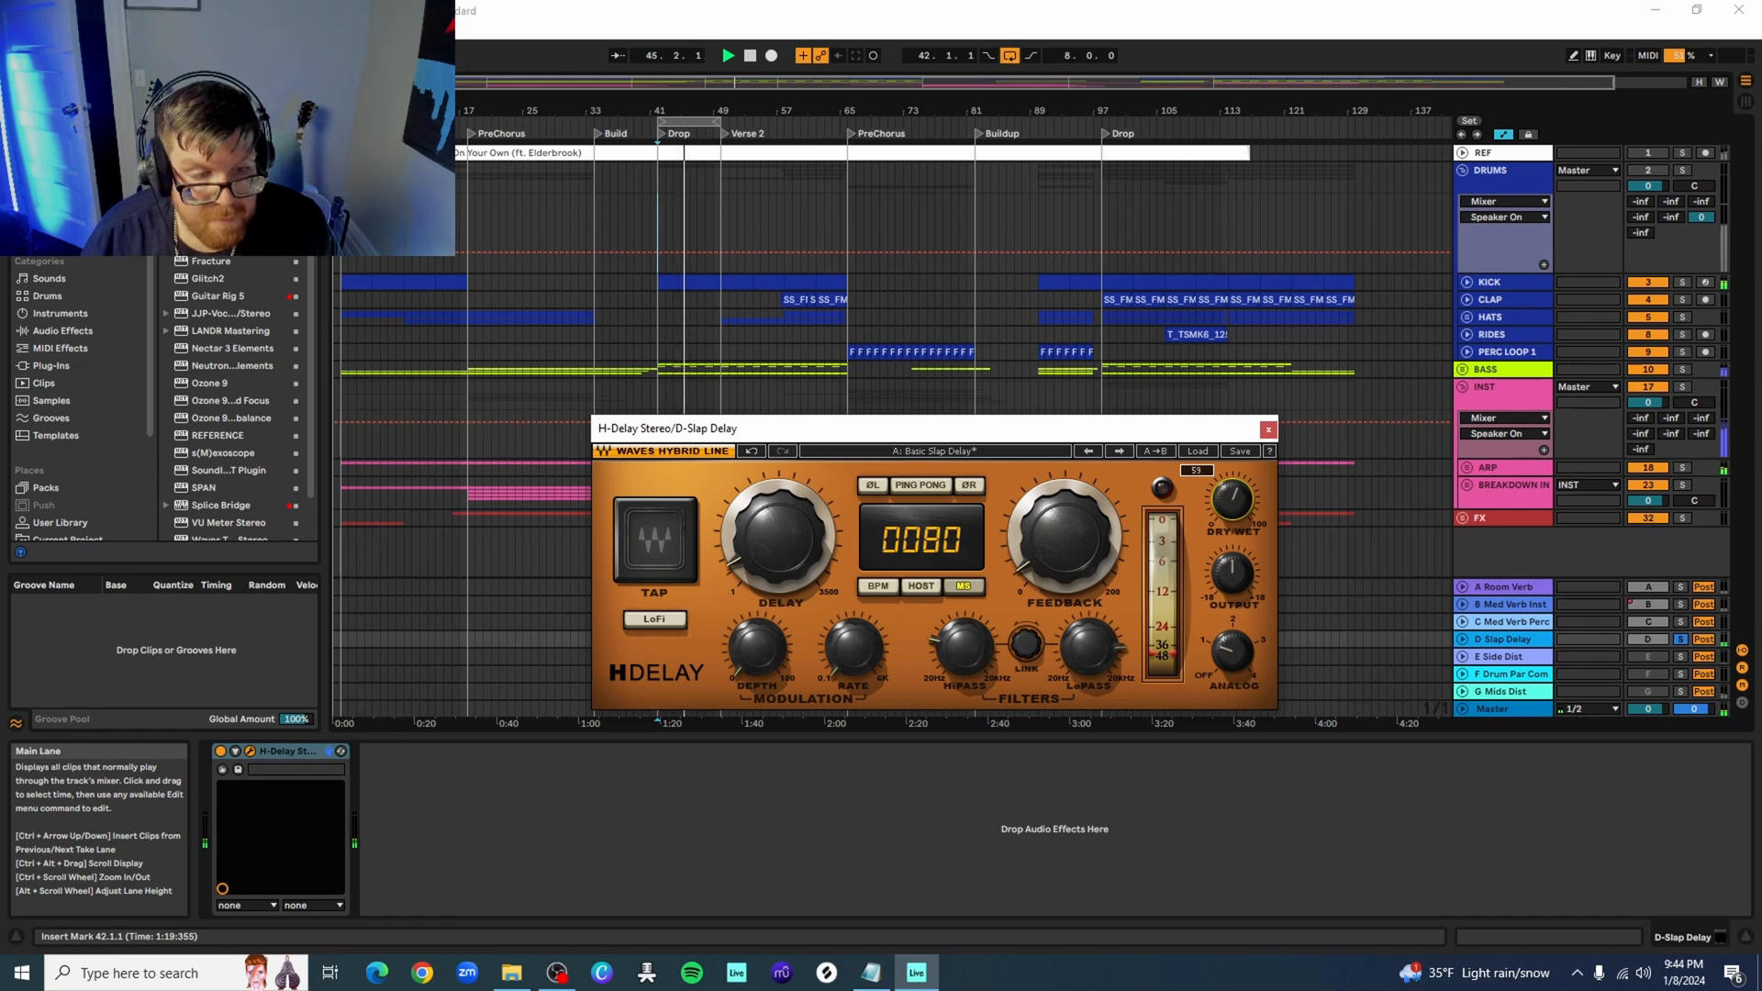
{"action": "left_click_drag", "start_coordinate": [1234, 503], "coordinate": [1234, 551]}
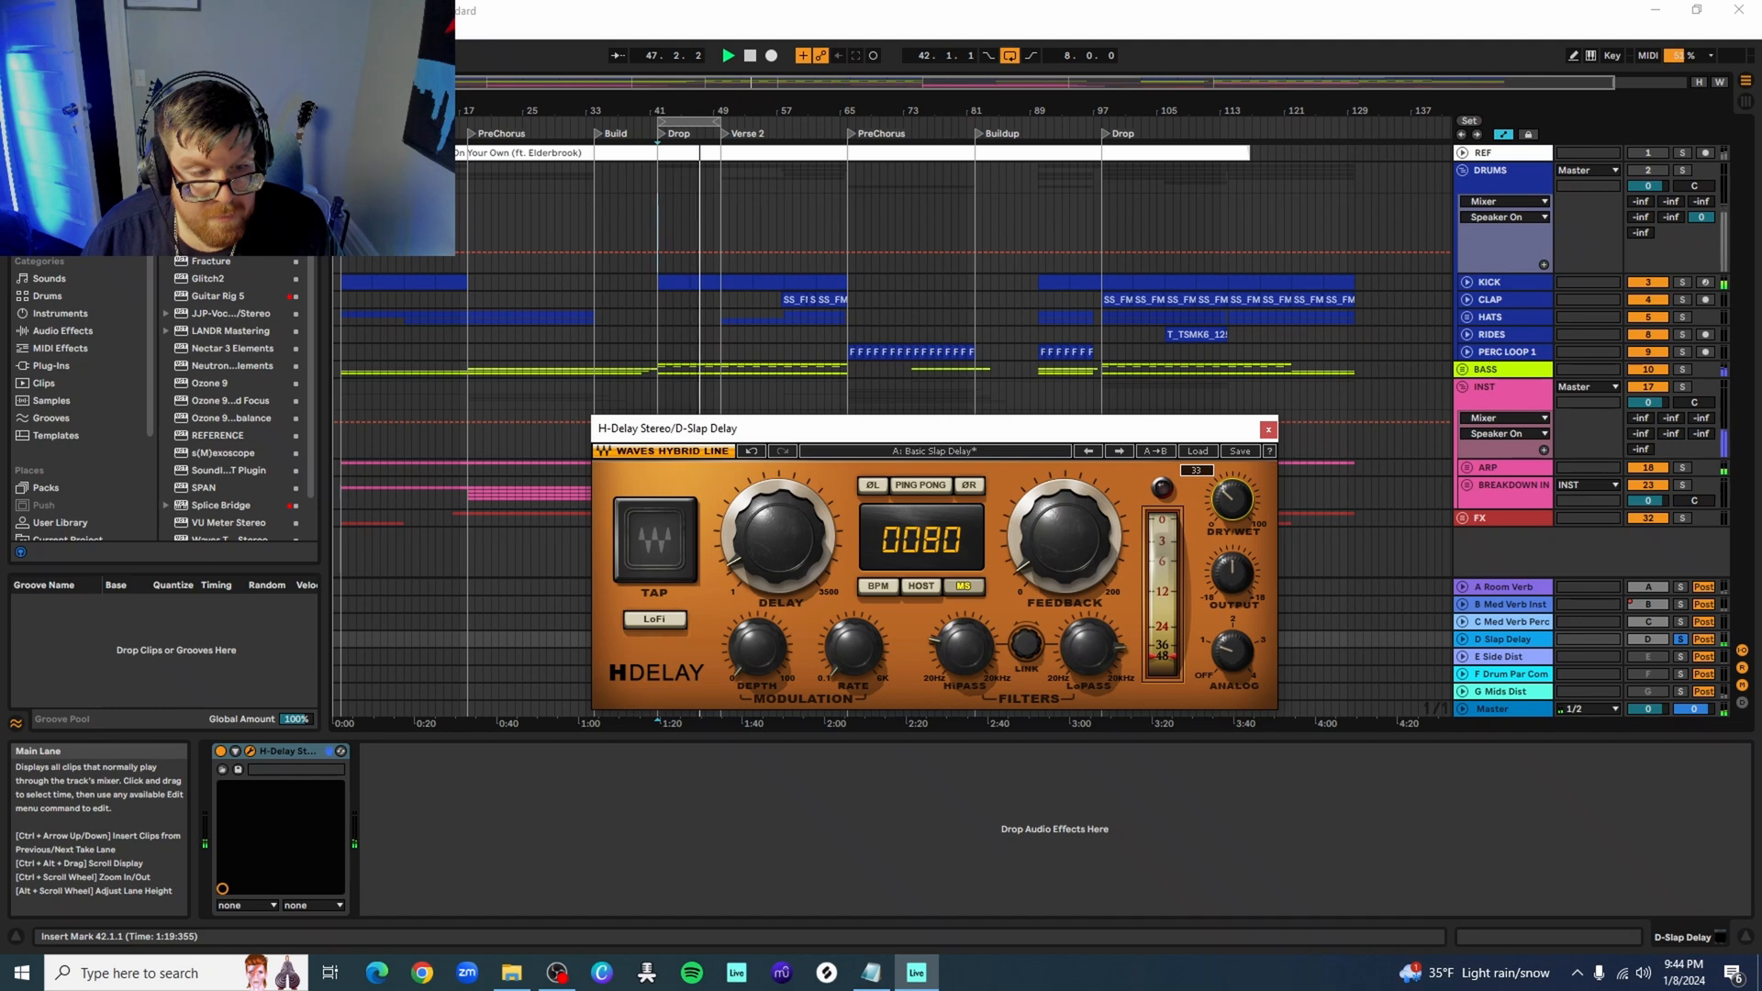
{"action": "key", "text": "space"}
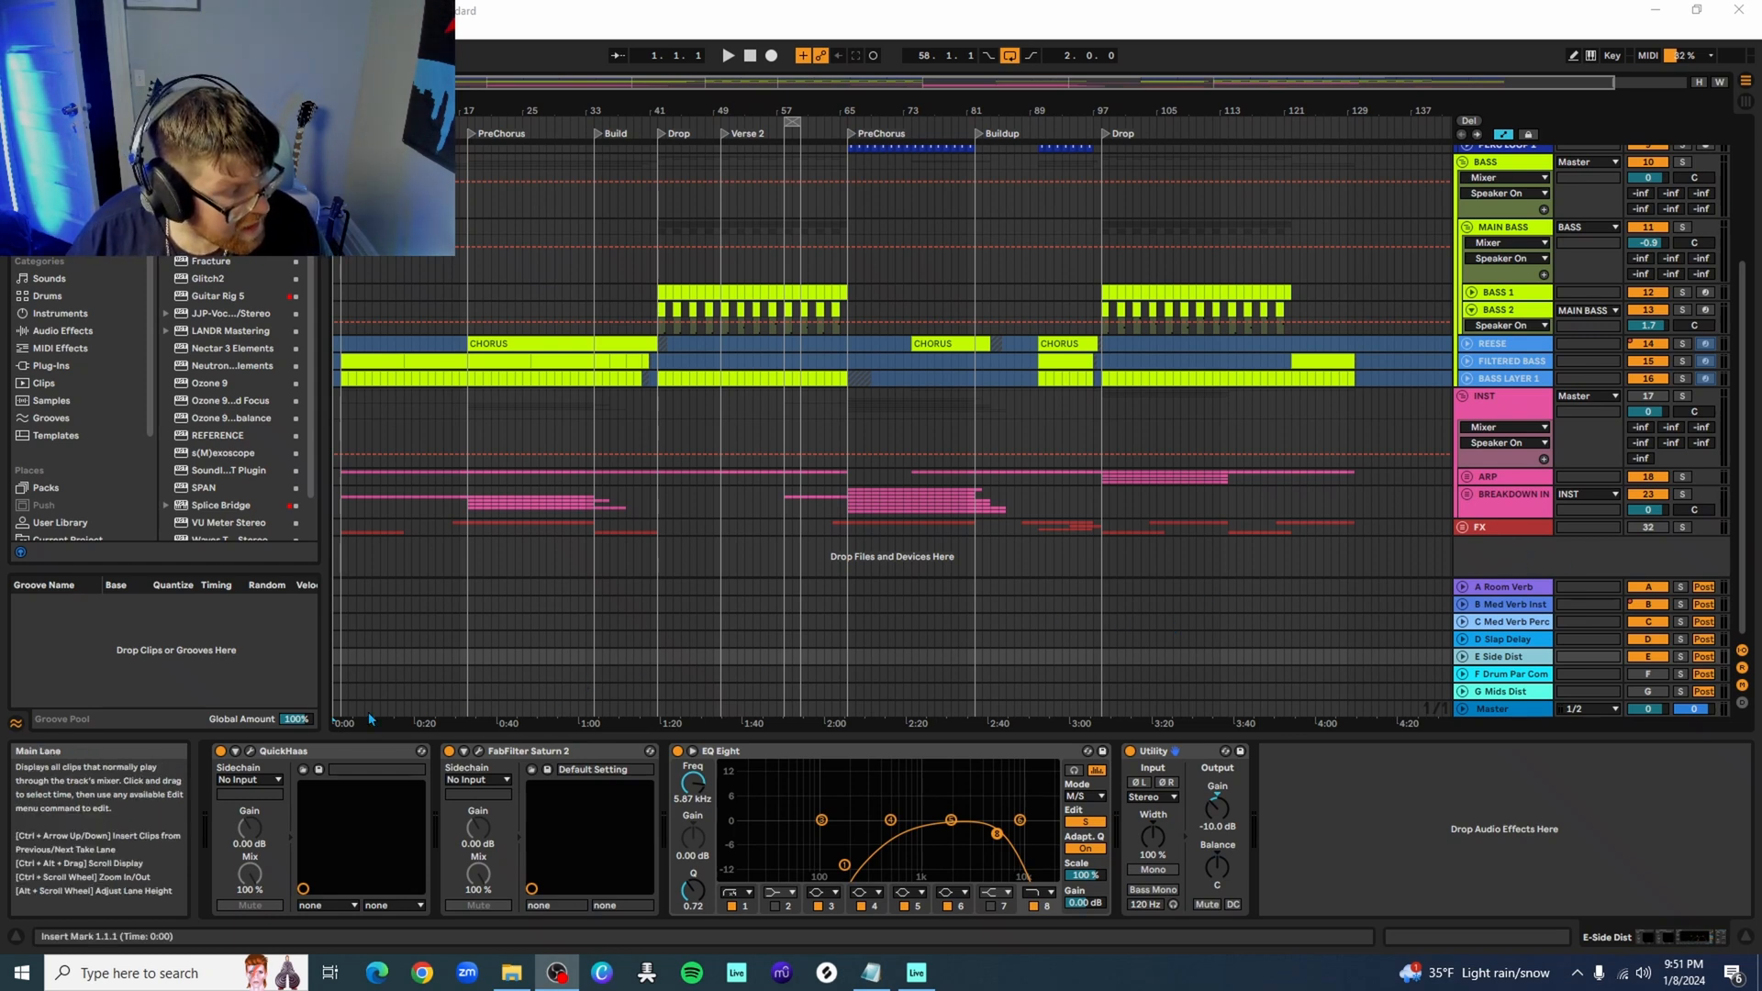
Examine the QuickHaas and FabFilter Saturn 2 plug-in windows on the E Side Dist return, closing the Saturn 2 window
{"action": "left_click", "coordinate": [249, 751]}
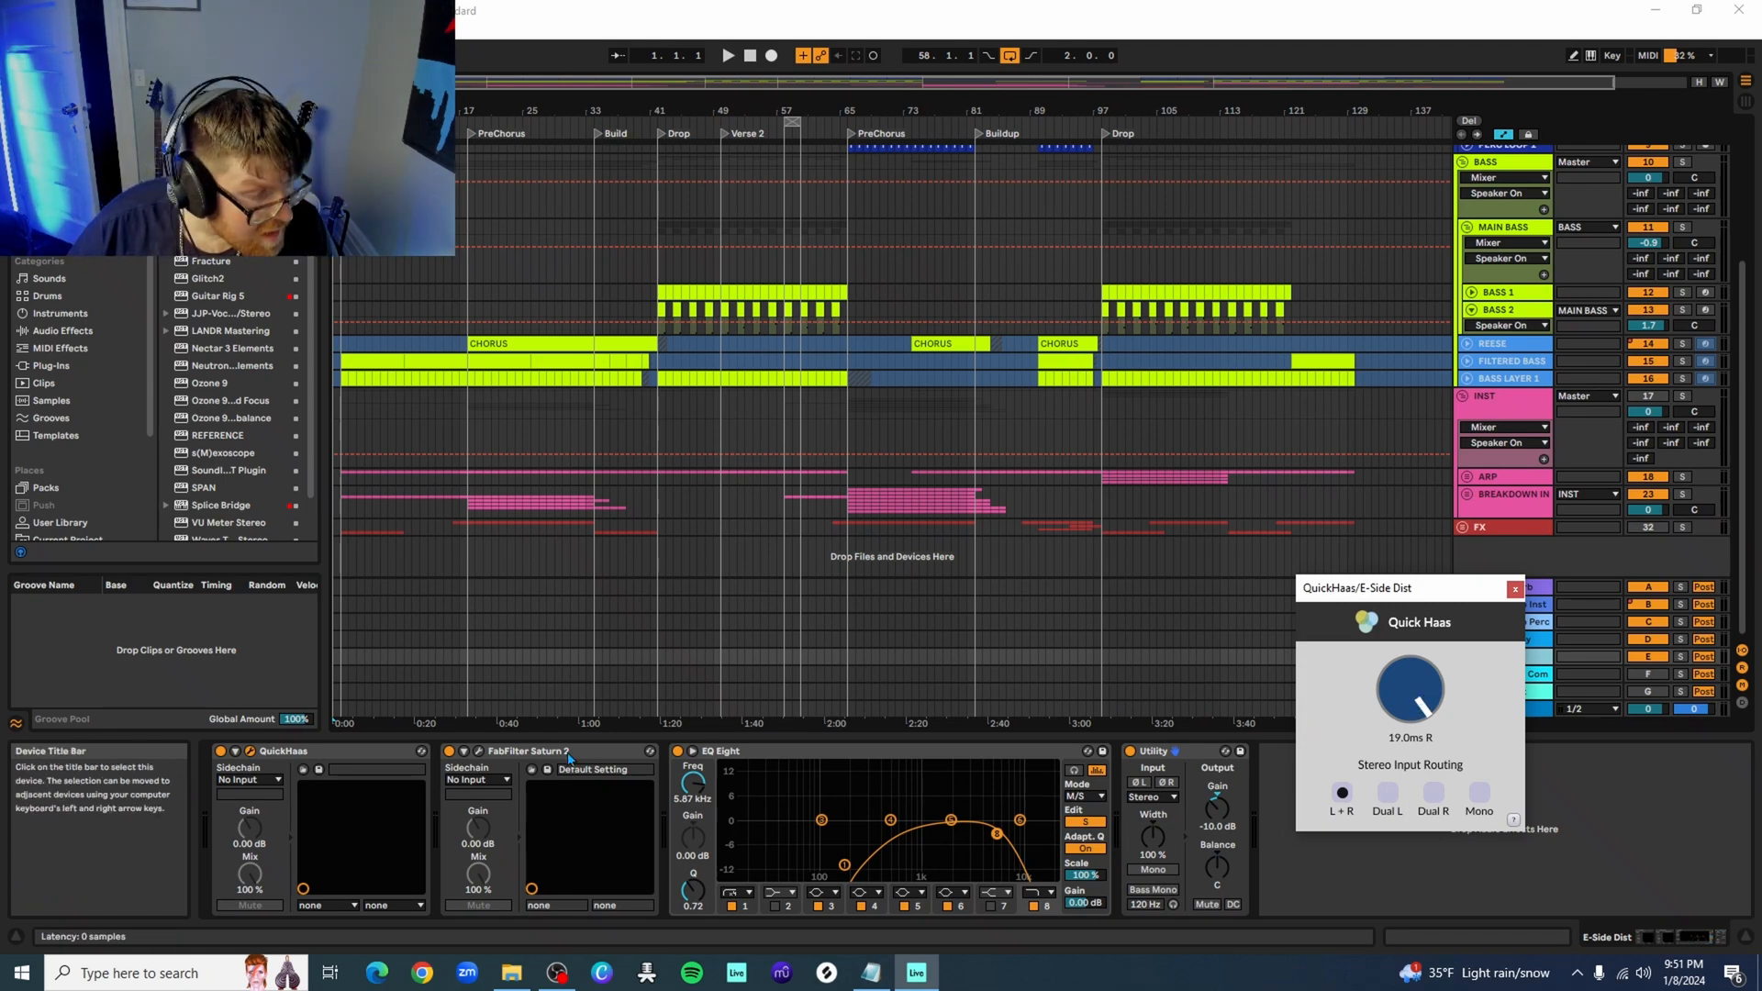
{"action": "left_click", "coordinate": [479, 751]}
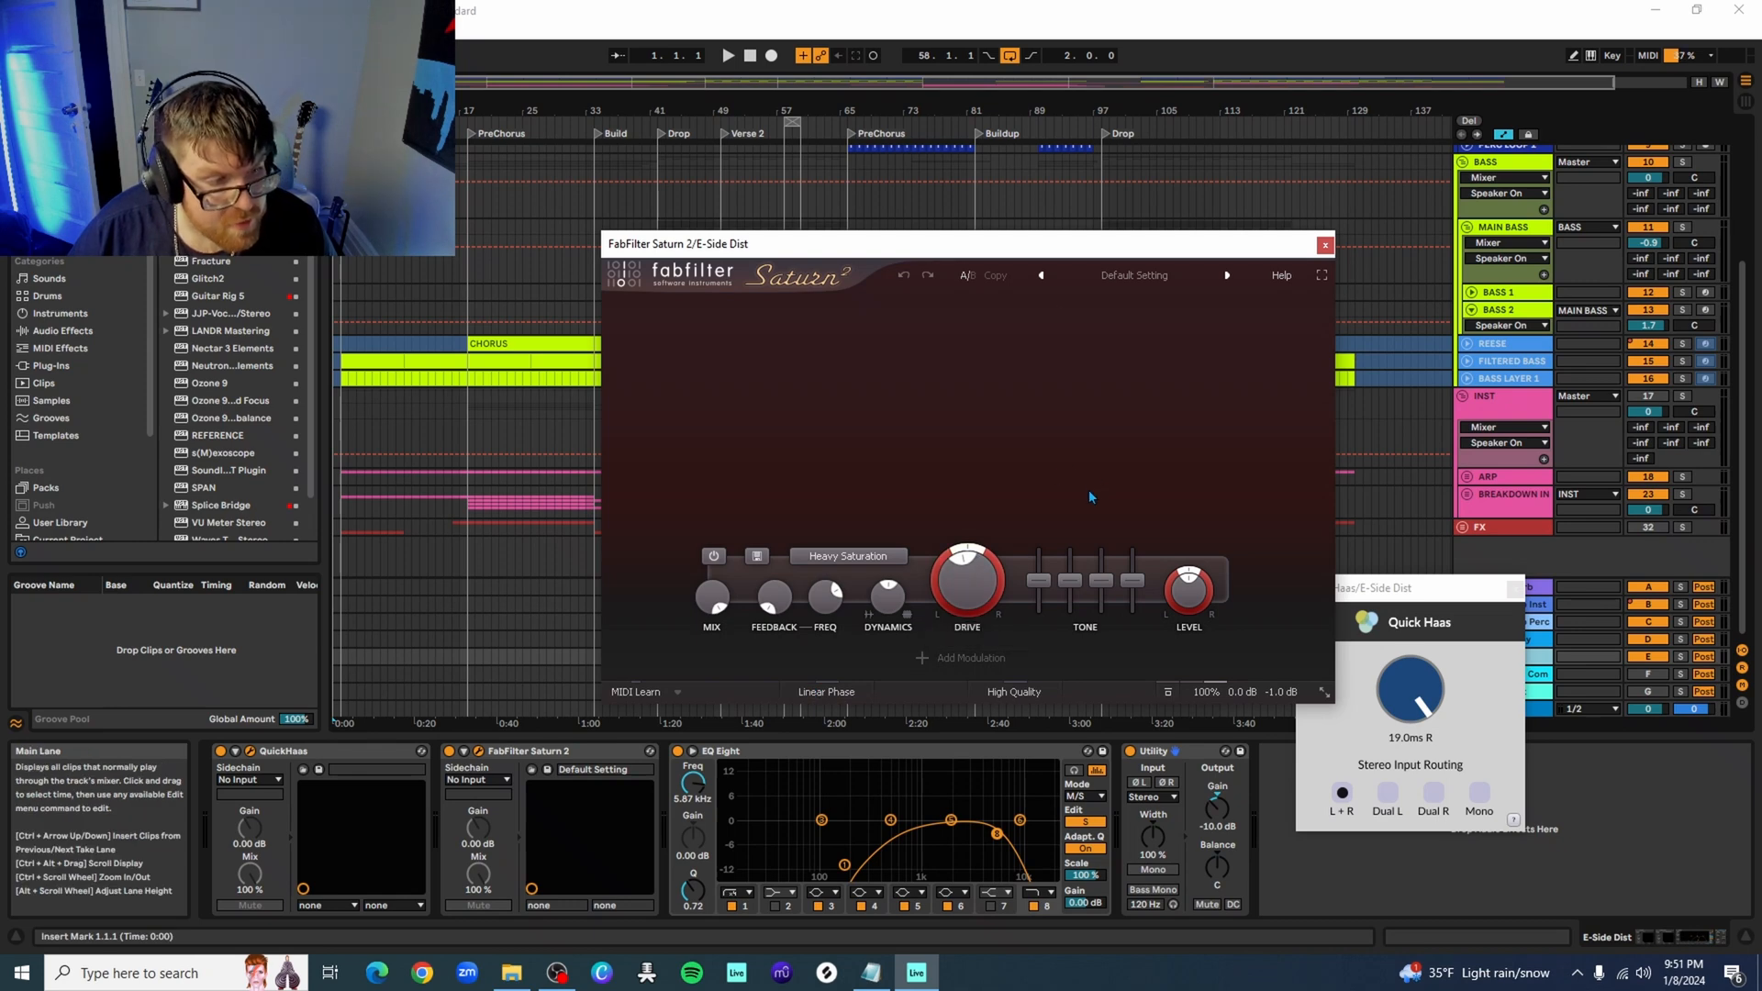
{"action": "left_click", "coordinate": [1325, 246]}
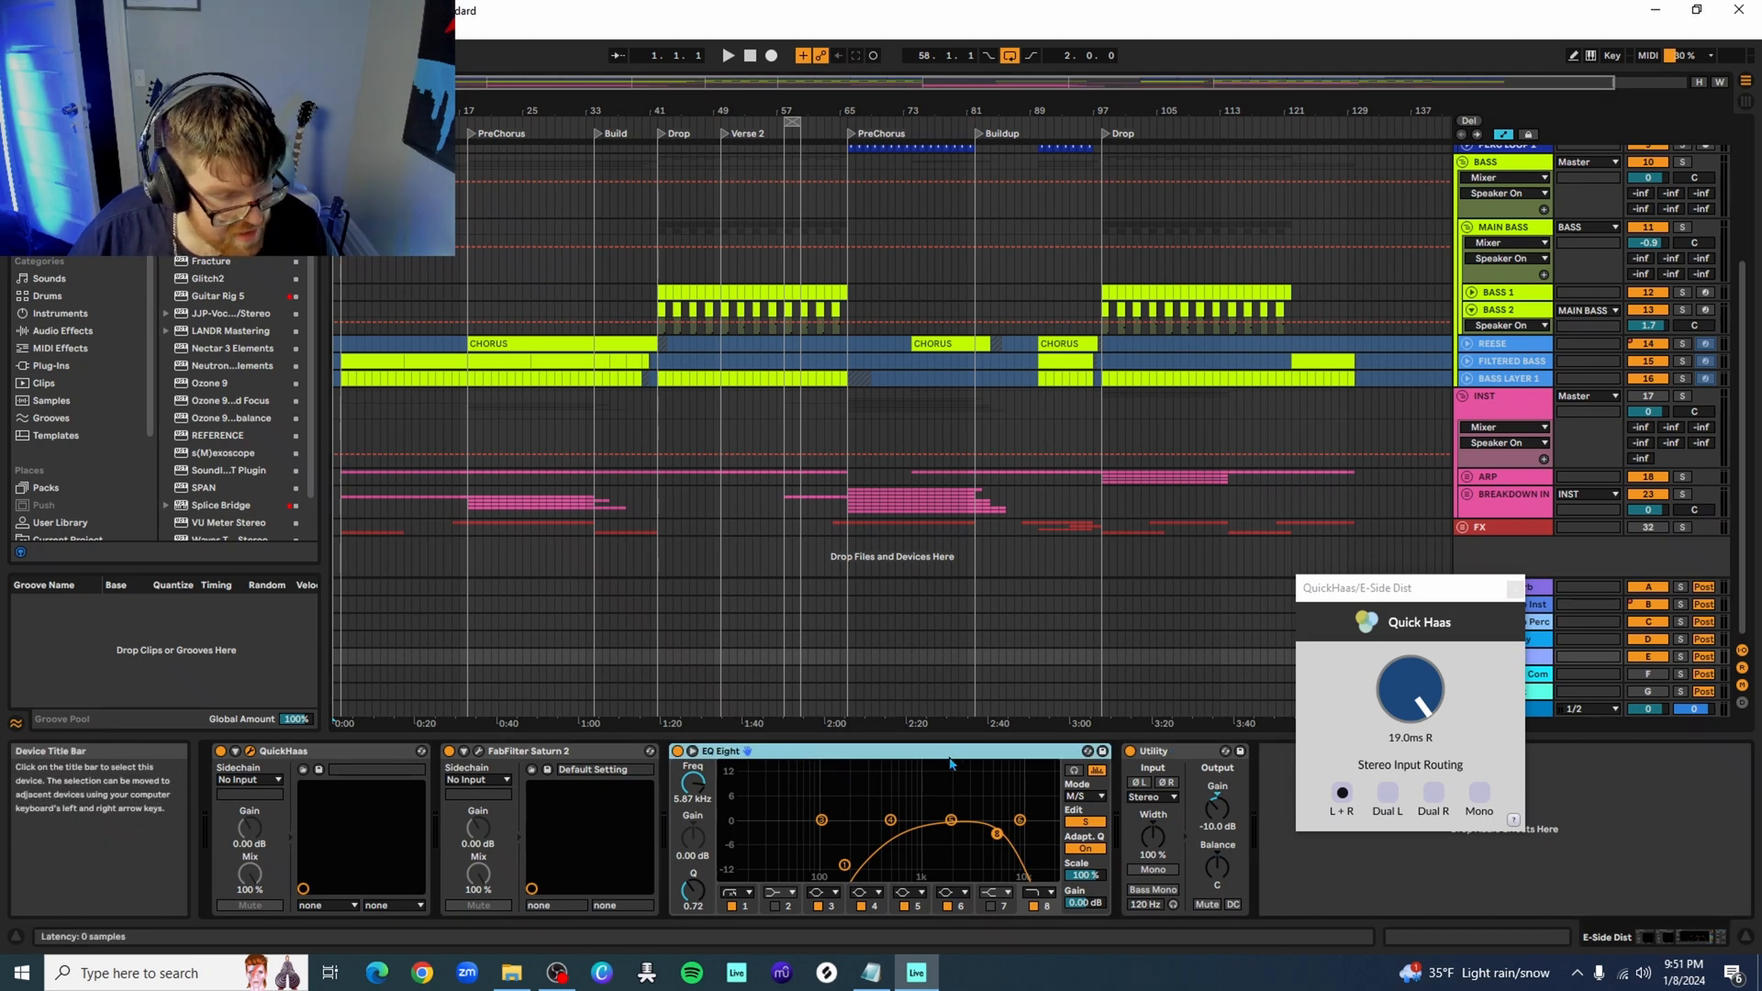
Switch the E Side Dist EQ Eight between its mid and side curves to examine them, and close the QuickHaas window
{"action": "left_click", "coordinate": [1086, 812]}
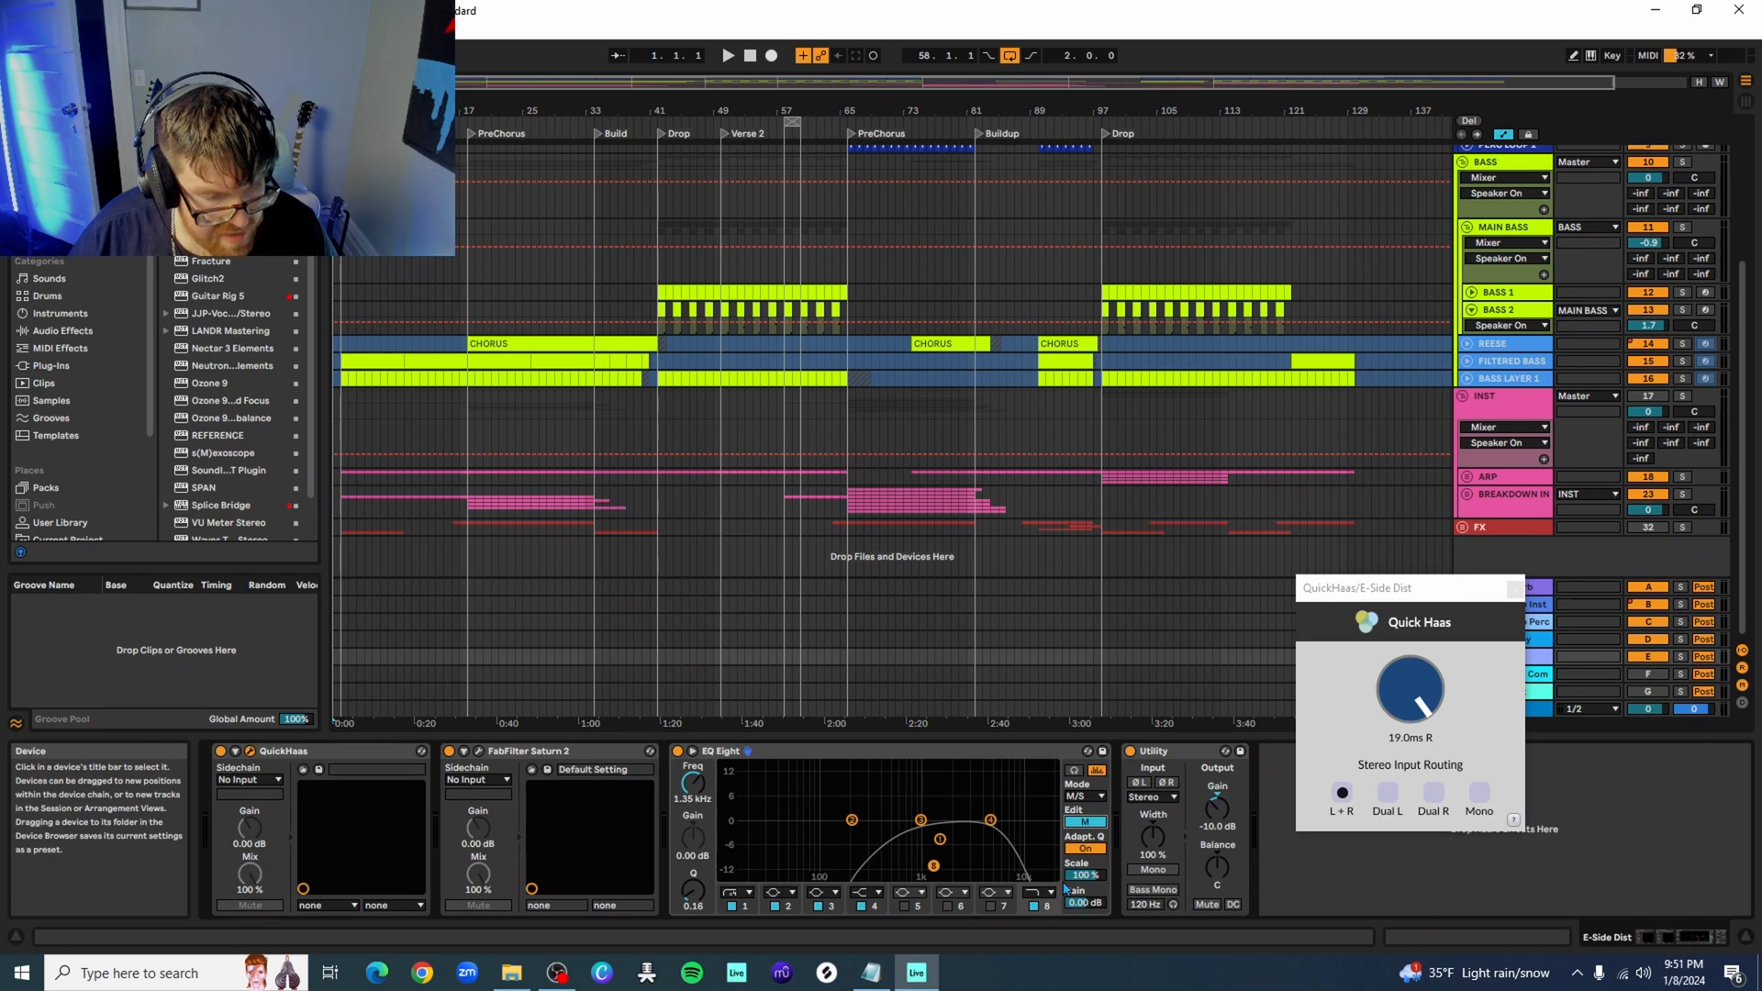
{"action": "left_click", "coordinate": [1085, 823]}
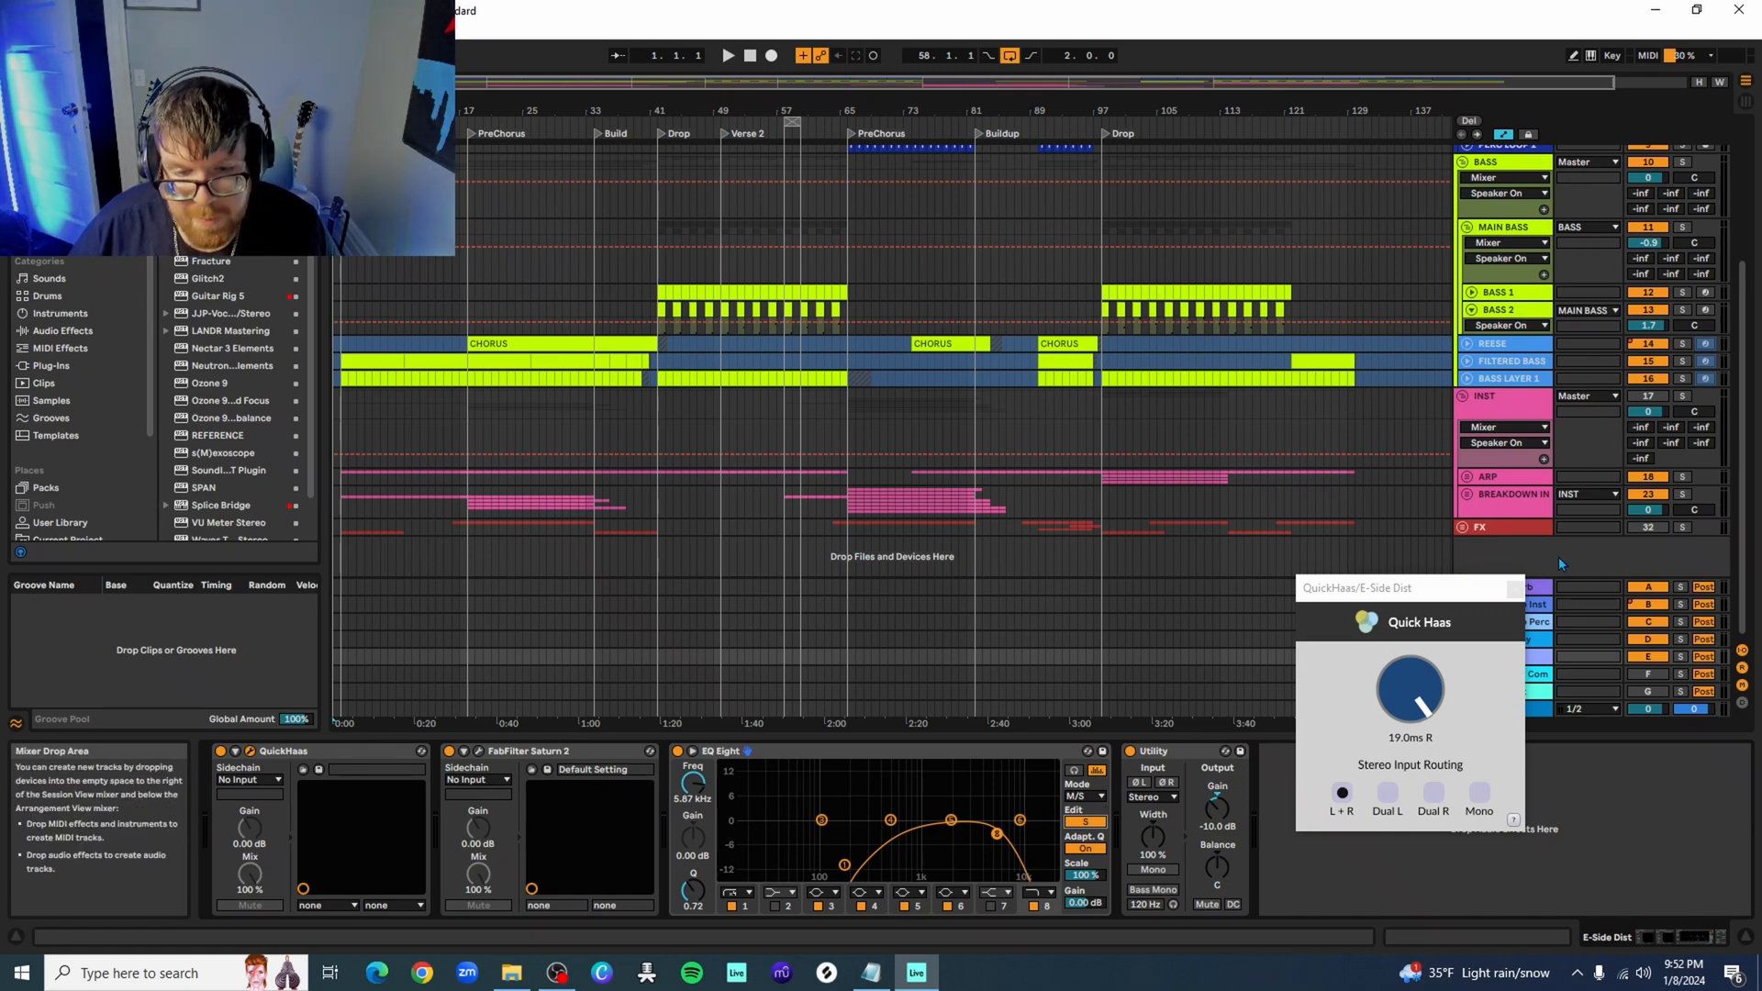
{"action": "left_click", "coordinate": [1516, 590]}
Play the looped section from bar 58 with clap, hats and the bass layer soloed and the E Side Dist return off
{"action": "scroll", "coordinate": [1750, 444], "scroll_direction": "up", "scroll_amount": 2}
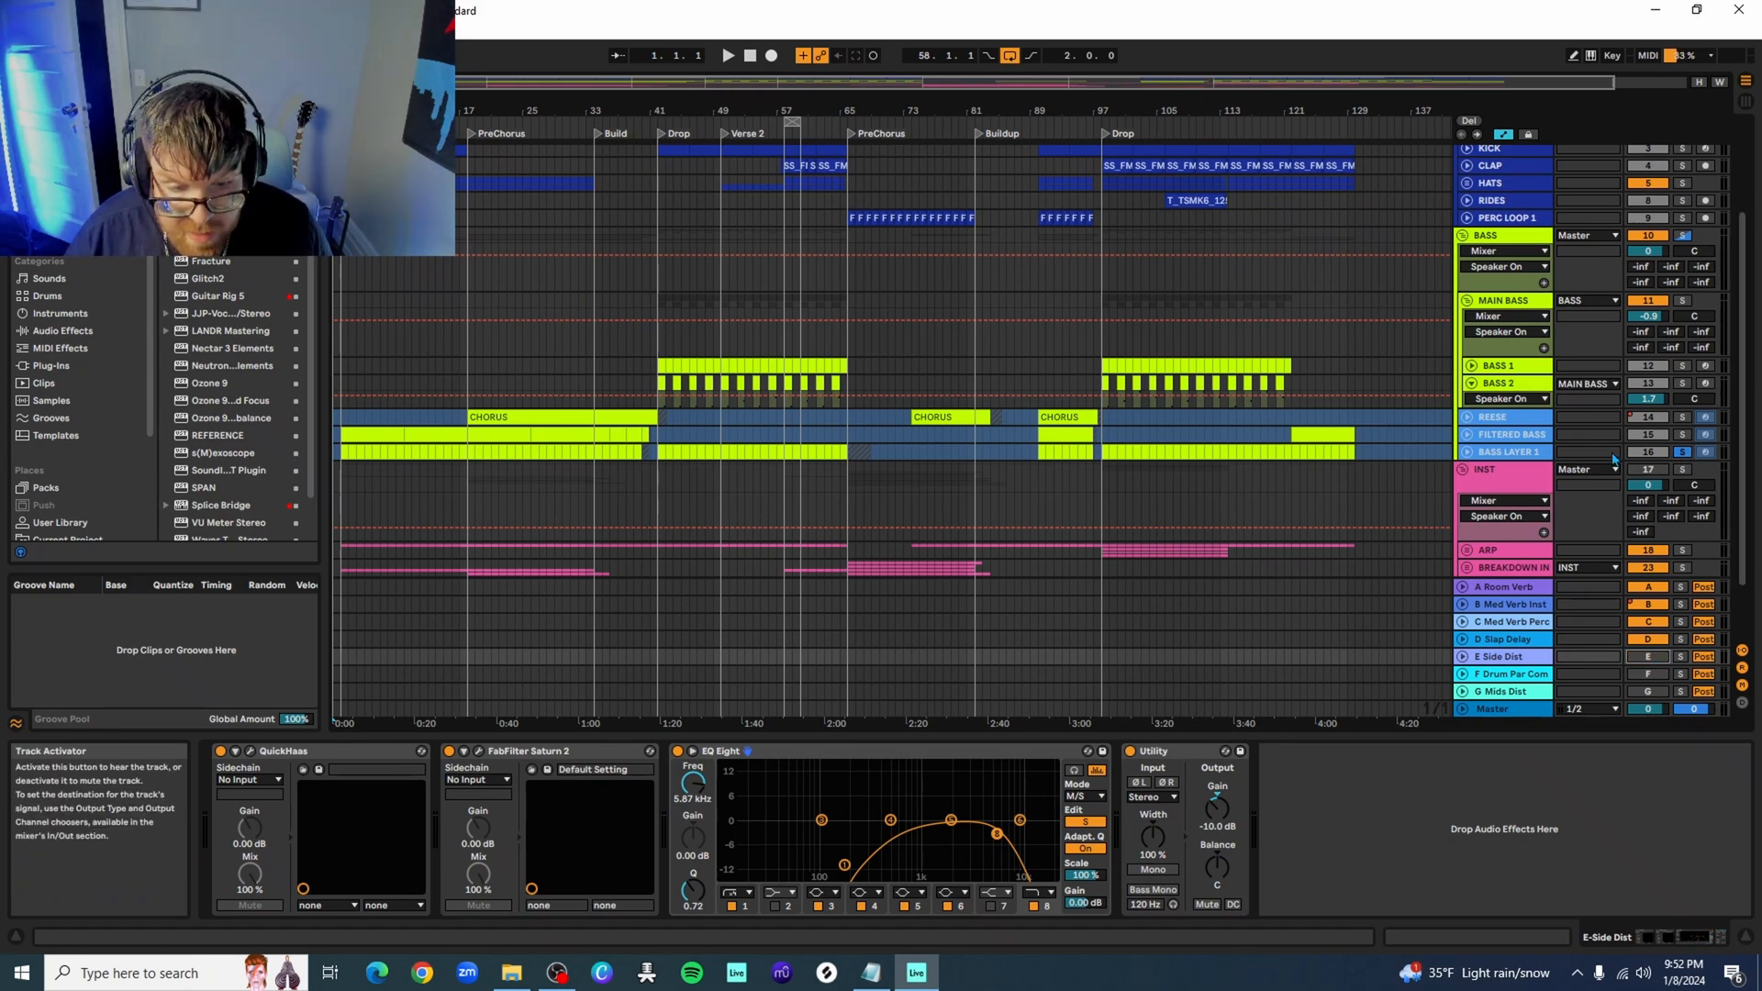
{"action": "scroll", "coordinate": [1649, 447], "scroll_direction": "up", "scroll_amount": 2}
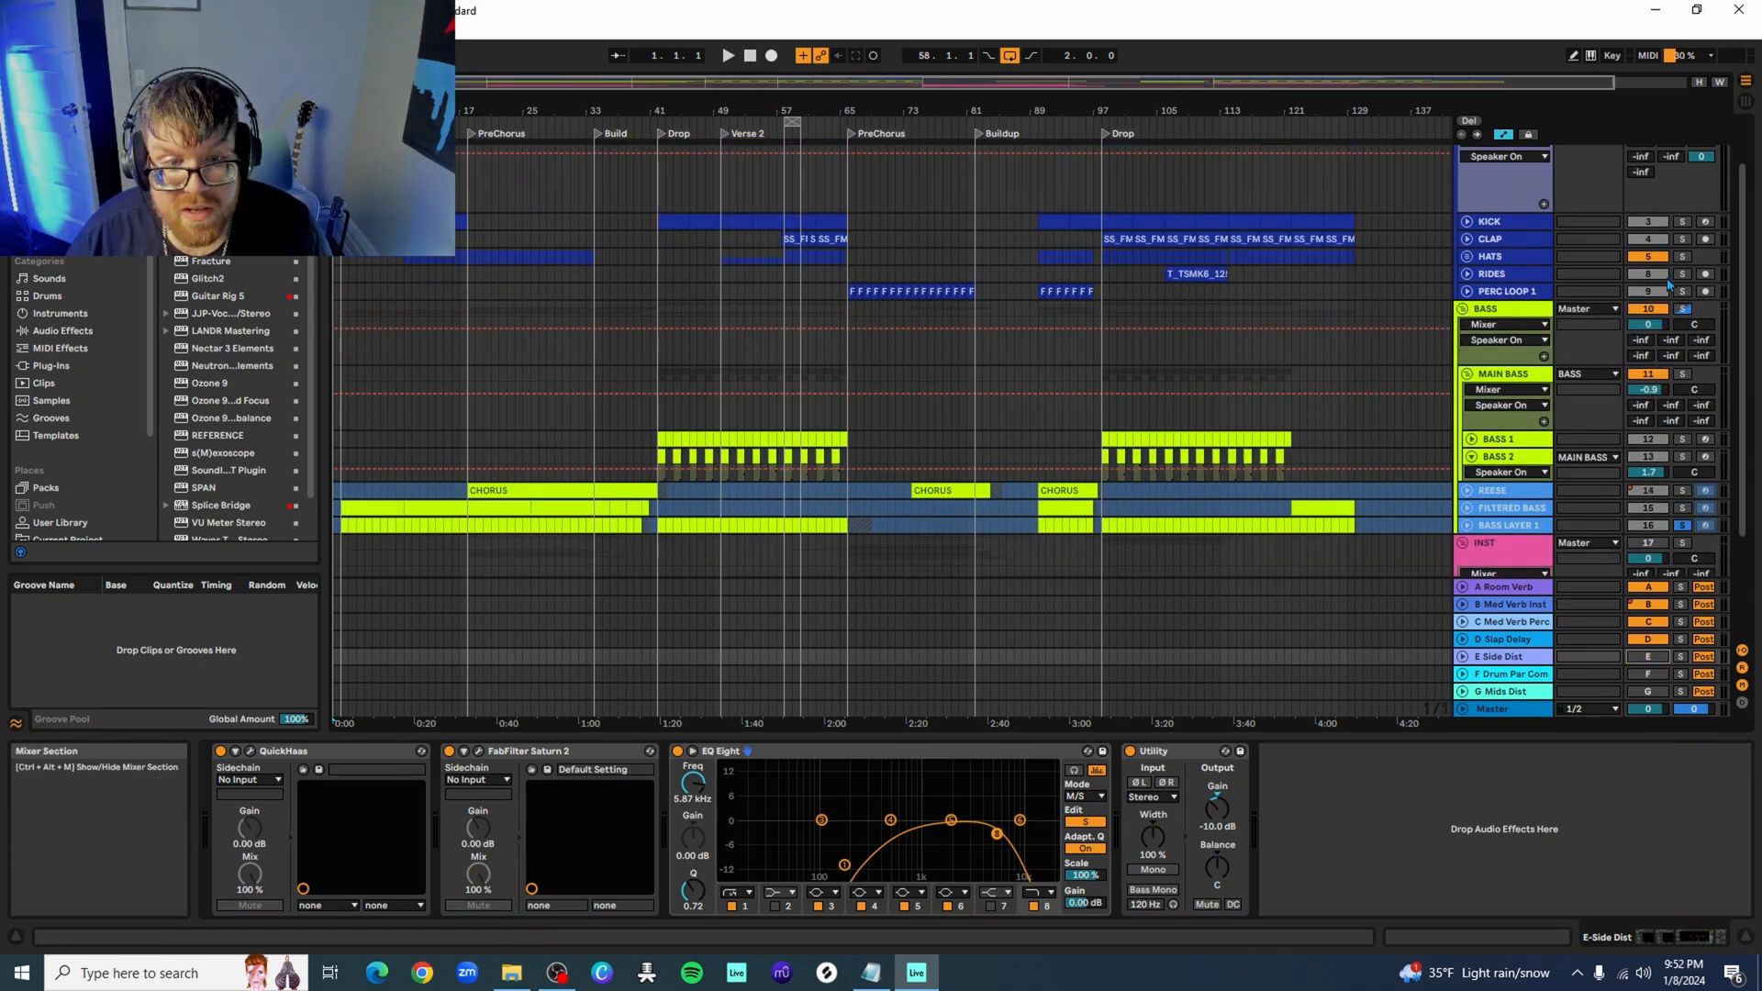
{"action": "scroll", "coordinate": [1102, 275], "scroll_direction": "down", "scroll_amount": 2}
{"action": "left_click", "coordinate": [783, 128]}
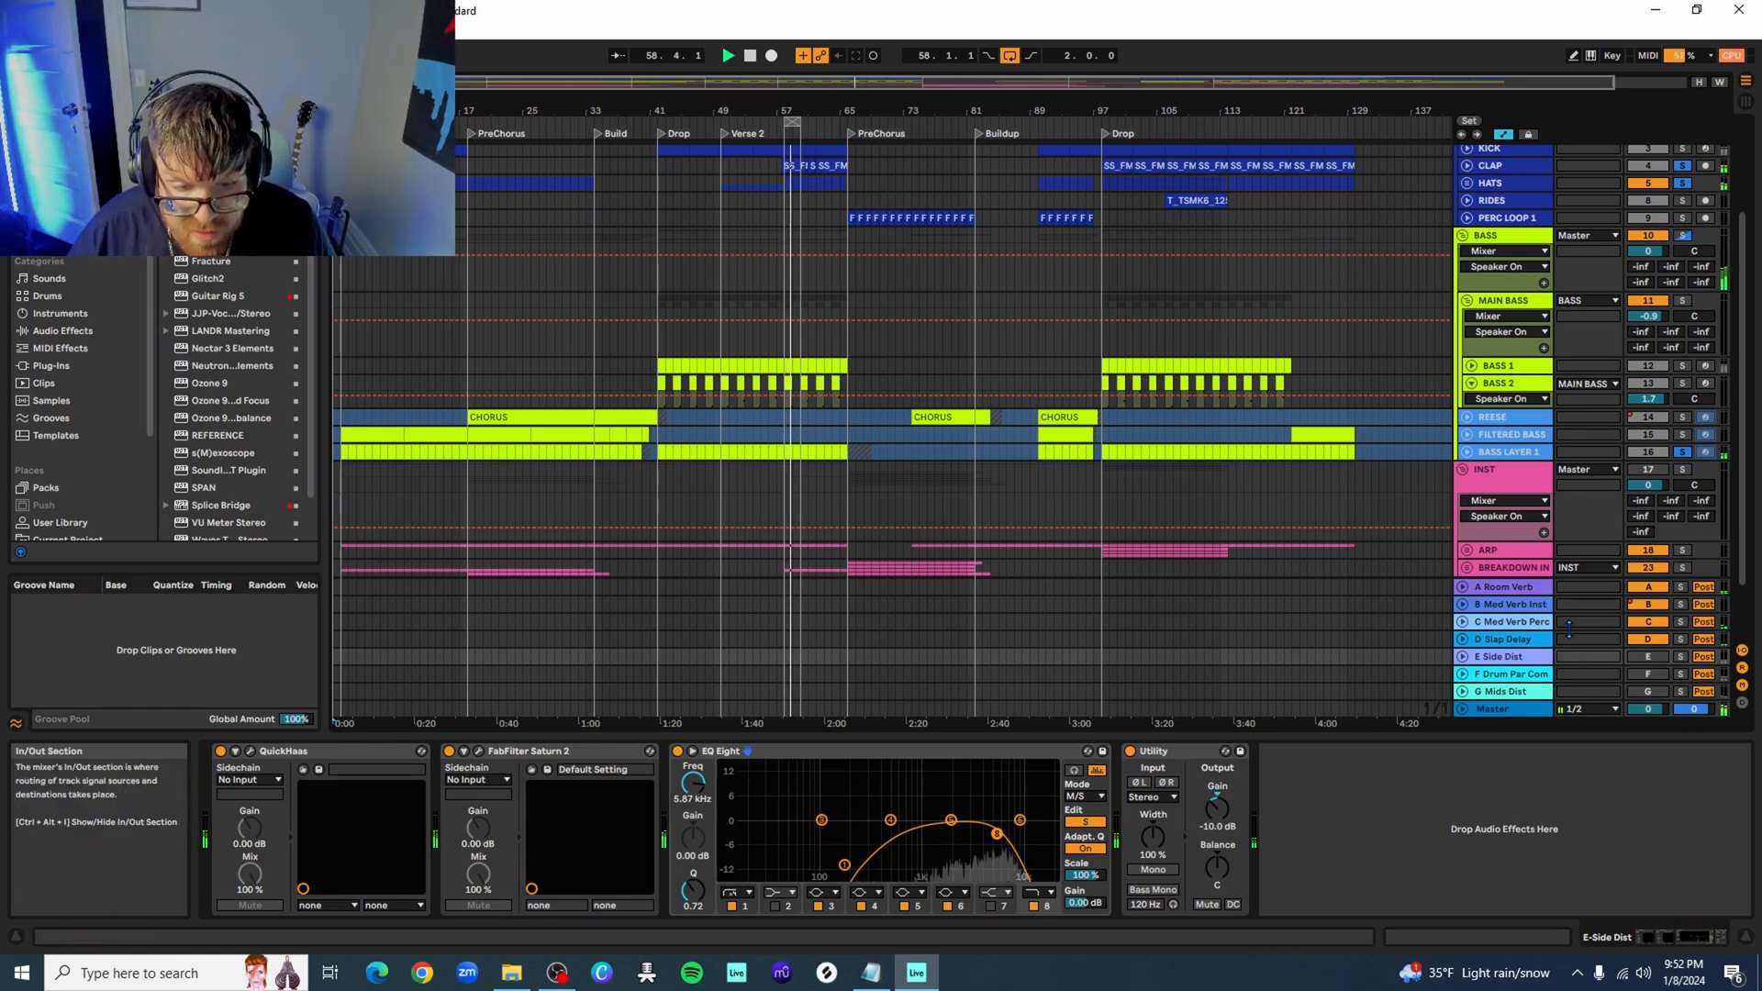
Compare the soloed tracks with the E Side Dist return on and off during playback, leaving the return enabled
{"action": "left_click", "coordinate": [1649, 657]}
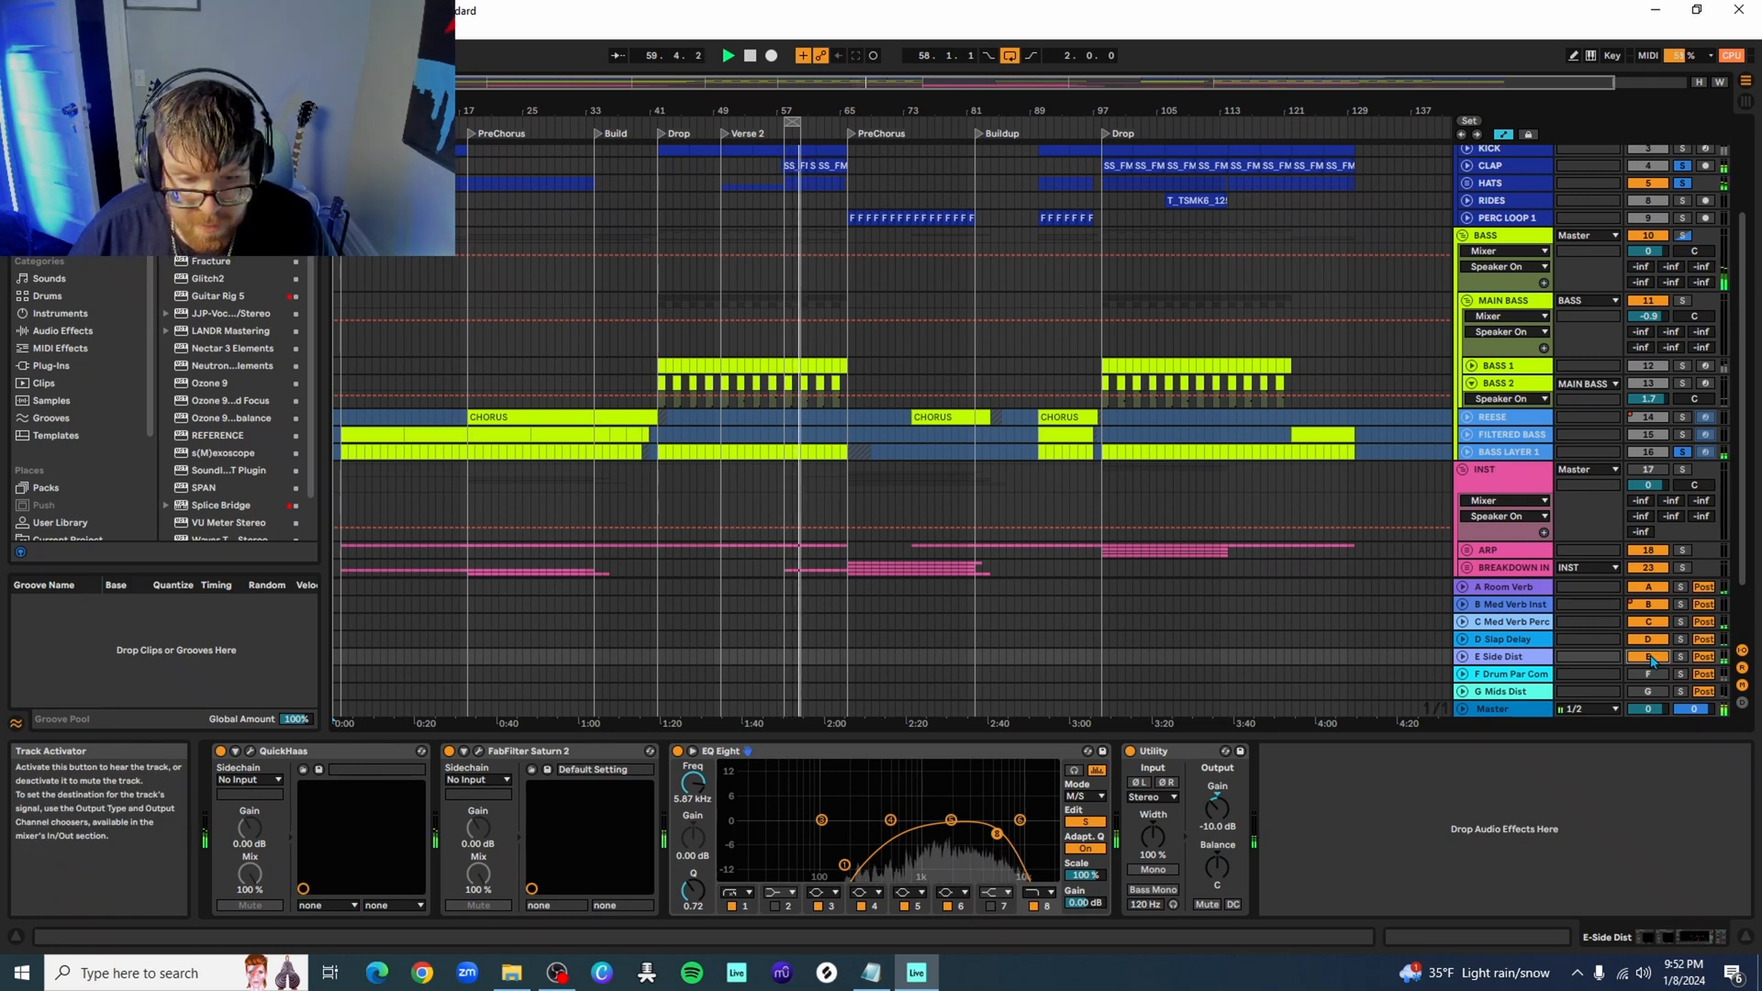
{"action": "left_click", "coordinate": [1651, 657]}
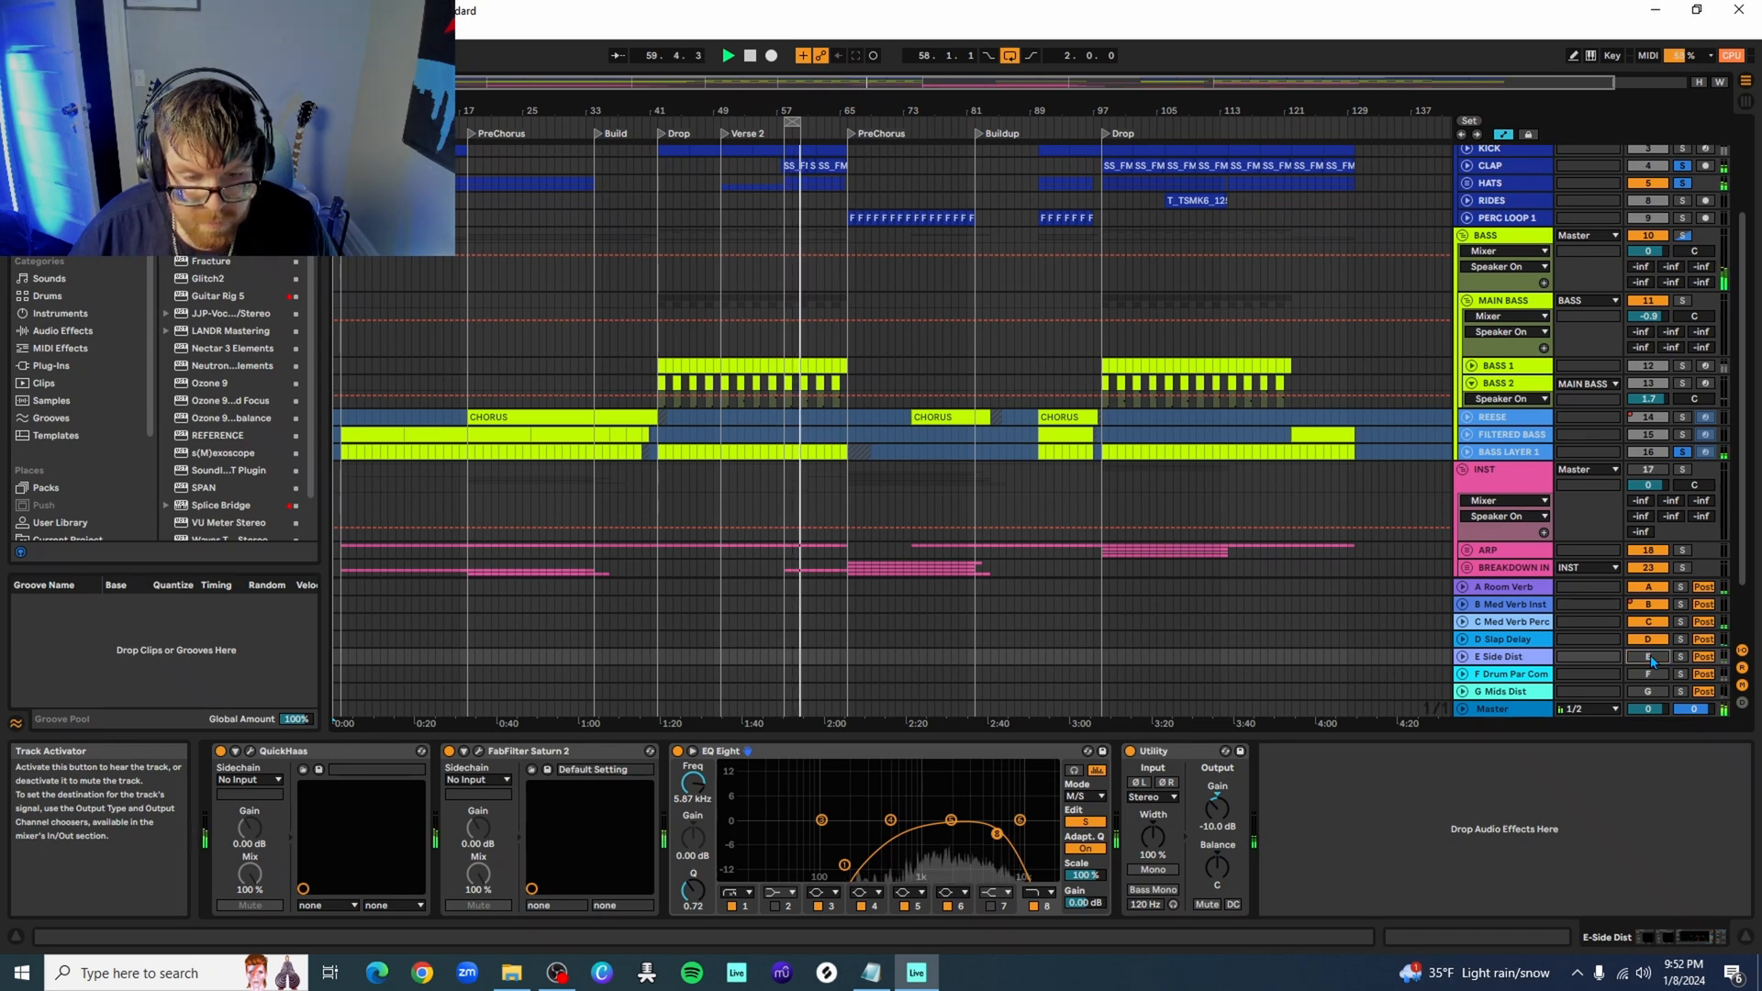
{"action": "left_click", "coordinate": [1651, 657]}
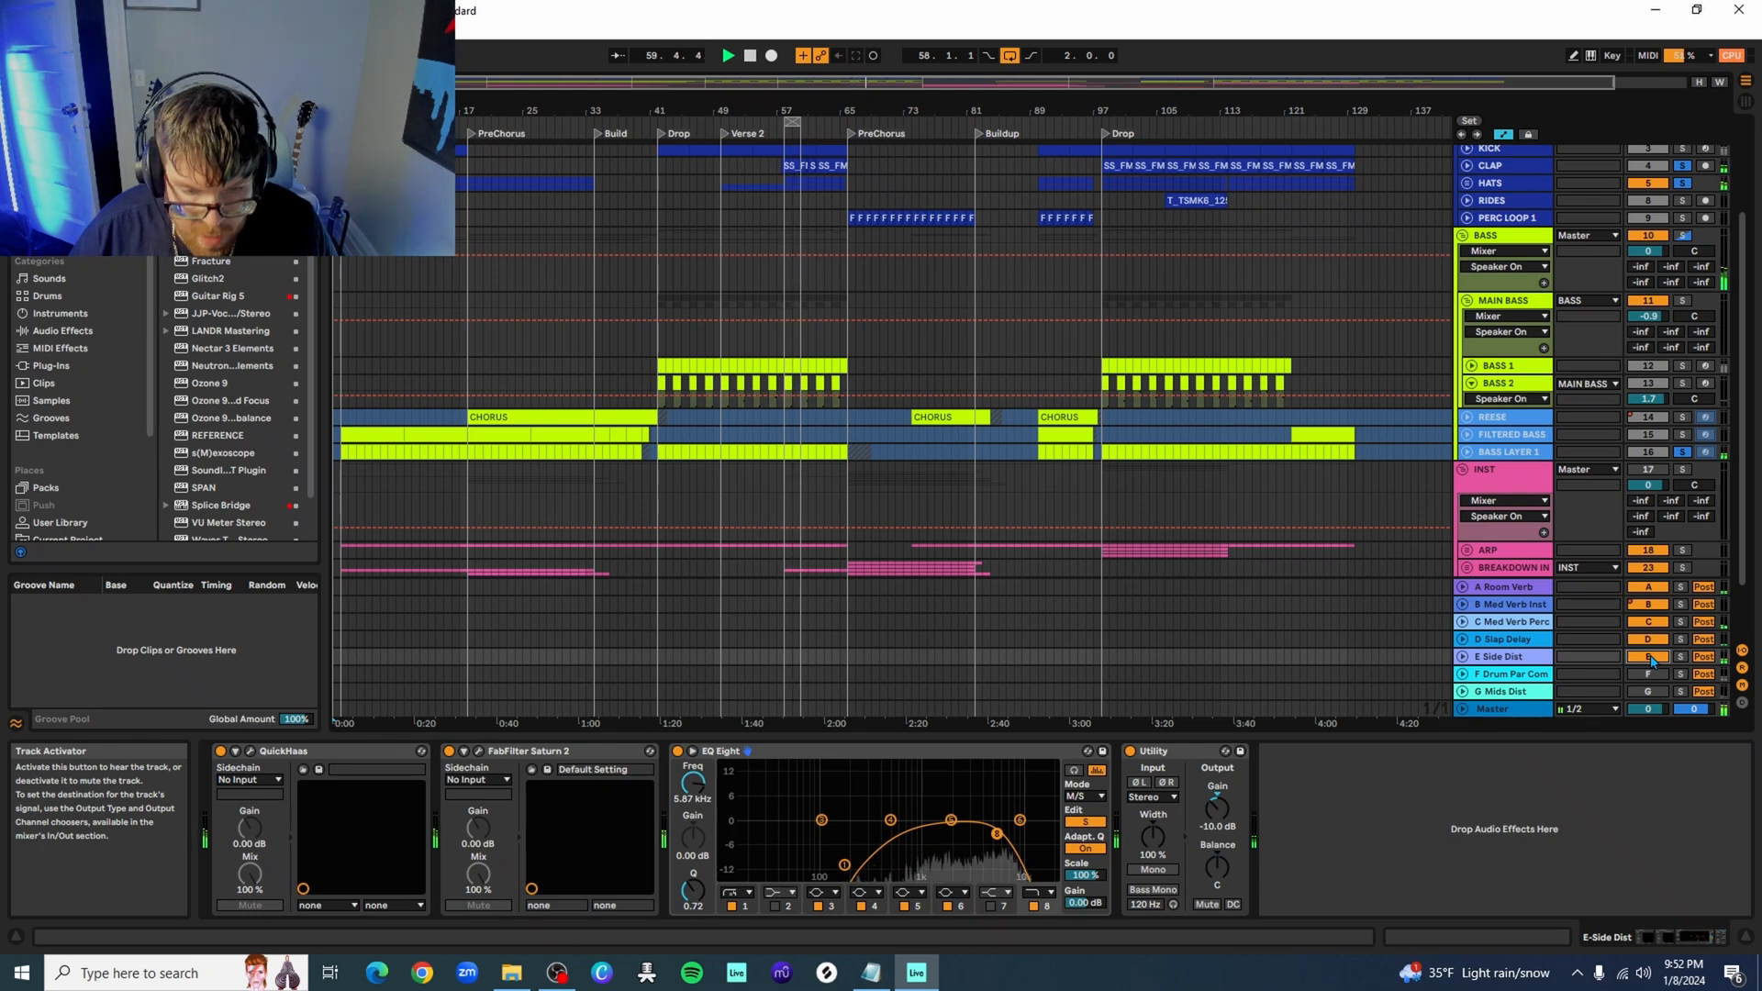
Solo the E Side Dist return to hear it alone in the looped section, then unsolo it
{"action": "left_click", "coordinate": [1682, 658]}
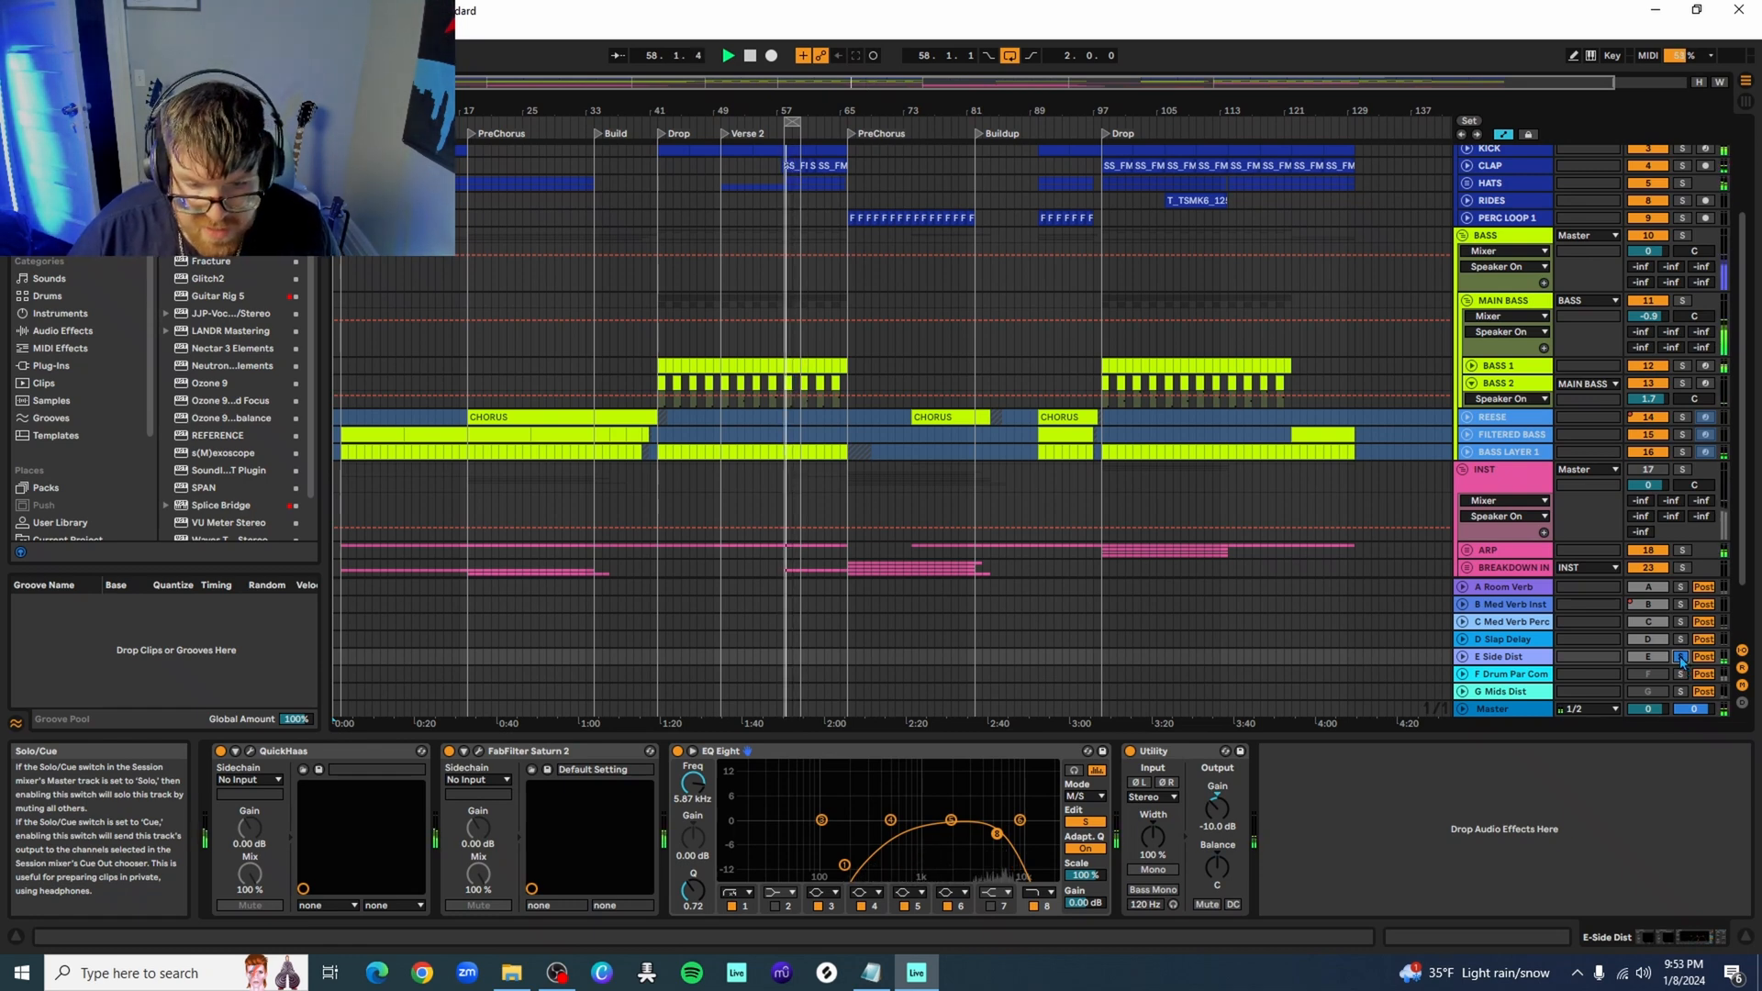
{"action": "left_click", "coordinate": [1681, 657]}
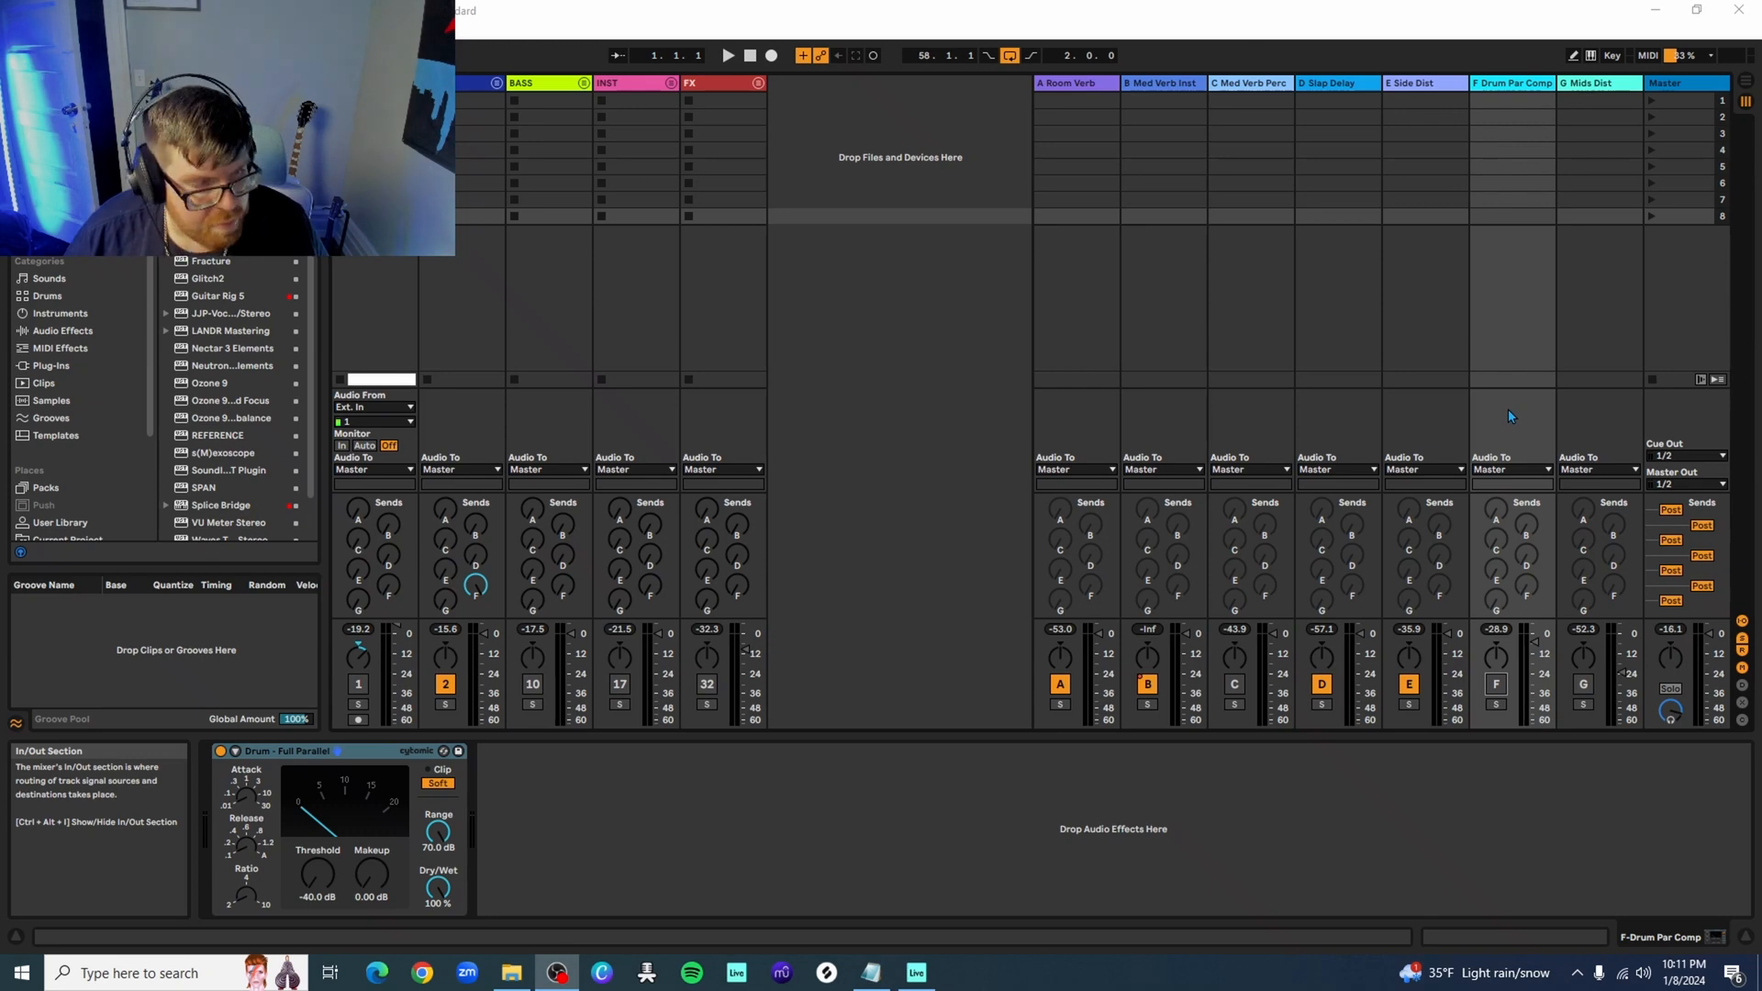
Solo the DRUMS group and play the looped section with the F Drum Par Comp return off
{"action": "left_click", "coordinate": [448, 706]}
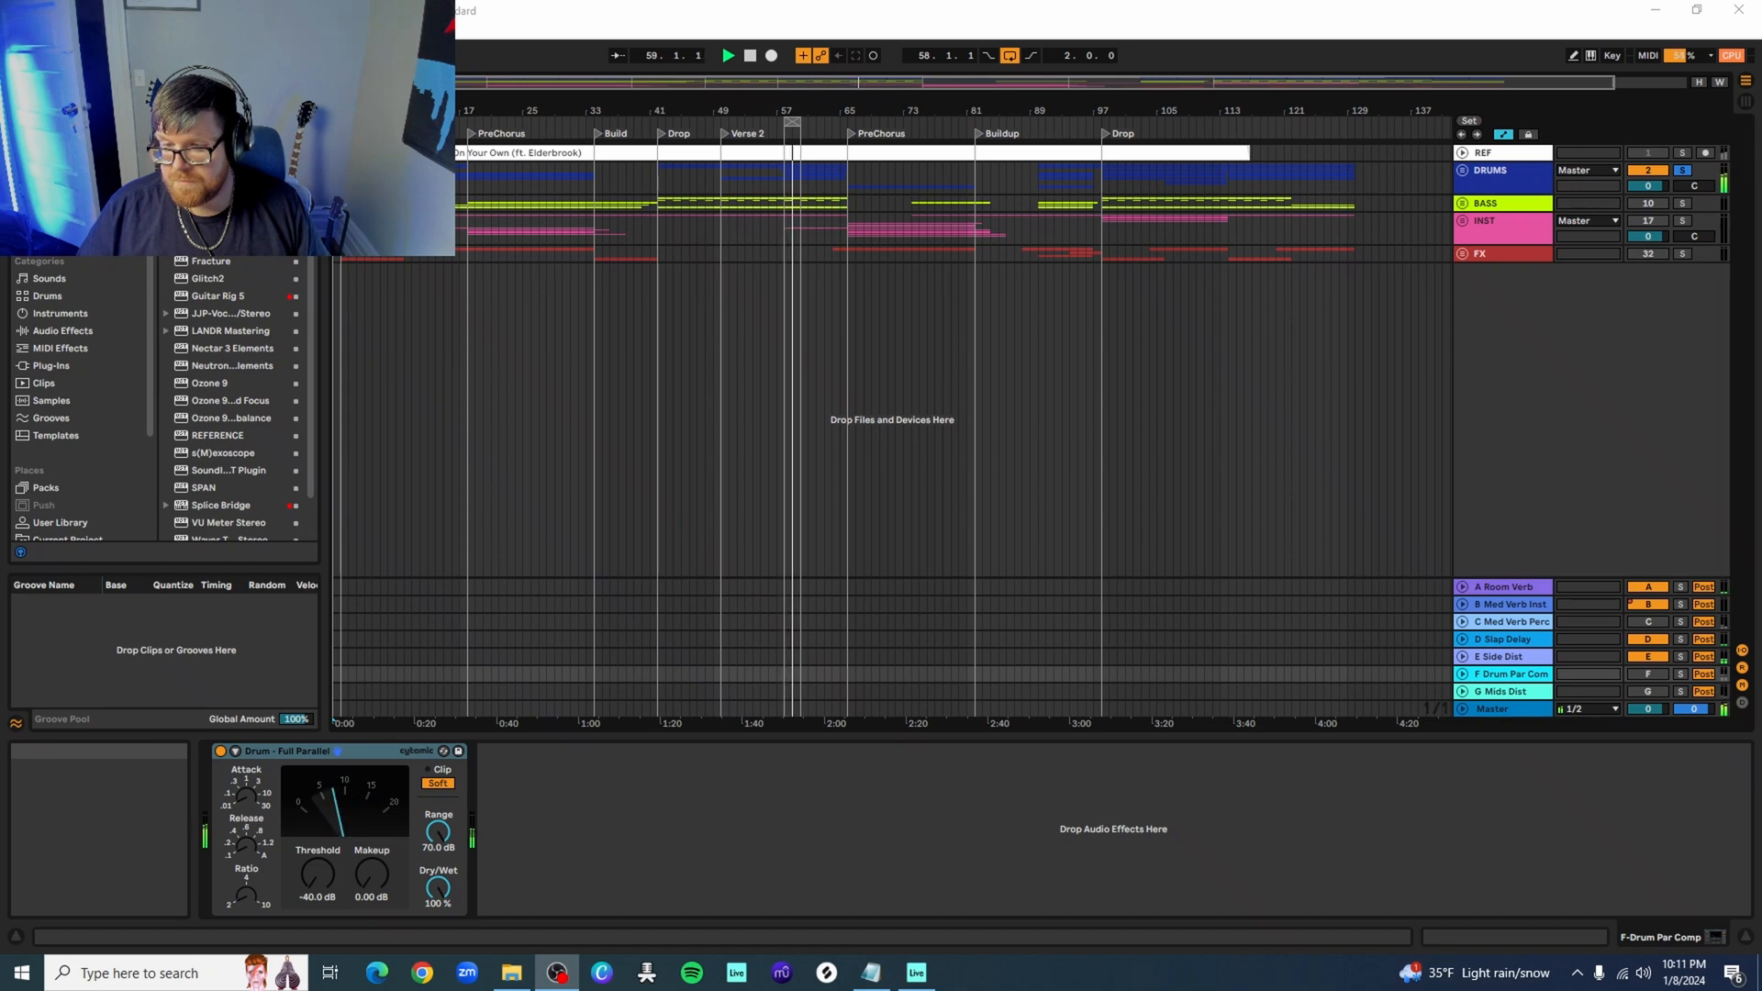
{"action": "key", "text": "space"}
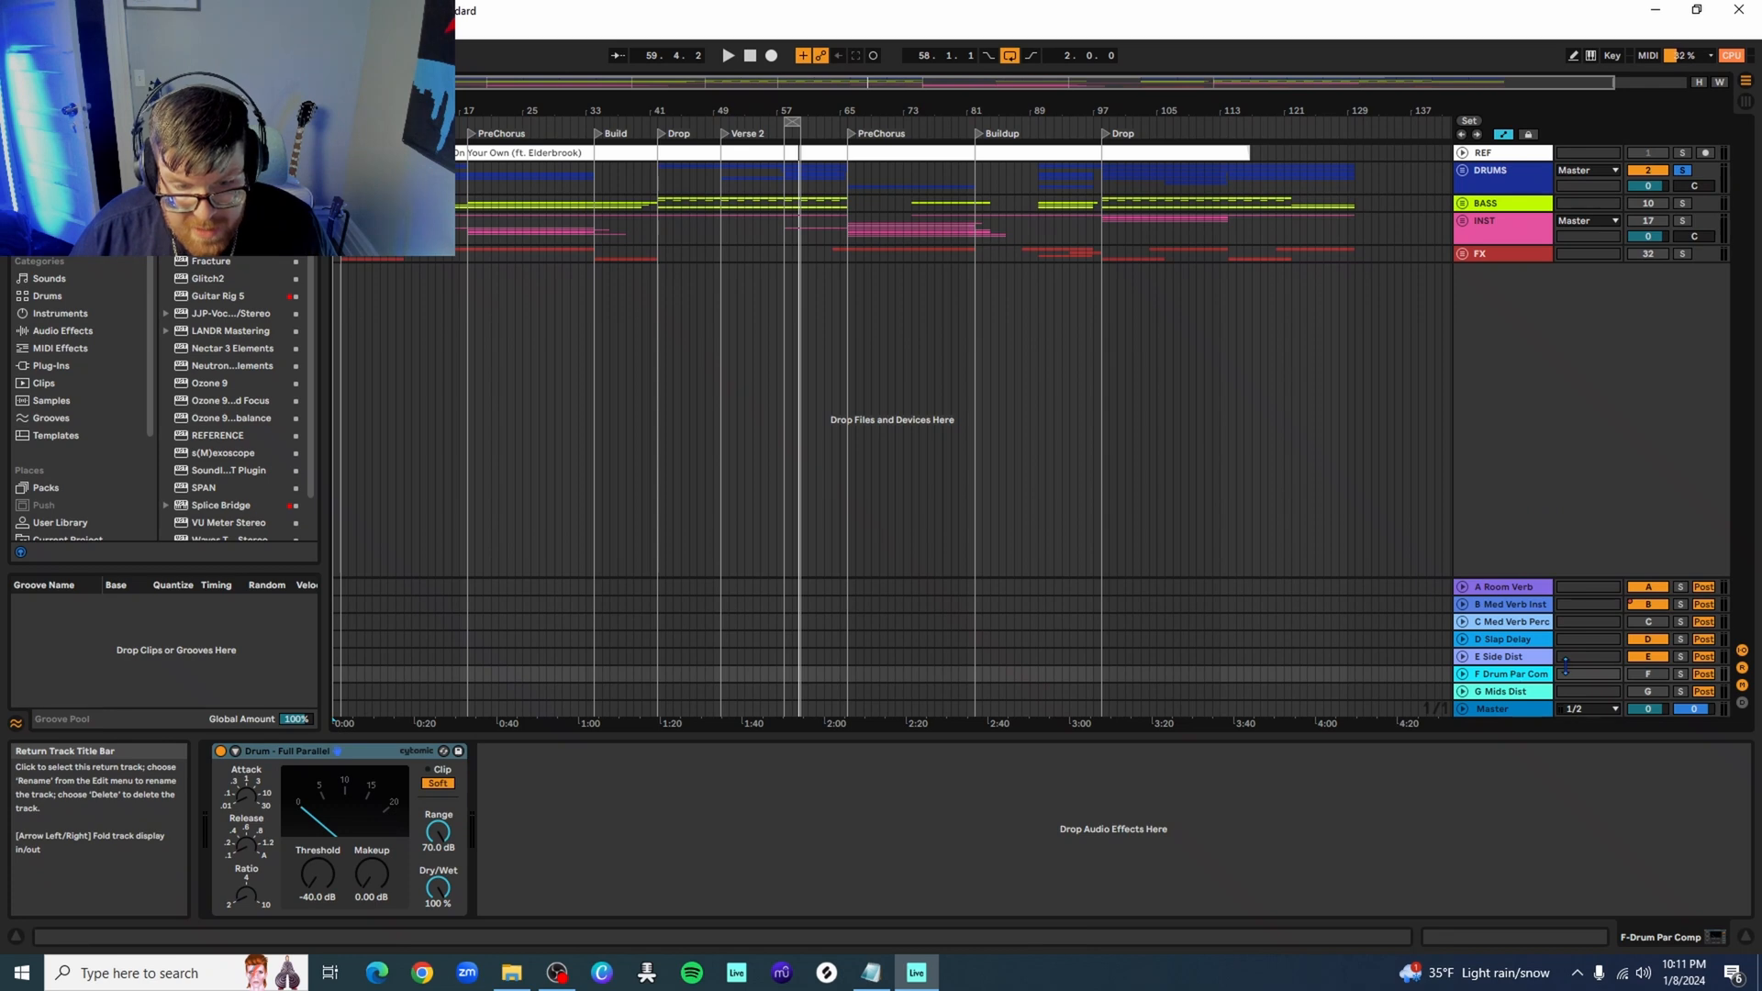
Solo the F Drum Par Comp return, play the section from bar 58, then stop playback and unsolo the return
{"action": "left_click", "coordinate": [1681, 674]}
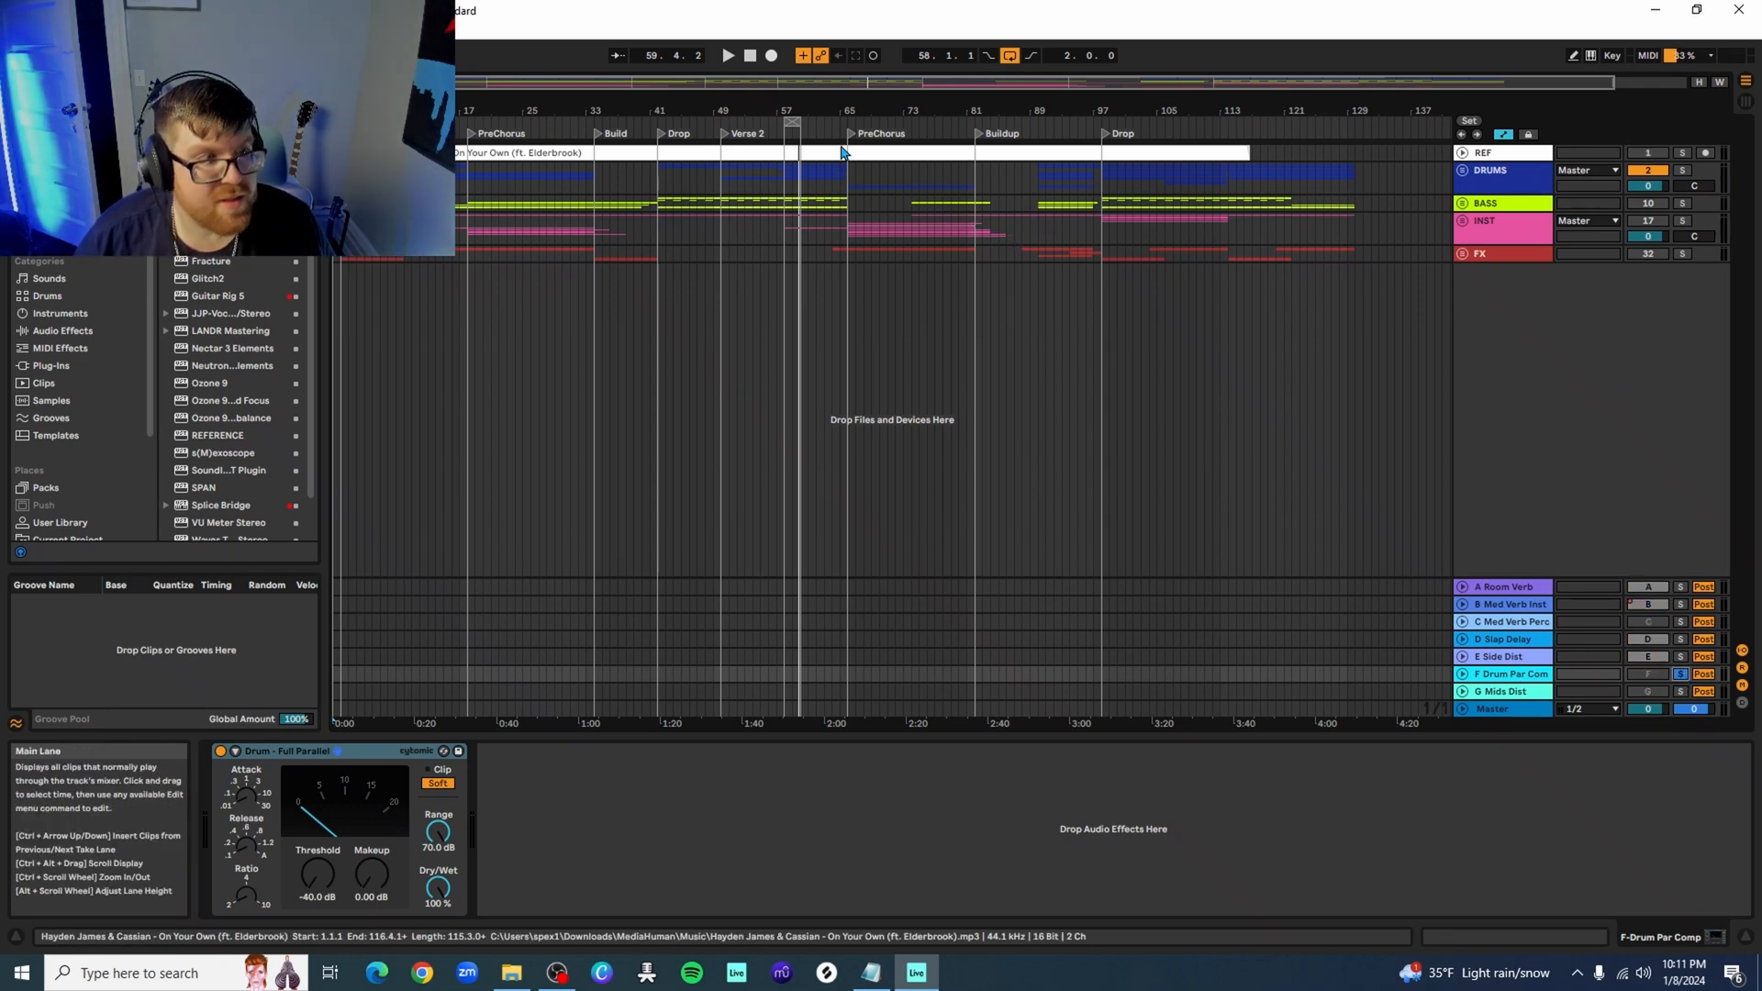
{"action": "left_click", "coordinate": [786, 131]}
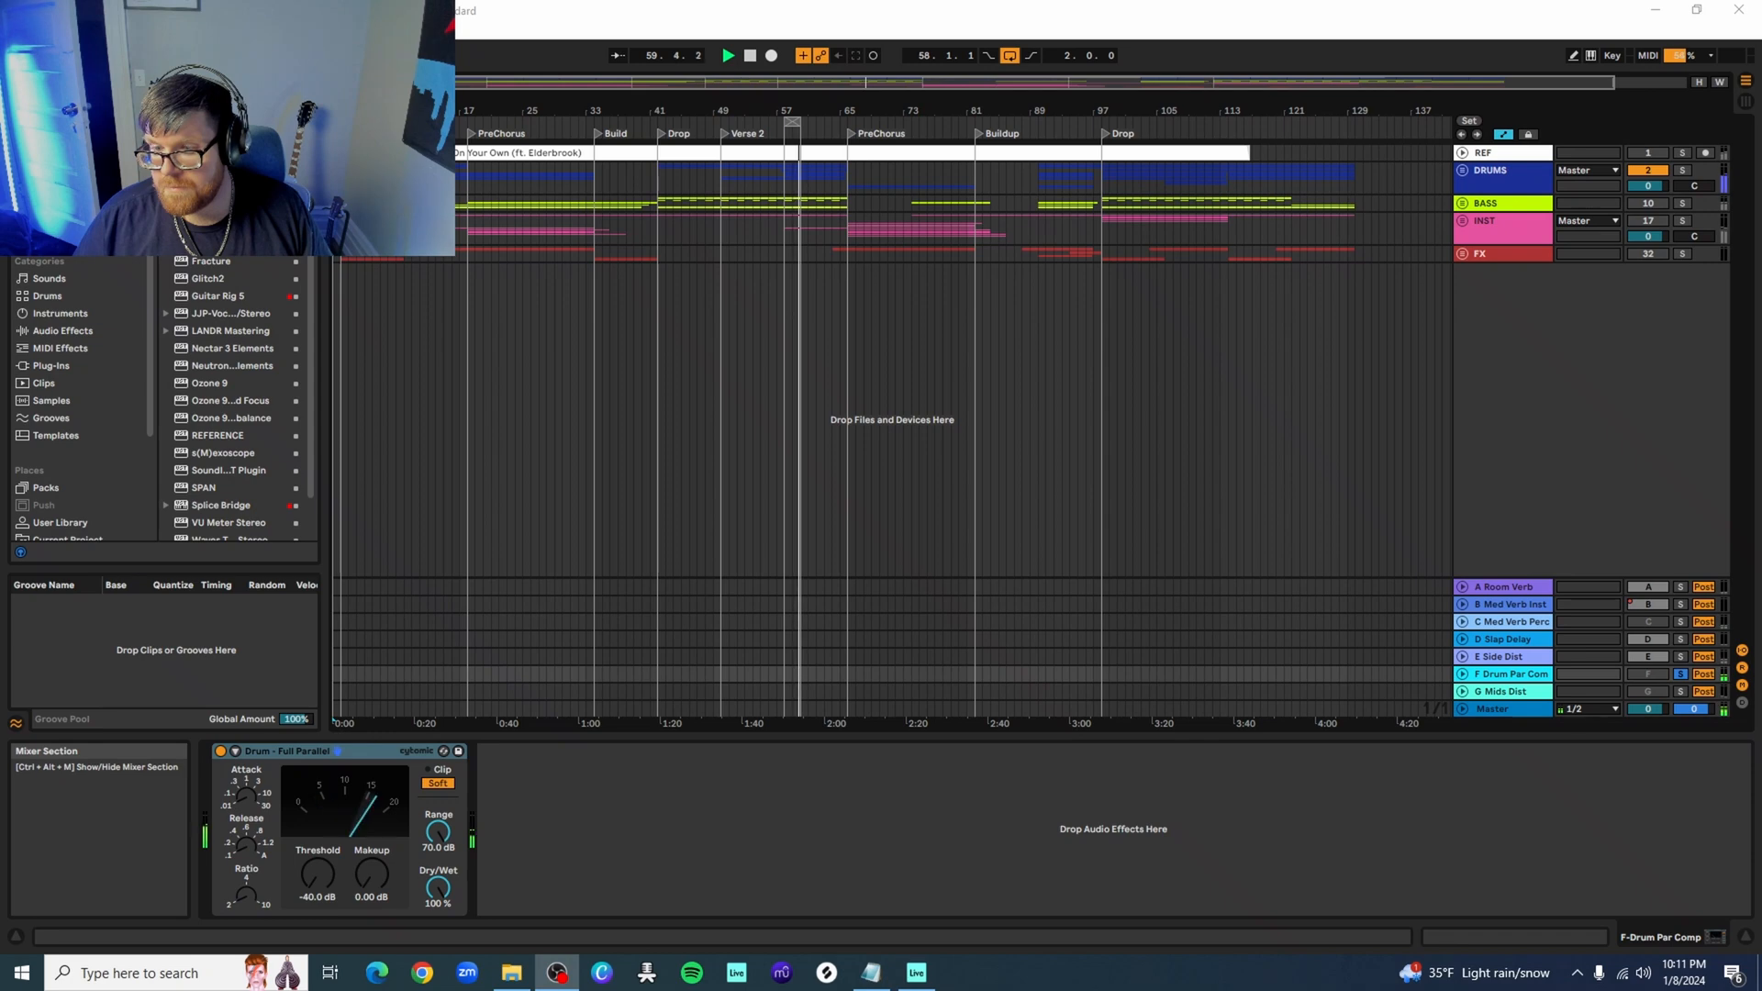
{"action": "key", "text": "space"}
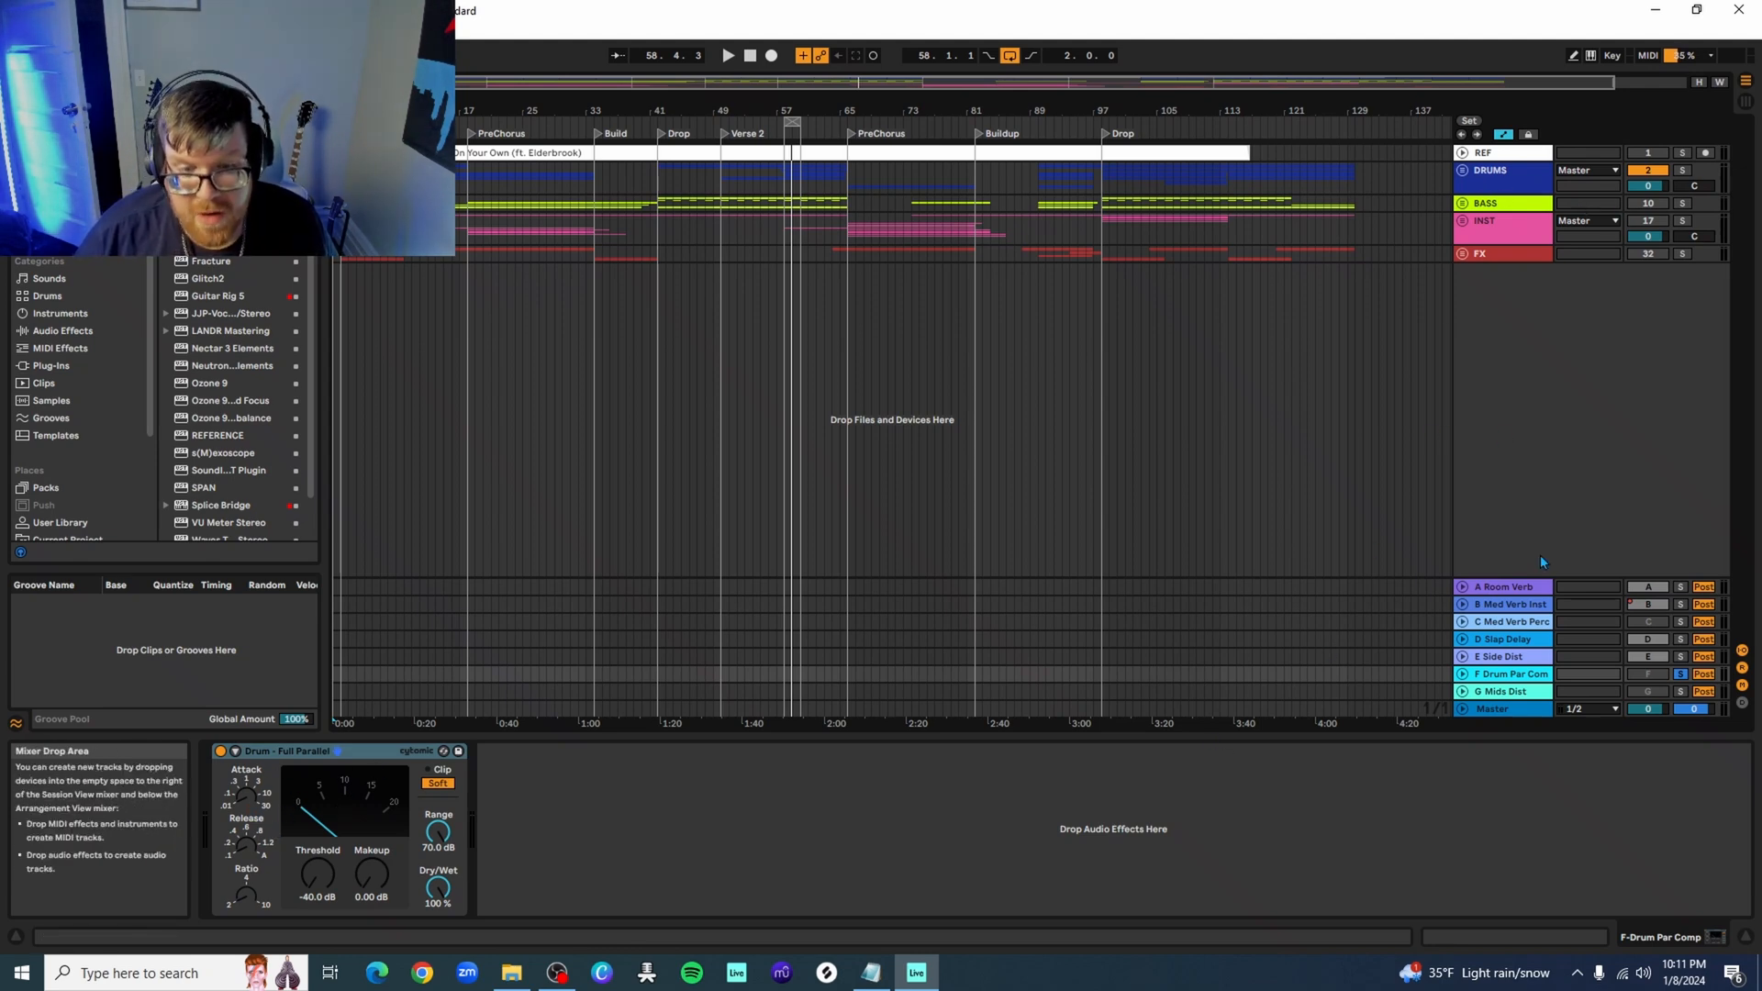
{"action": "left_click", "coordinate": [1680, 675]}
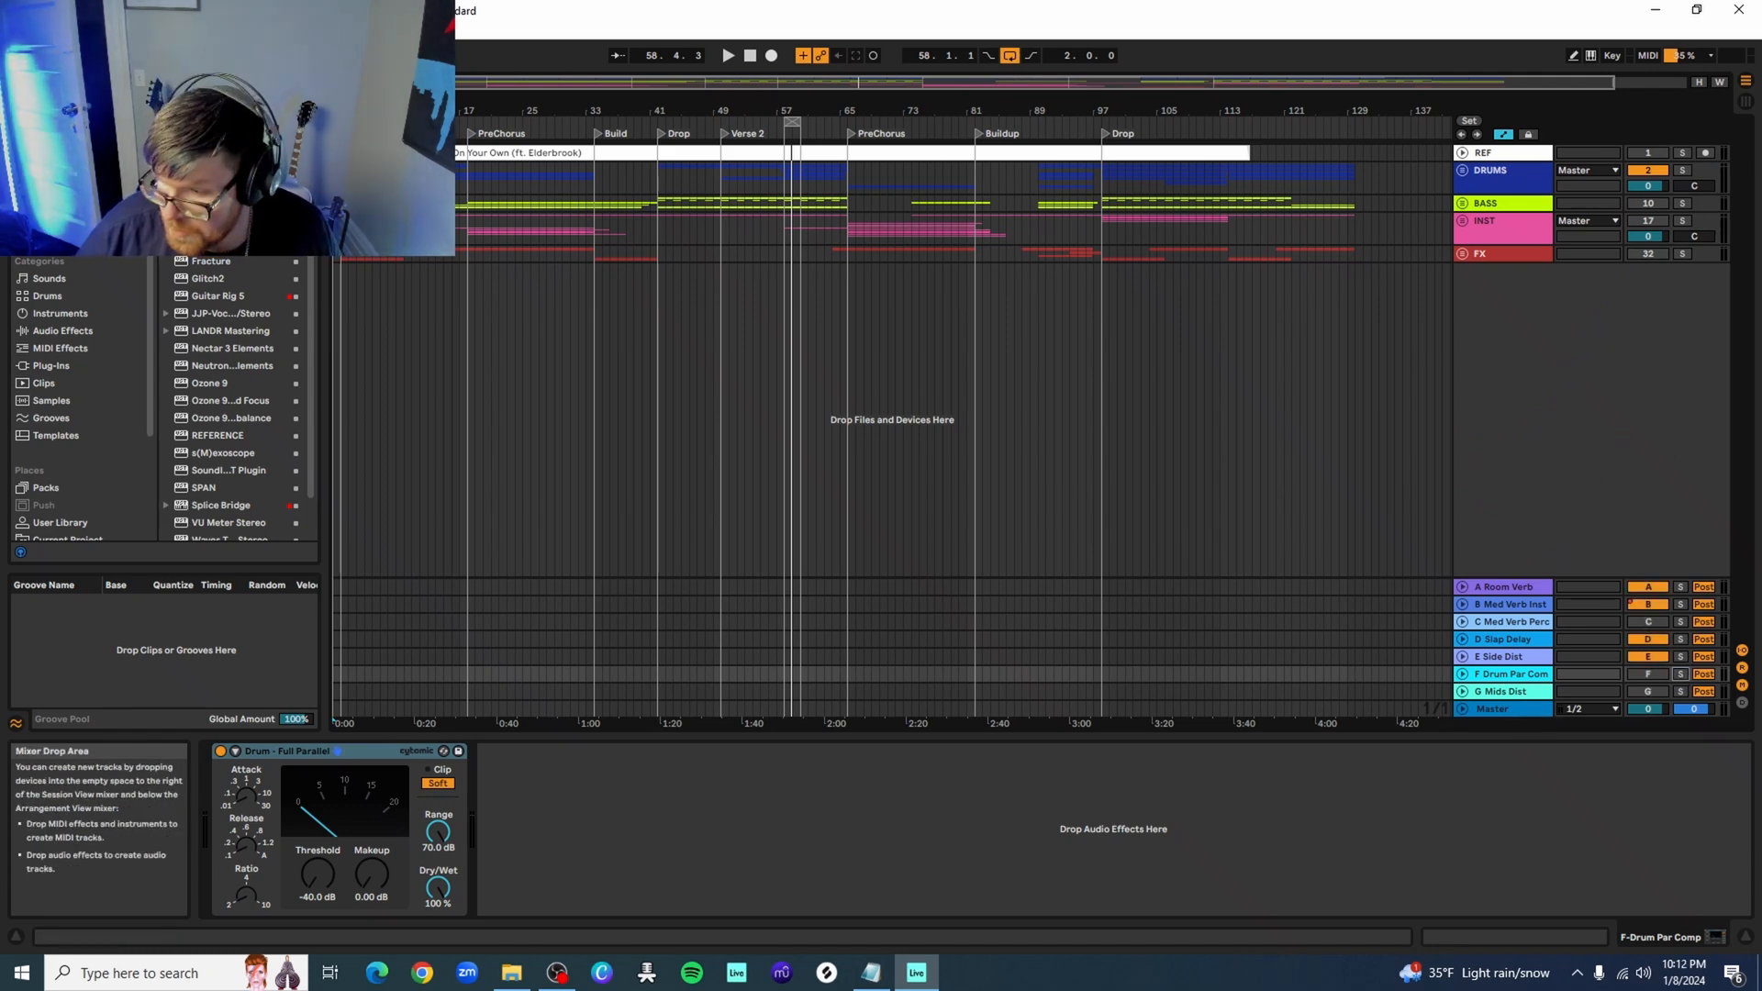
Play the looped section and toggle the F Drum Par Comp return to compare, leaving it enabled
{"action": "key", "text": "space"}
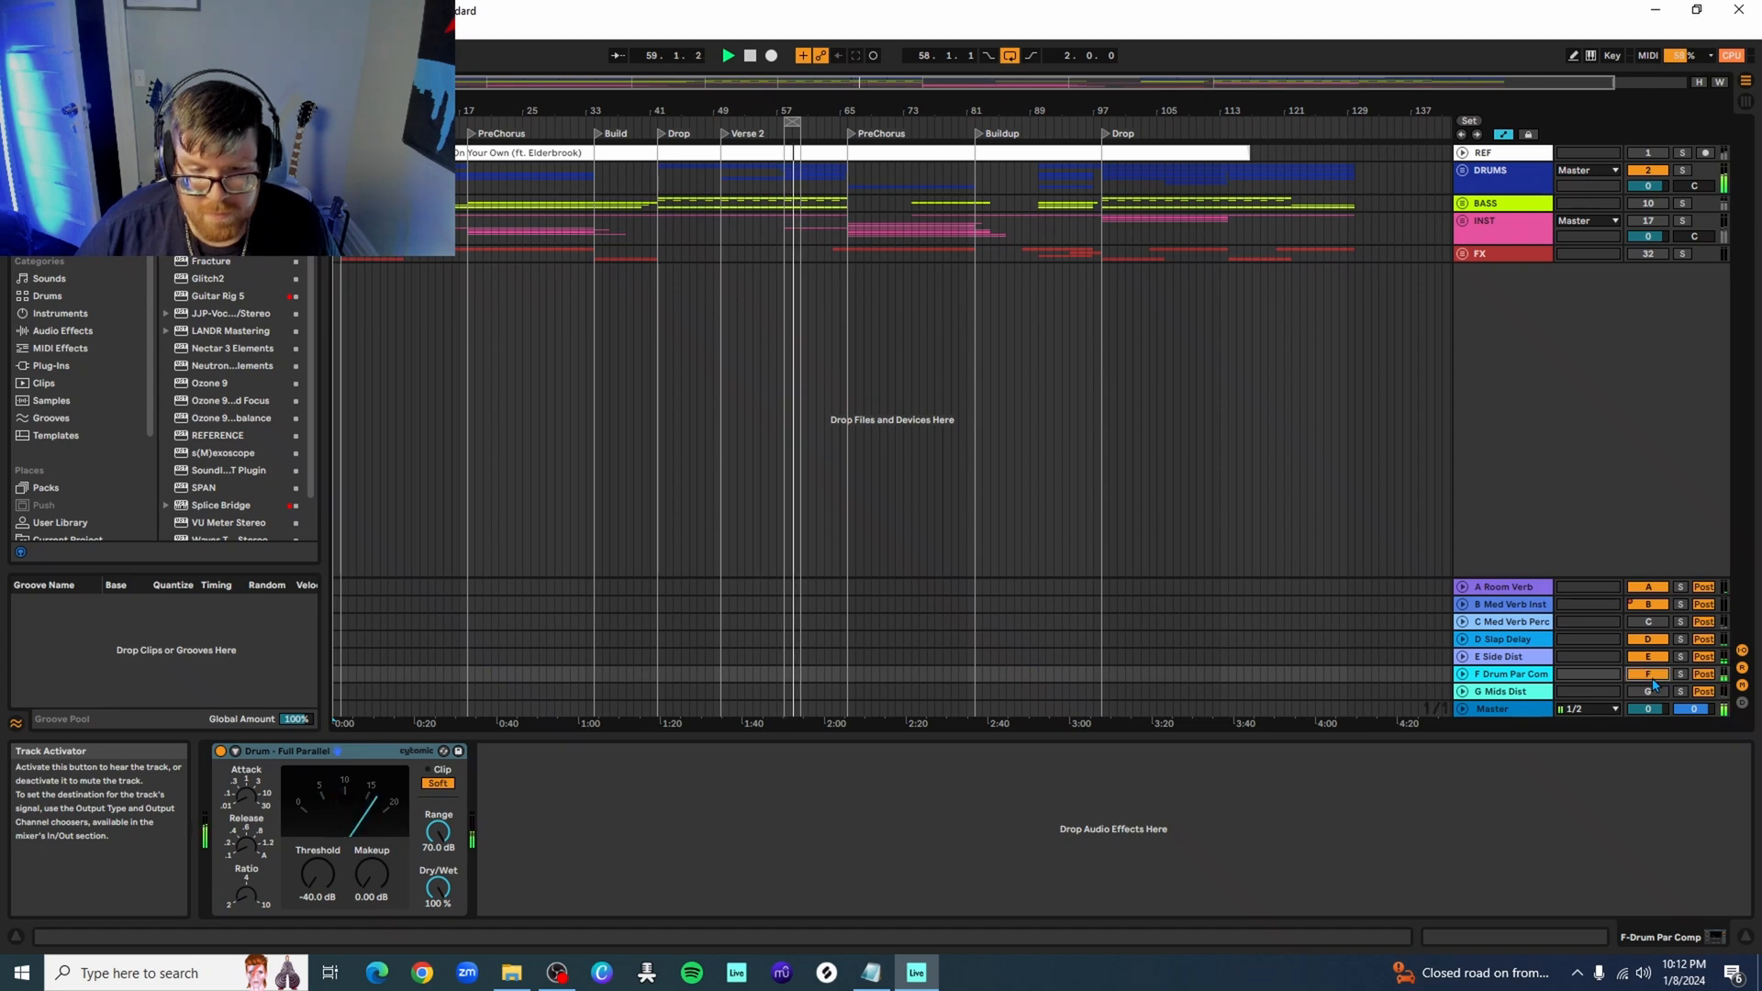
{"action": "left_click", "coordinate": [1650, 676]}
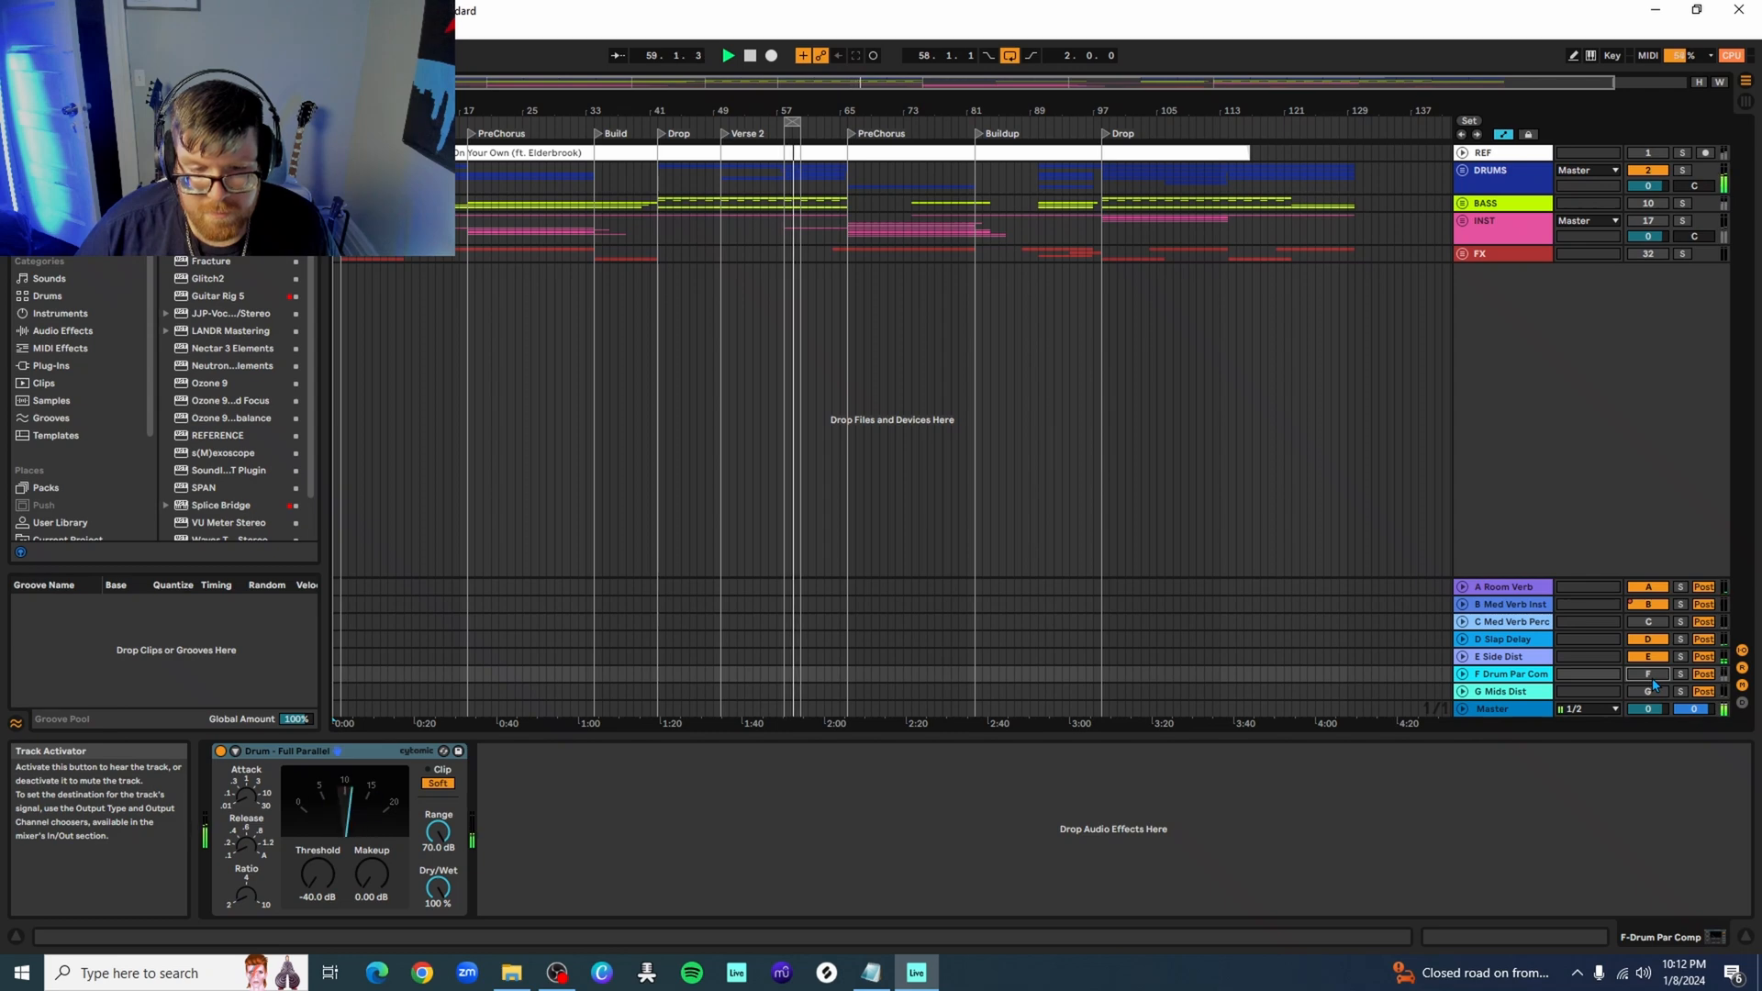
{"action": "left_click", "coordinate": [1649, 675]}
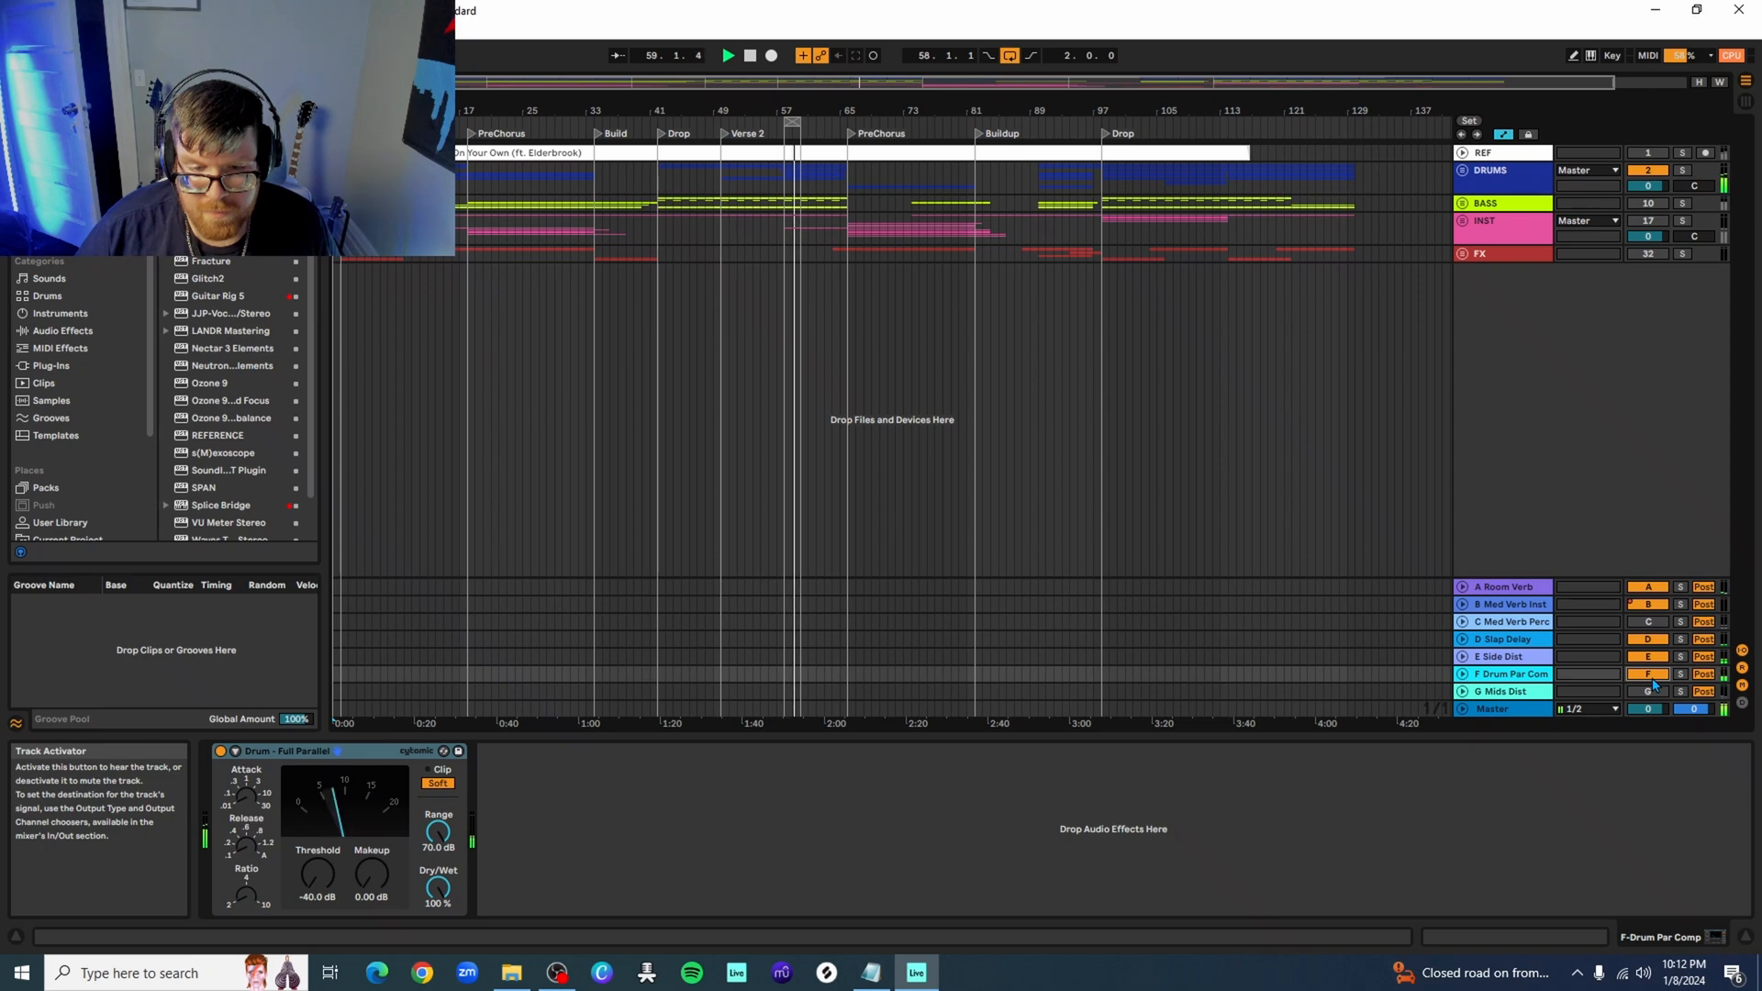
Stop the drum loop, solo the G Mids Dist return, and play it from the last Drop before stopping again
{"action": "key", "text": "space"}
{"action": "key", "text": "alt+Tab"}
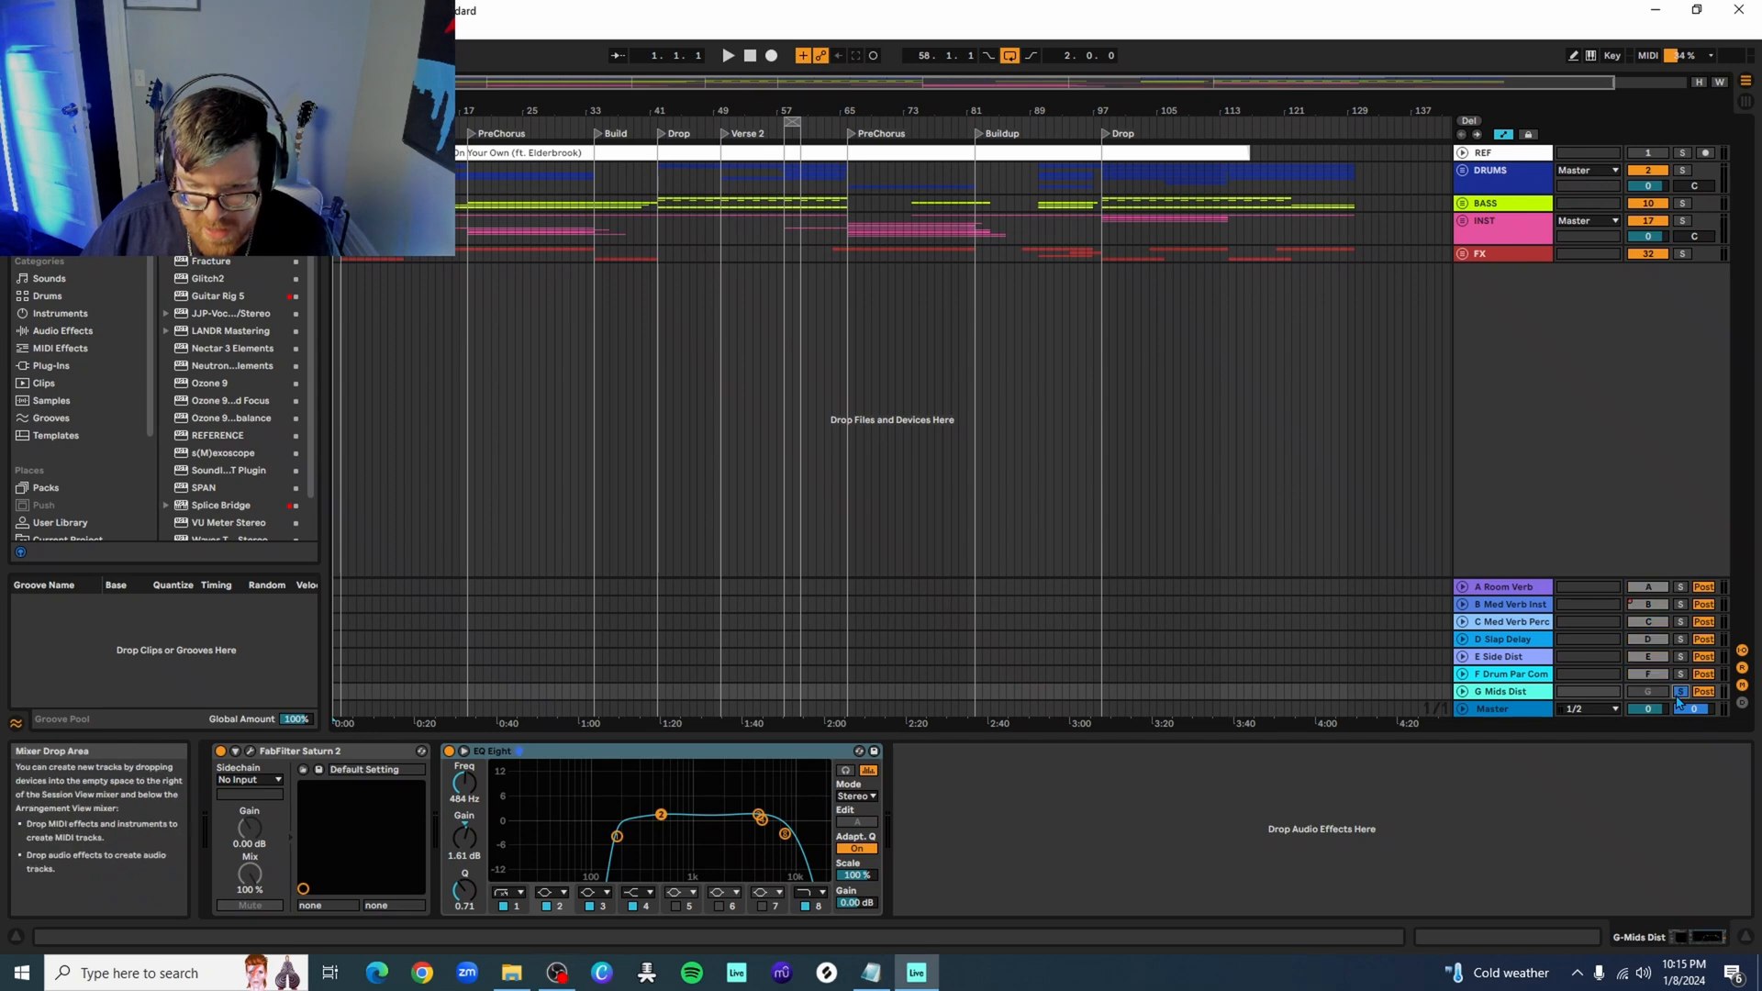
{"action": "left_click", "coordinate": [1681, 693]}
{"action": "left_click", "coordinate": [1109, 127]}
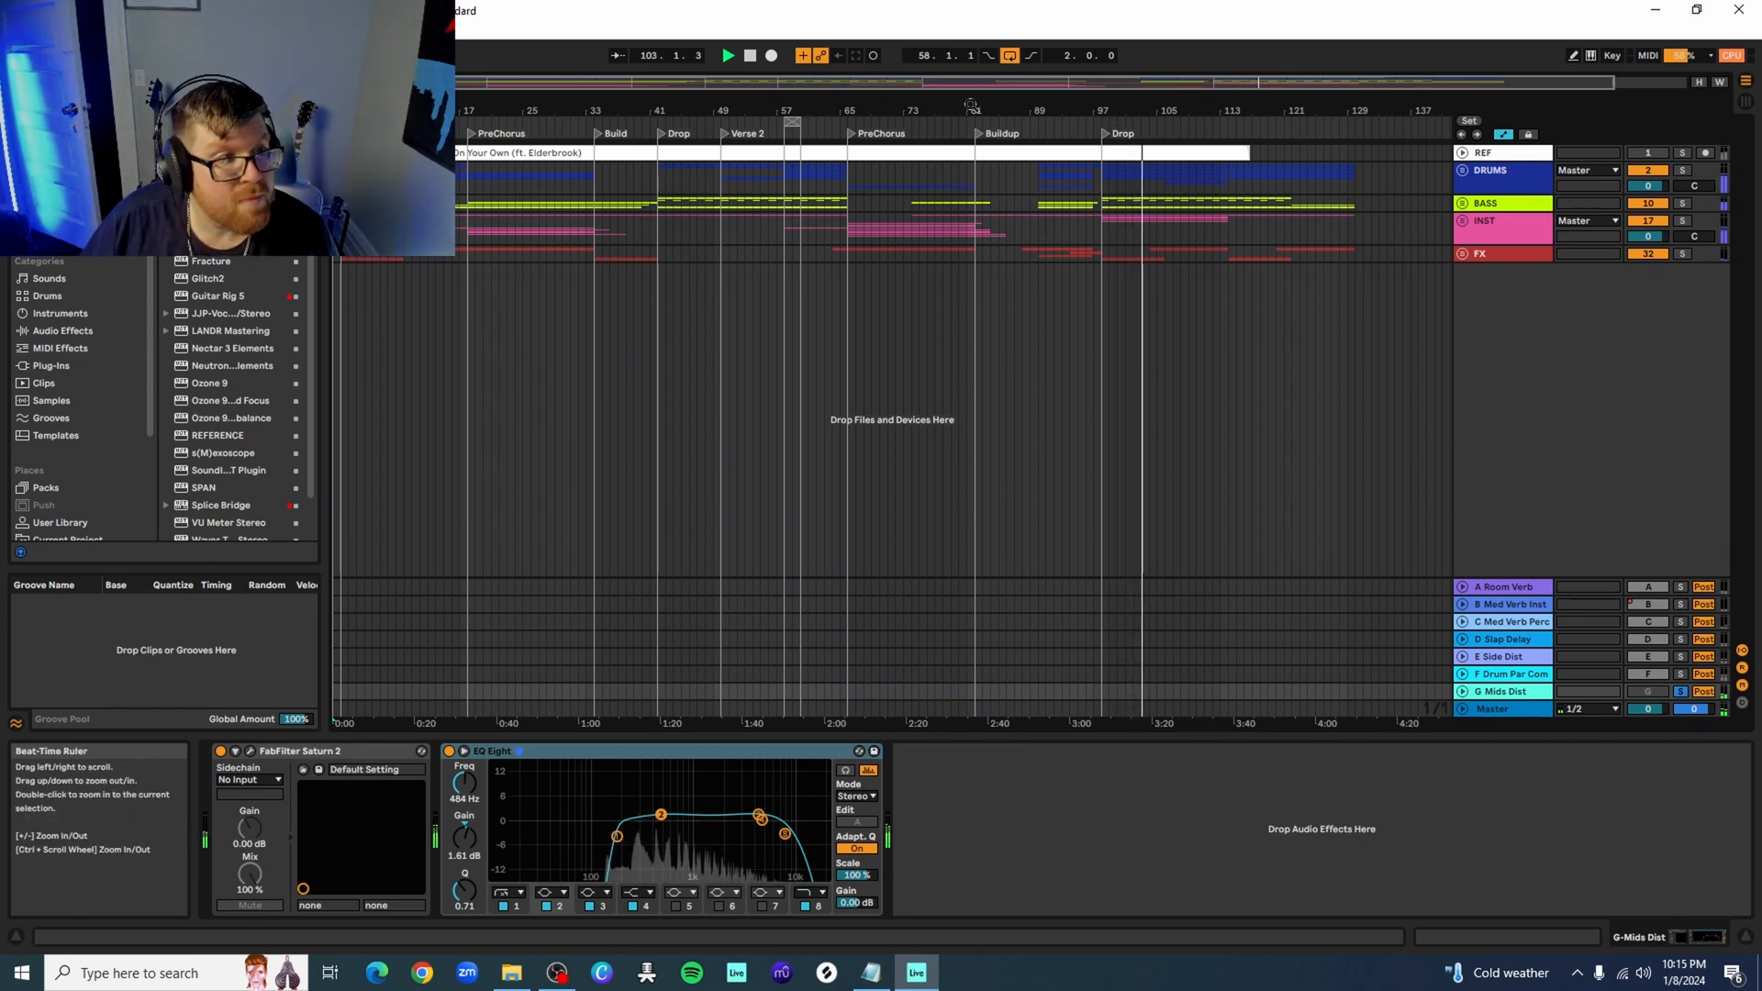
{"action": "key", "text": "space"}
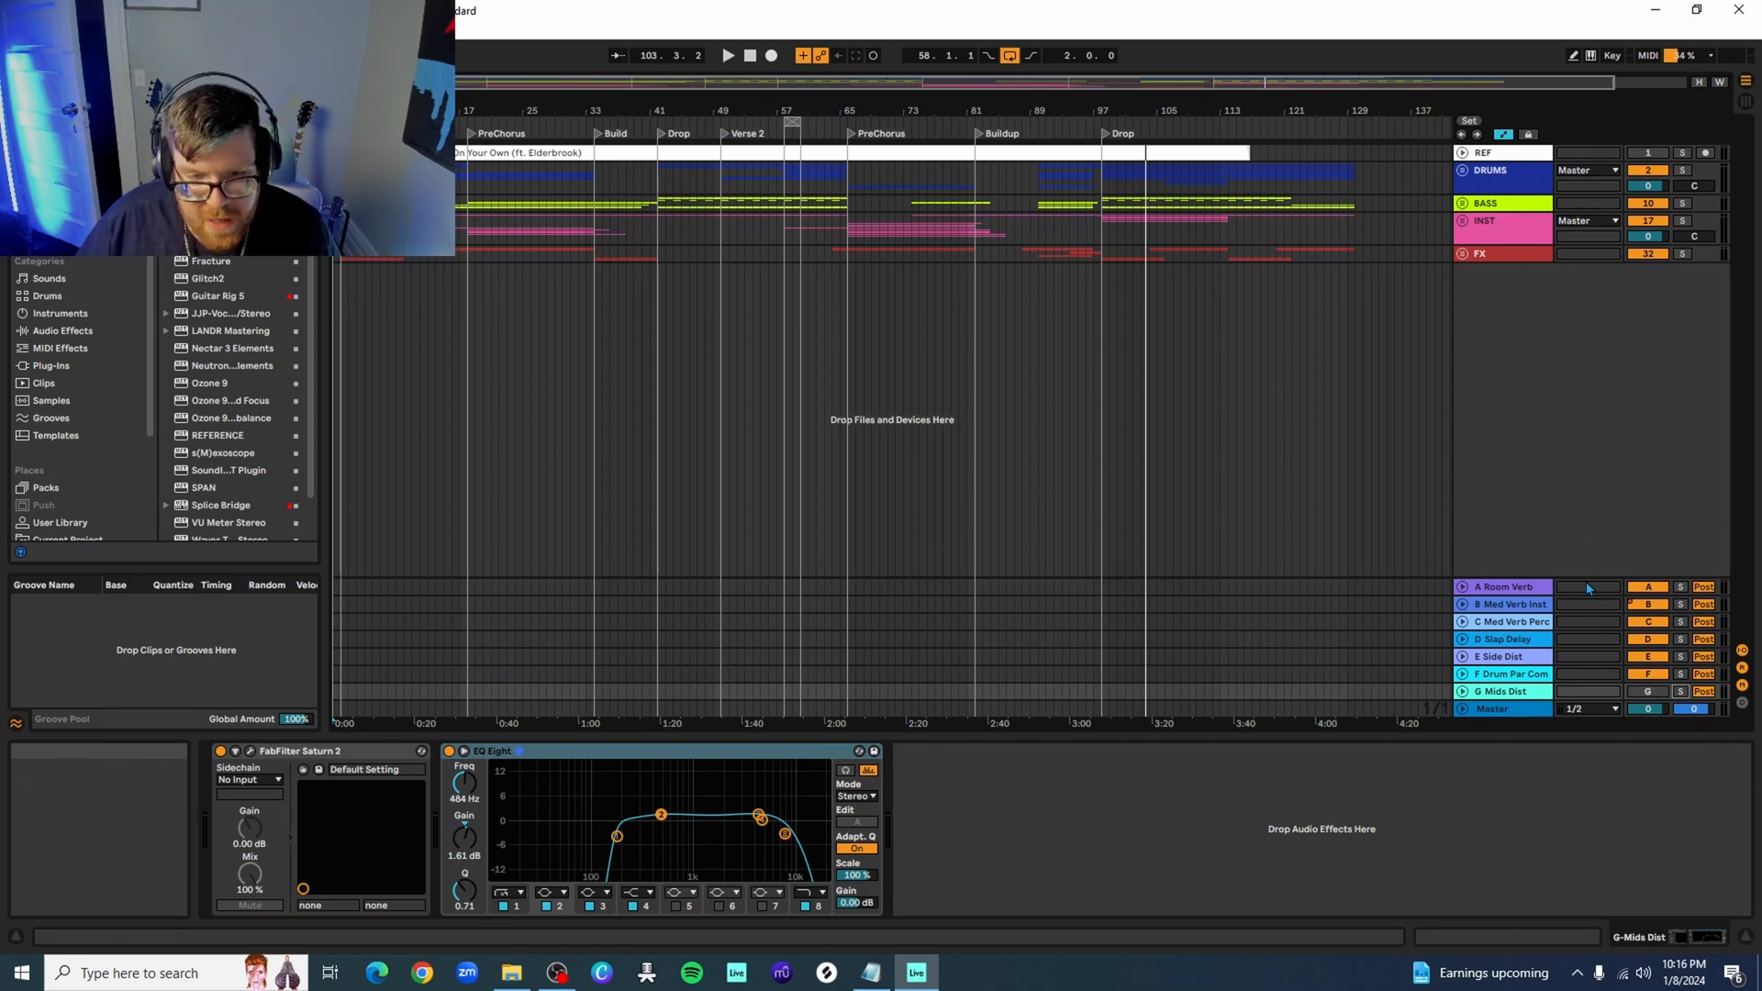
Play the last Drop with all returns off, stop playback, and activate returns A through G
{"action": "double_click", "coordinate": [1106, 138]}
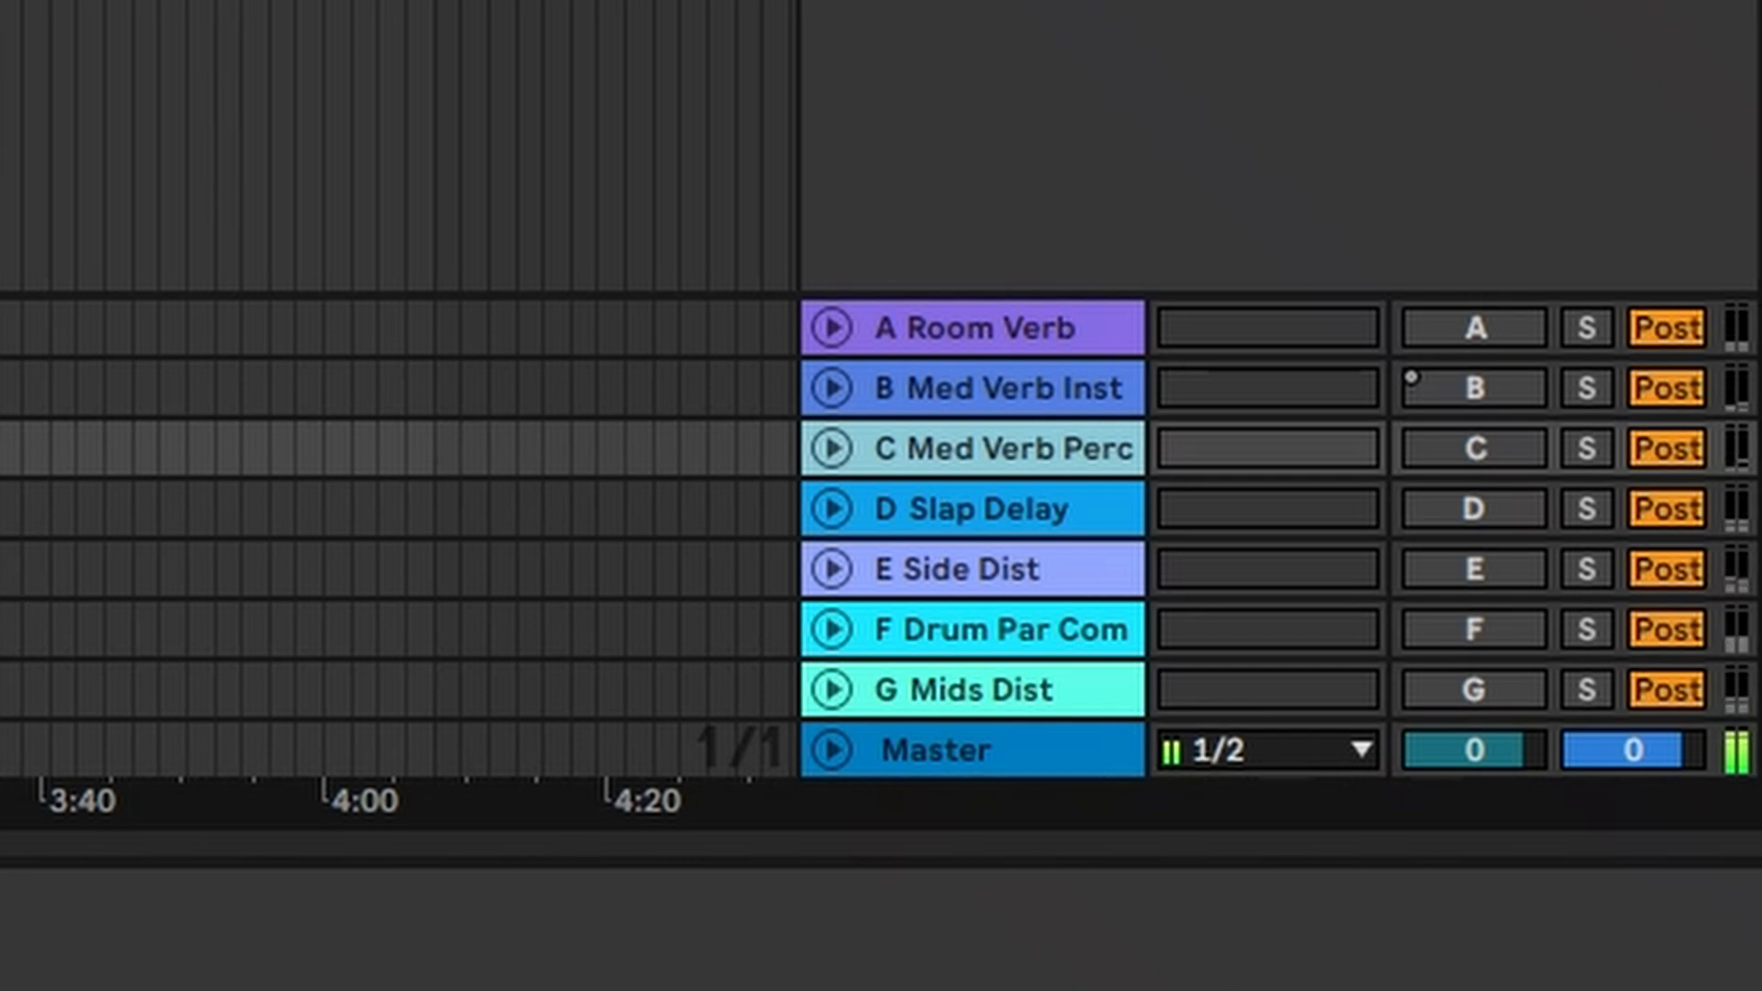
{"action": "key", "text": "space"}
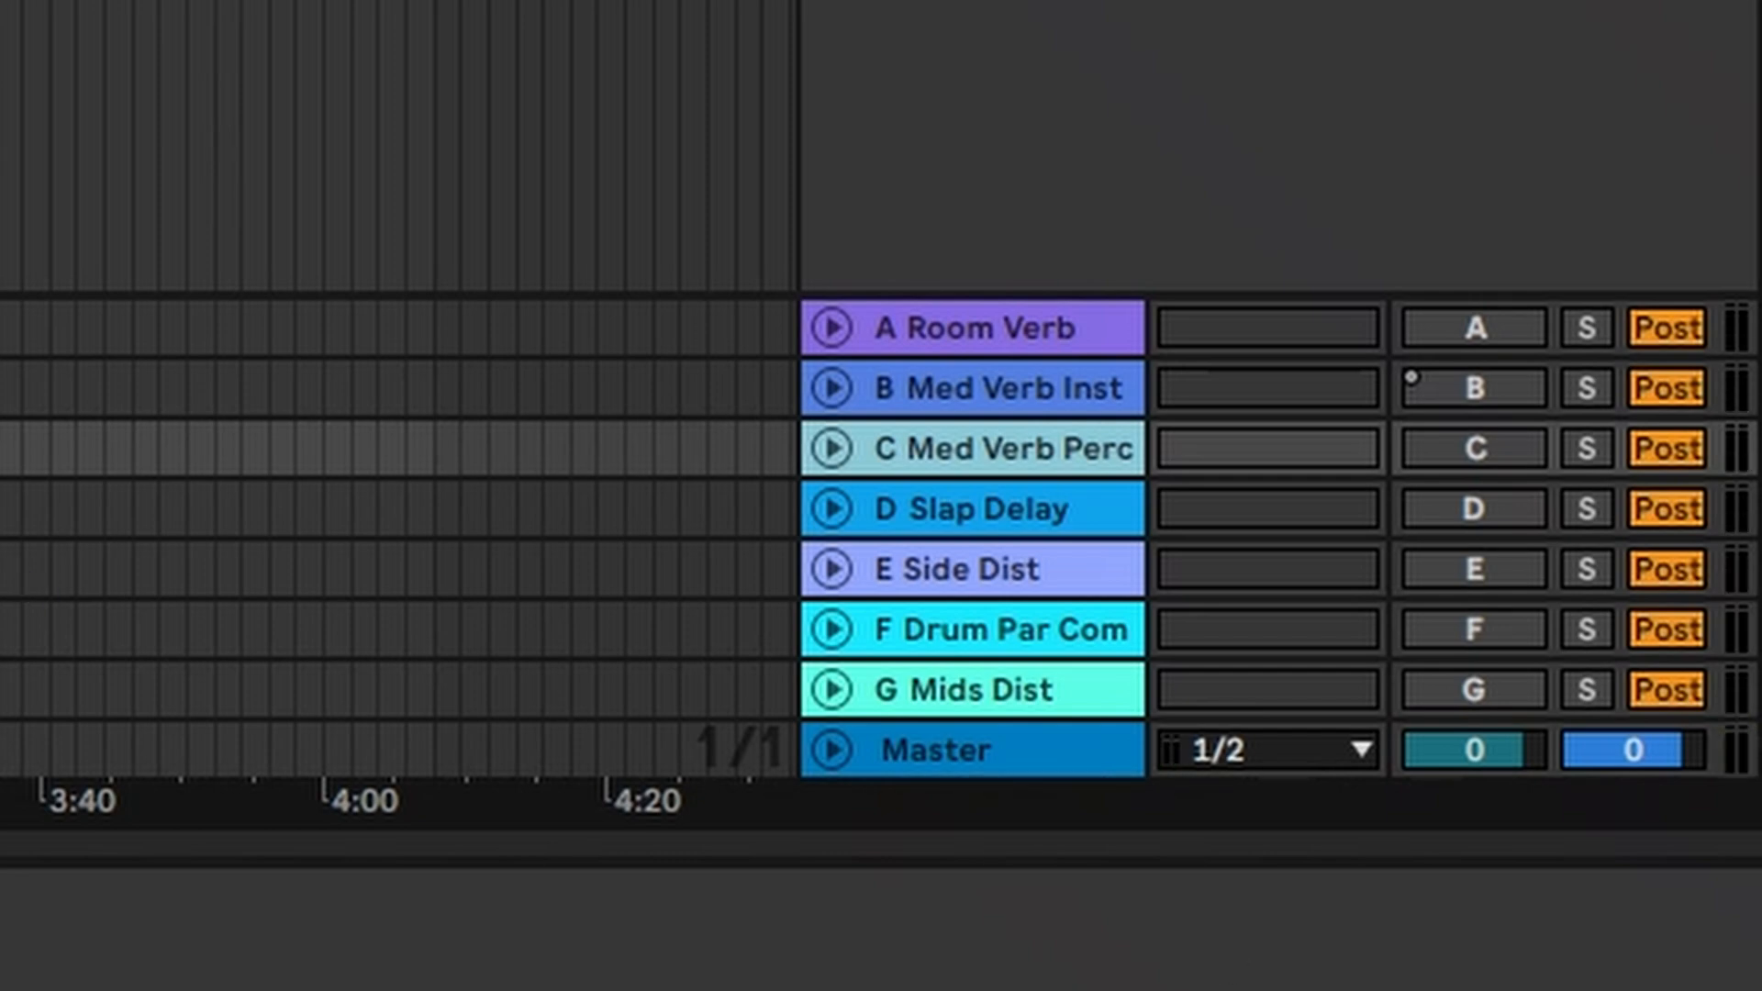
{"action": "left_click", "coordinate": [1476, 336]}
{"action": "left_click", "coordinate": [1473, 385]}
{"action": "left_click", "coordinate": [1485, 450]}
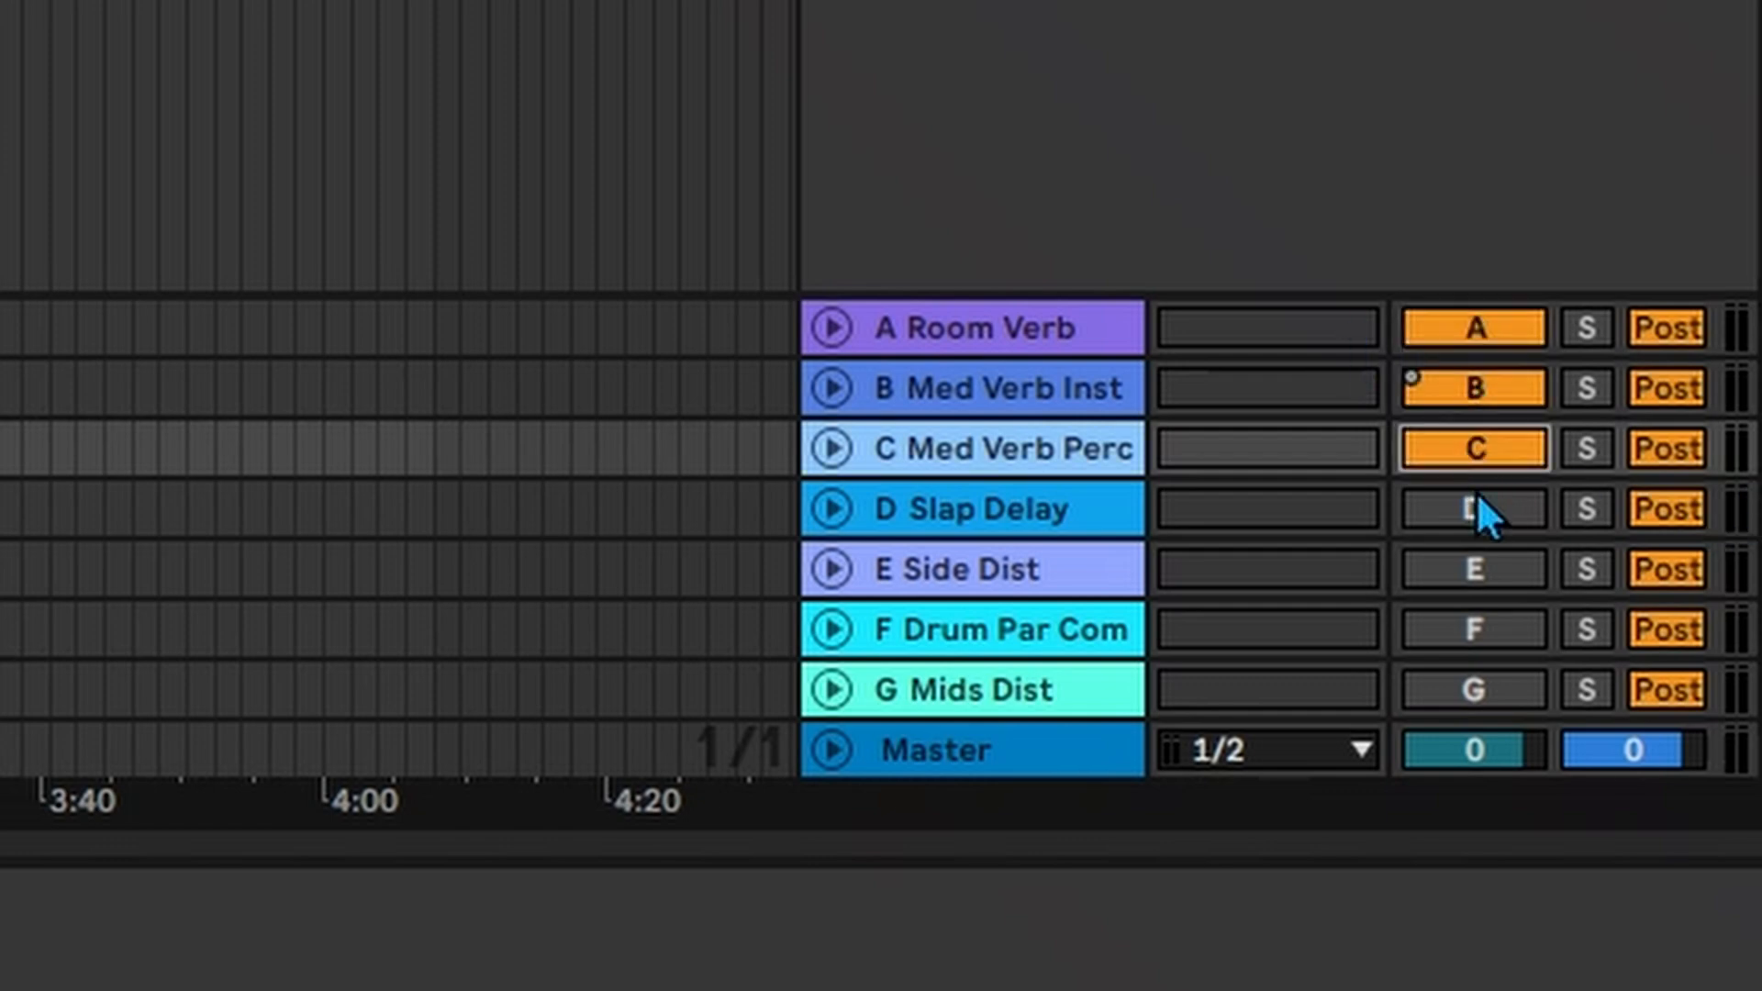
{"action": "left_click", "coordinate": [1480, 508]}
{"action": "left_click", "coordinate": [1483, 569]}
{"action": "left_click", "coordinate": [1485, 630]}
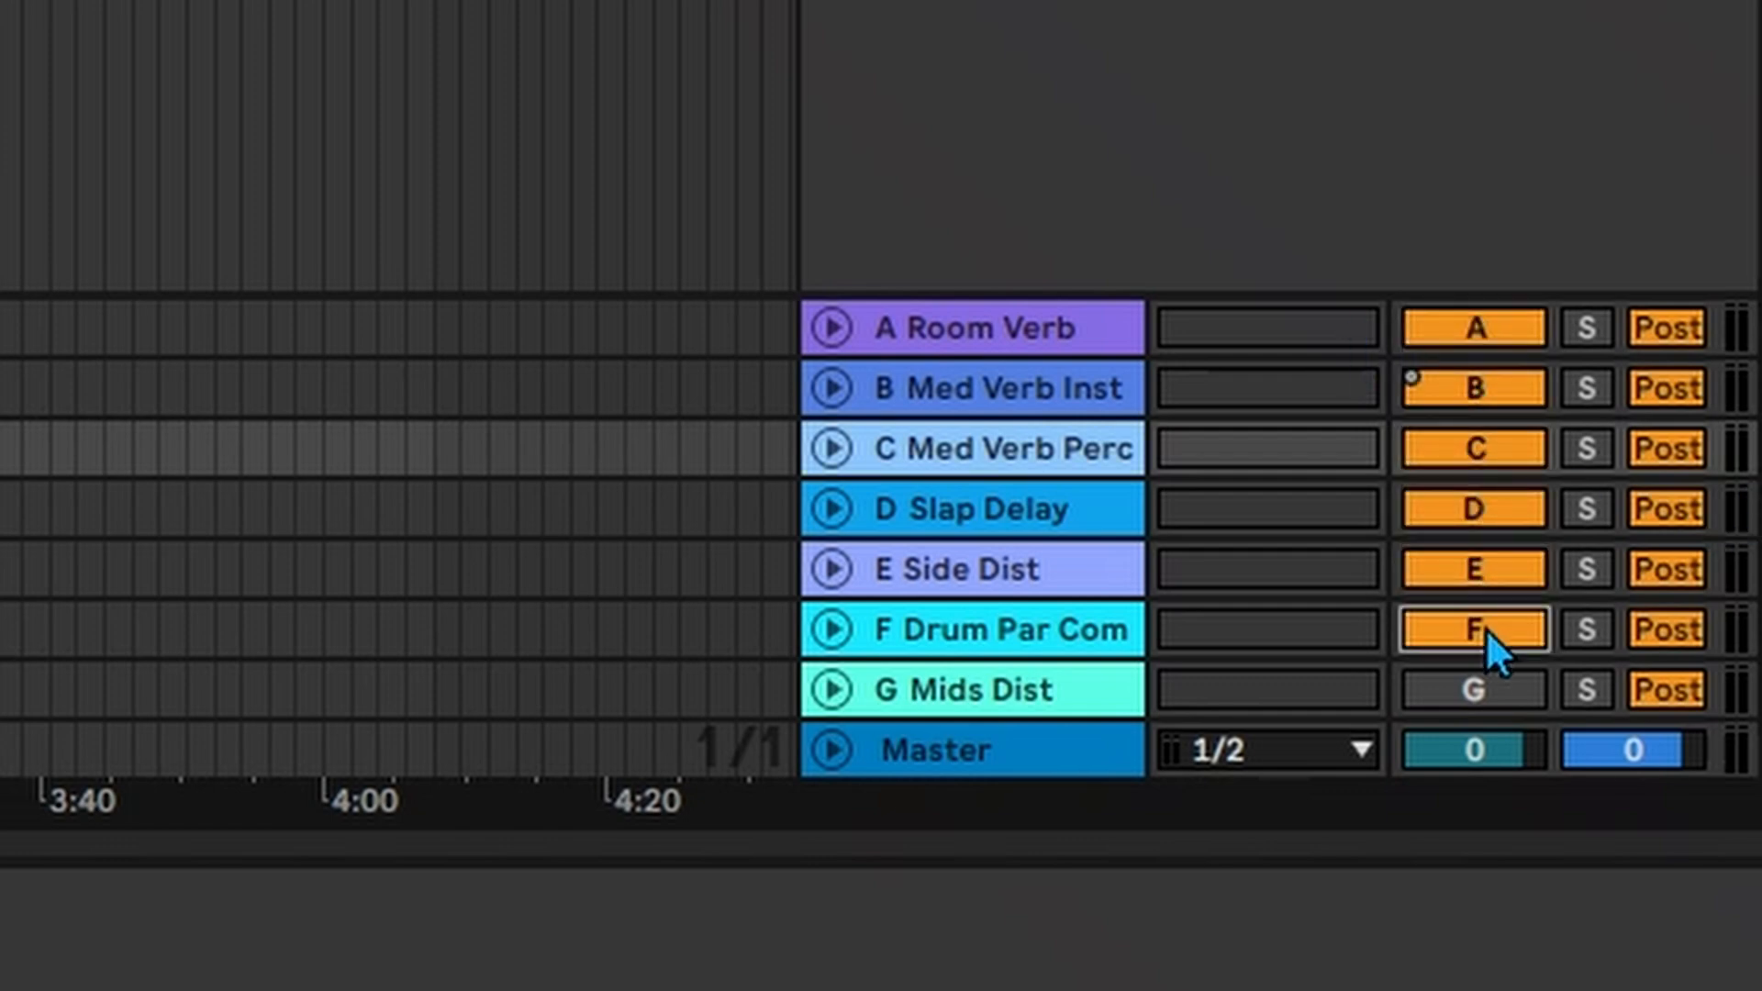
{"action": "left_click", "coordinate": [1478, 690]}
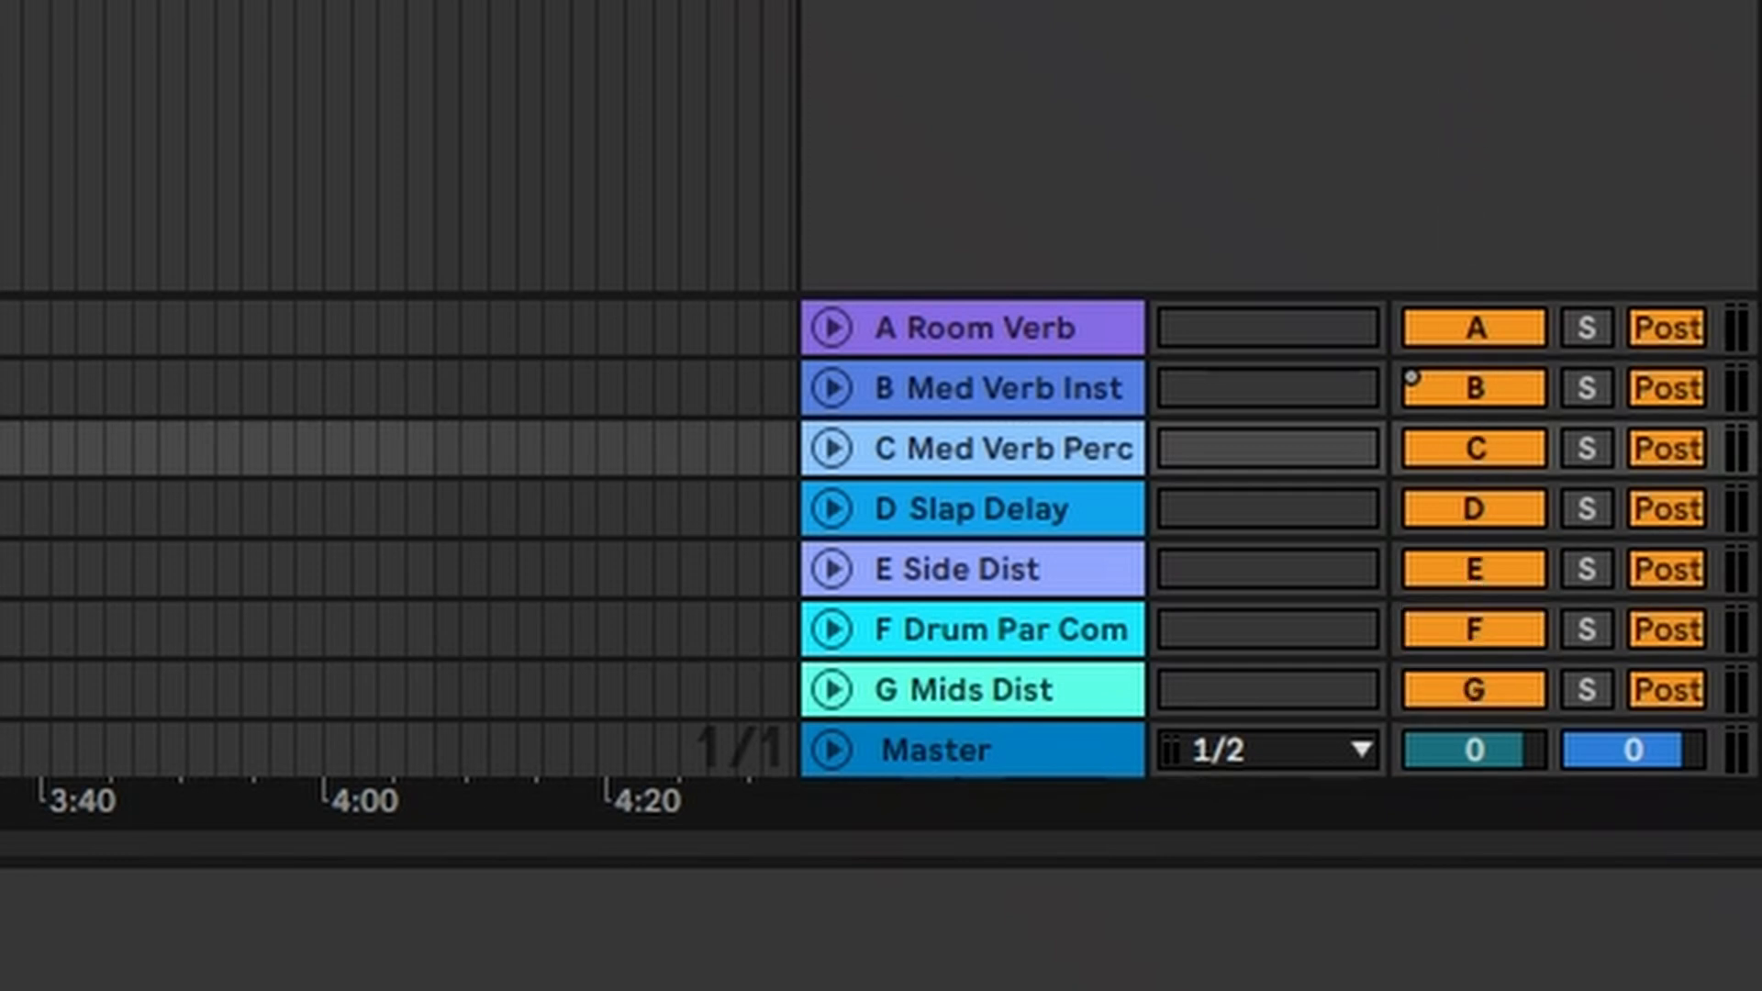
Play the song, select returns A through G, and toggle them off and on together twice to compare, leaving them enabled
{"action": "key", "text": "space"}
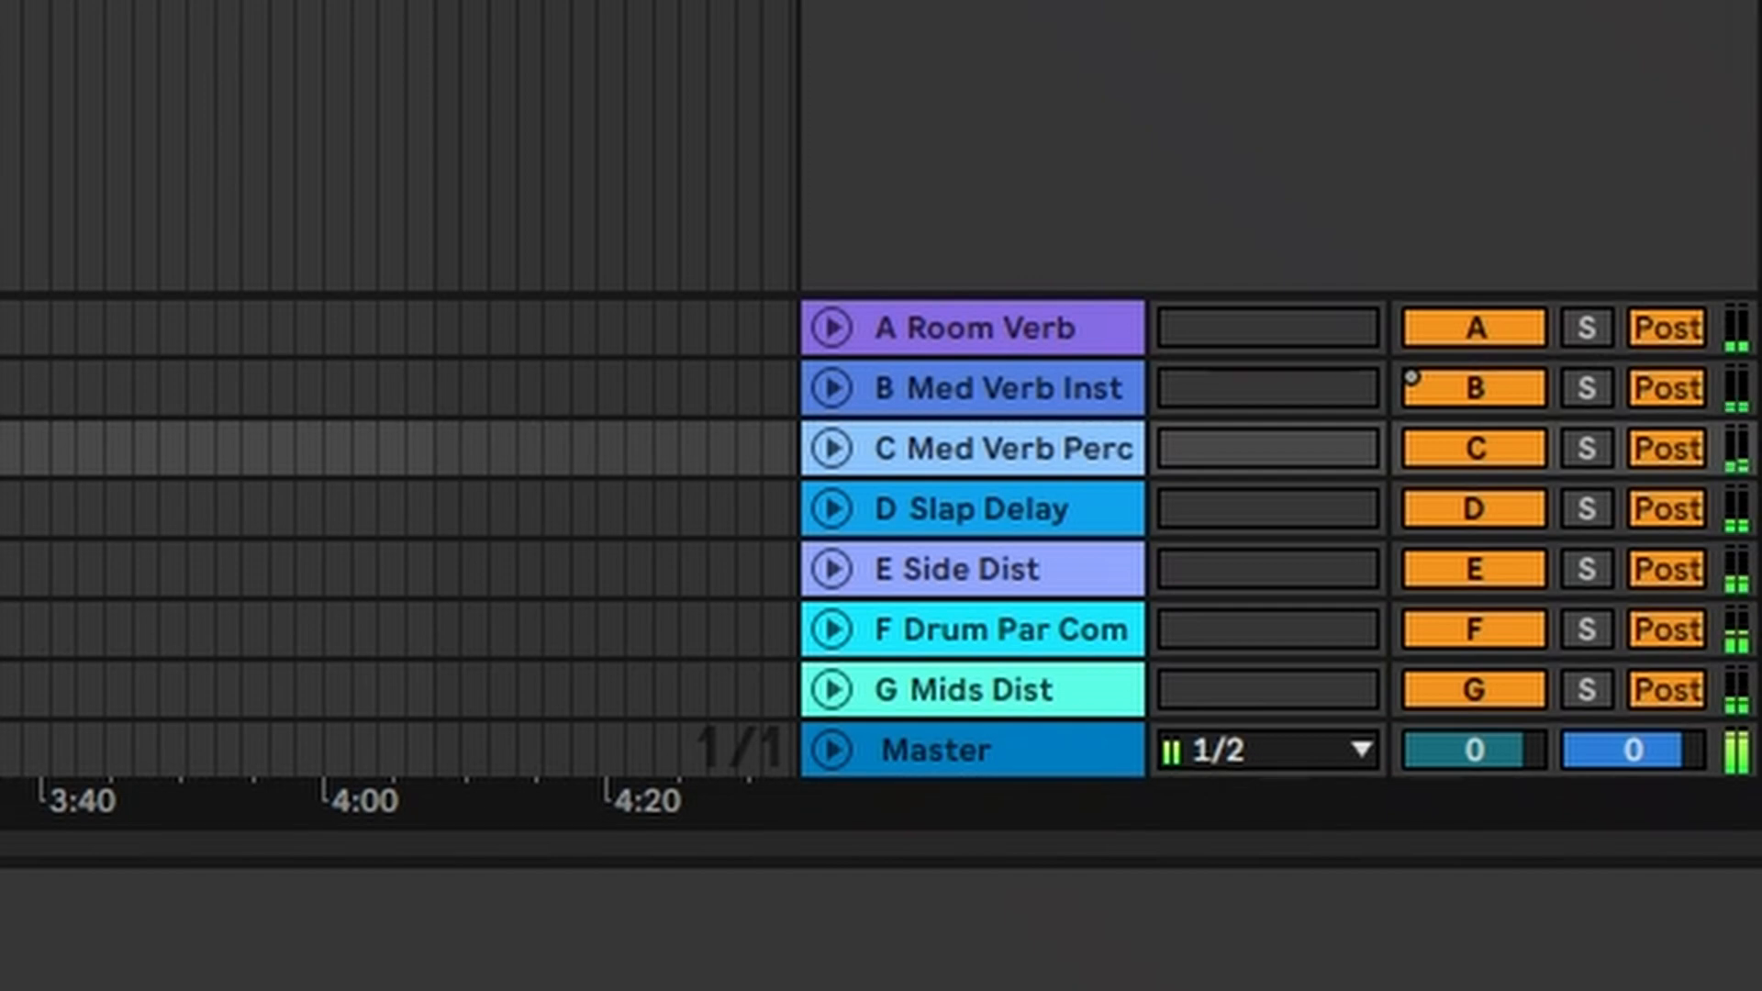
{"action": "left_click", "coordinate": [944, 339]}
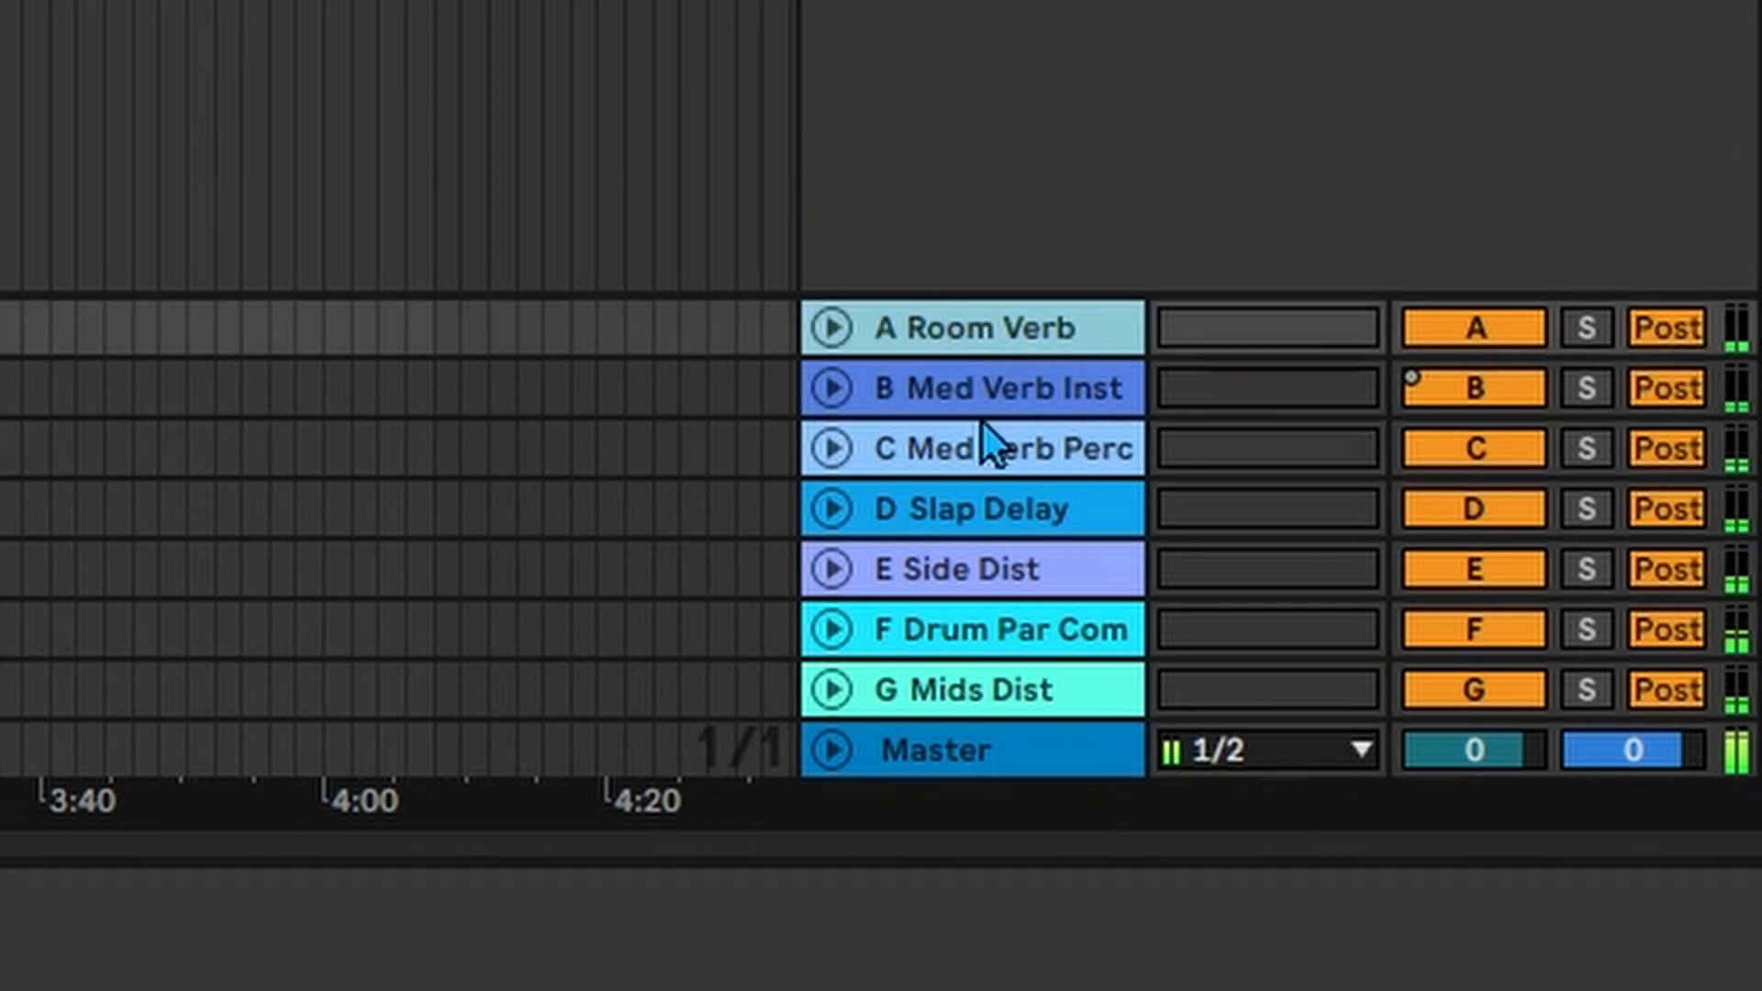
{"action": "left_click", "coordinate": [1019, 716], "text": "shift"}
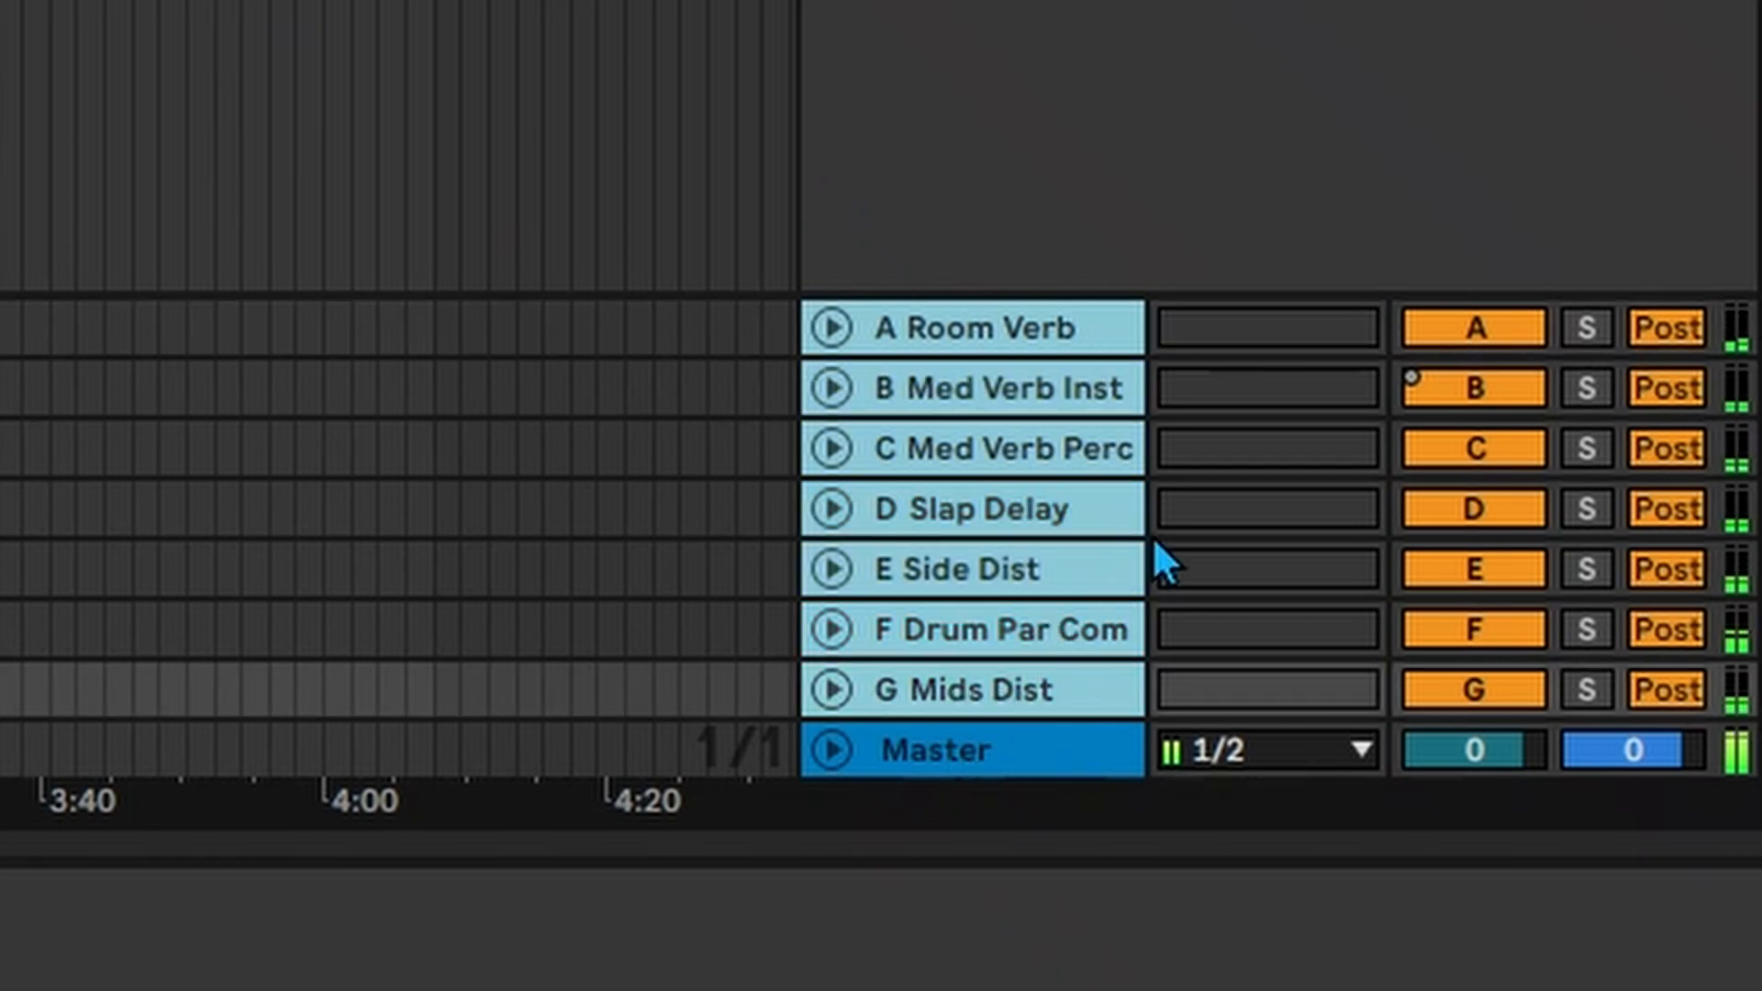
{"action": "left_click", "coordinate": [1469, 332]}
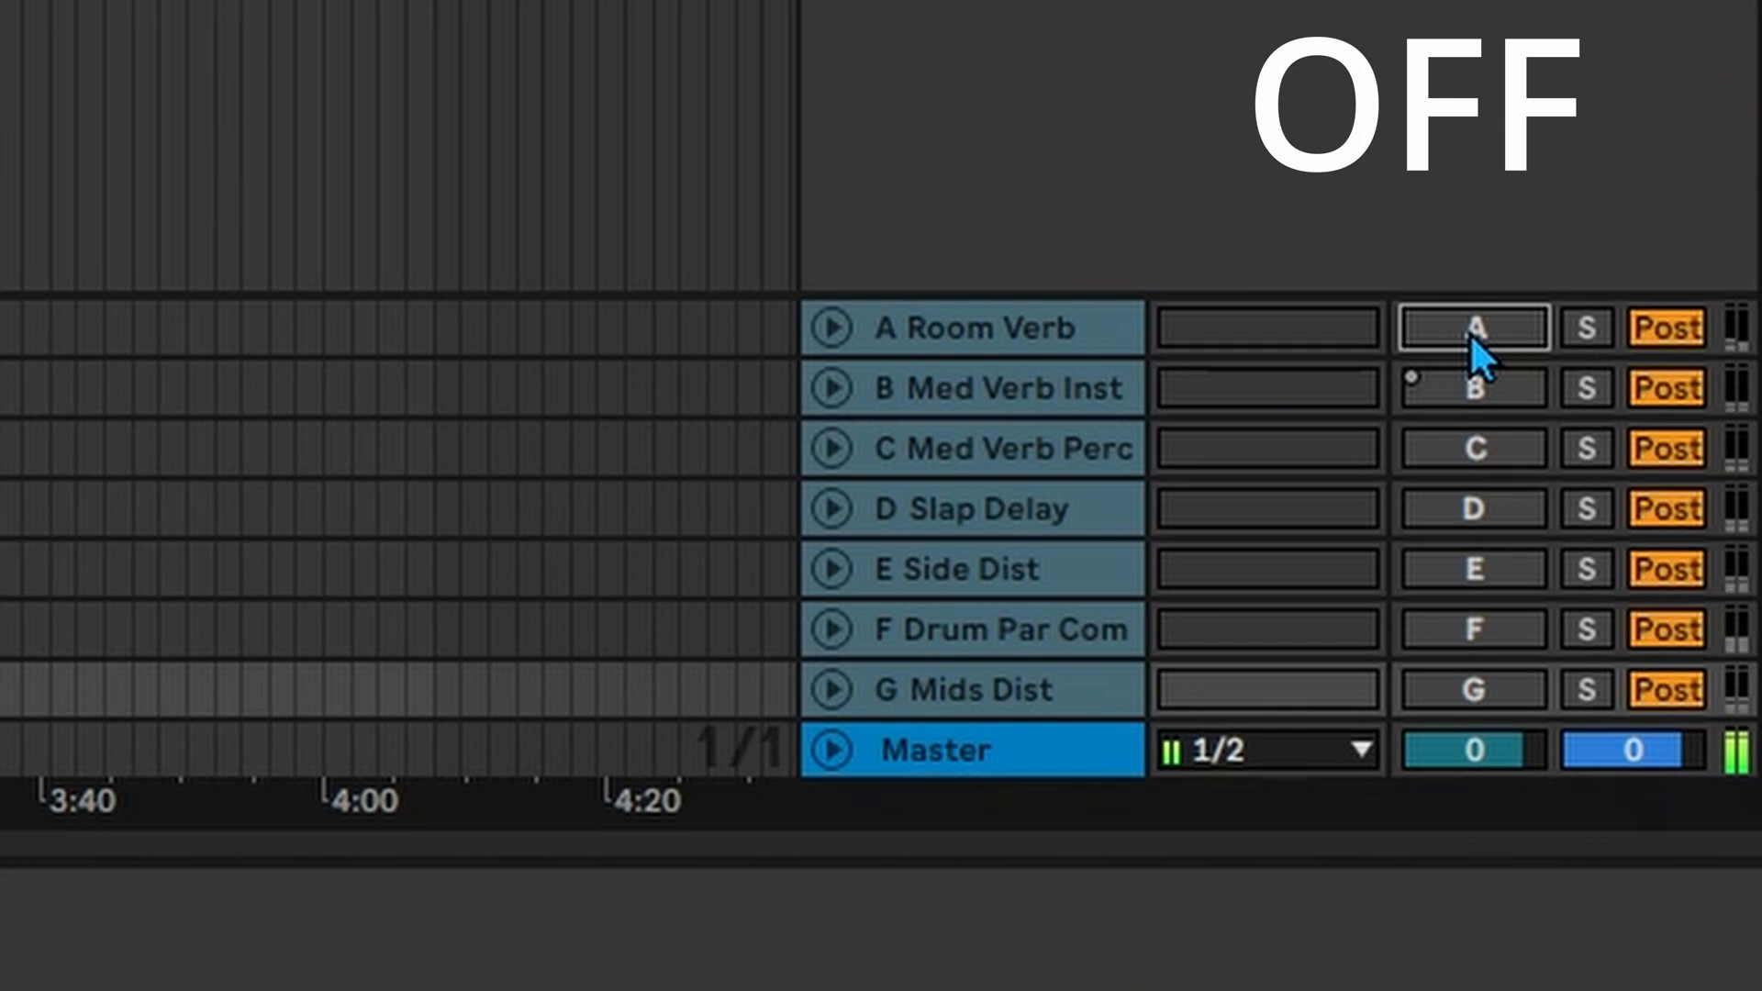
{"action": "left_click", "coordinate": [1469, 333]}
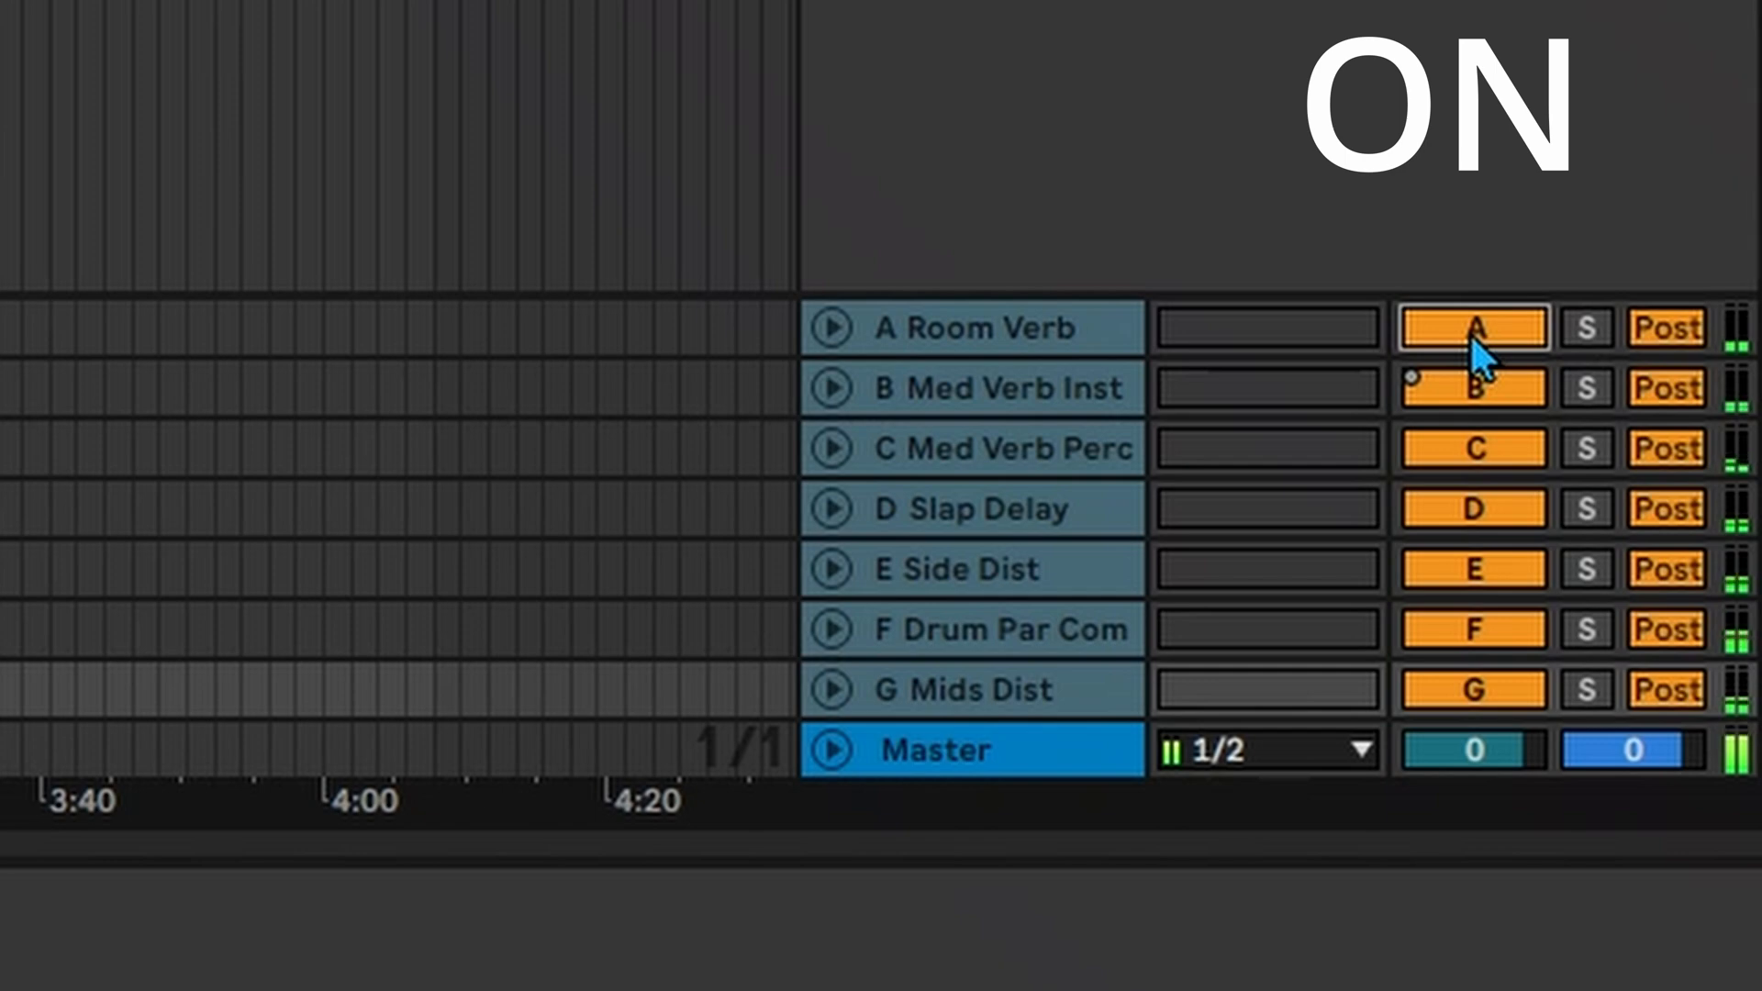
{"action": "left_click", "coordinate": [1469, 332]}
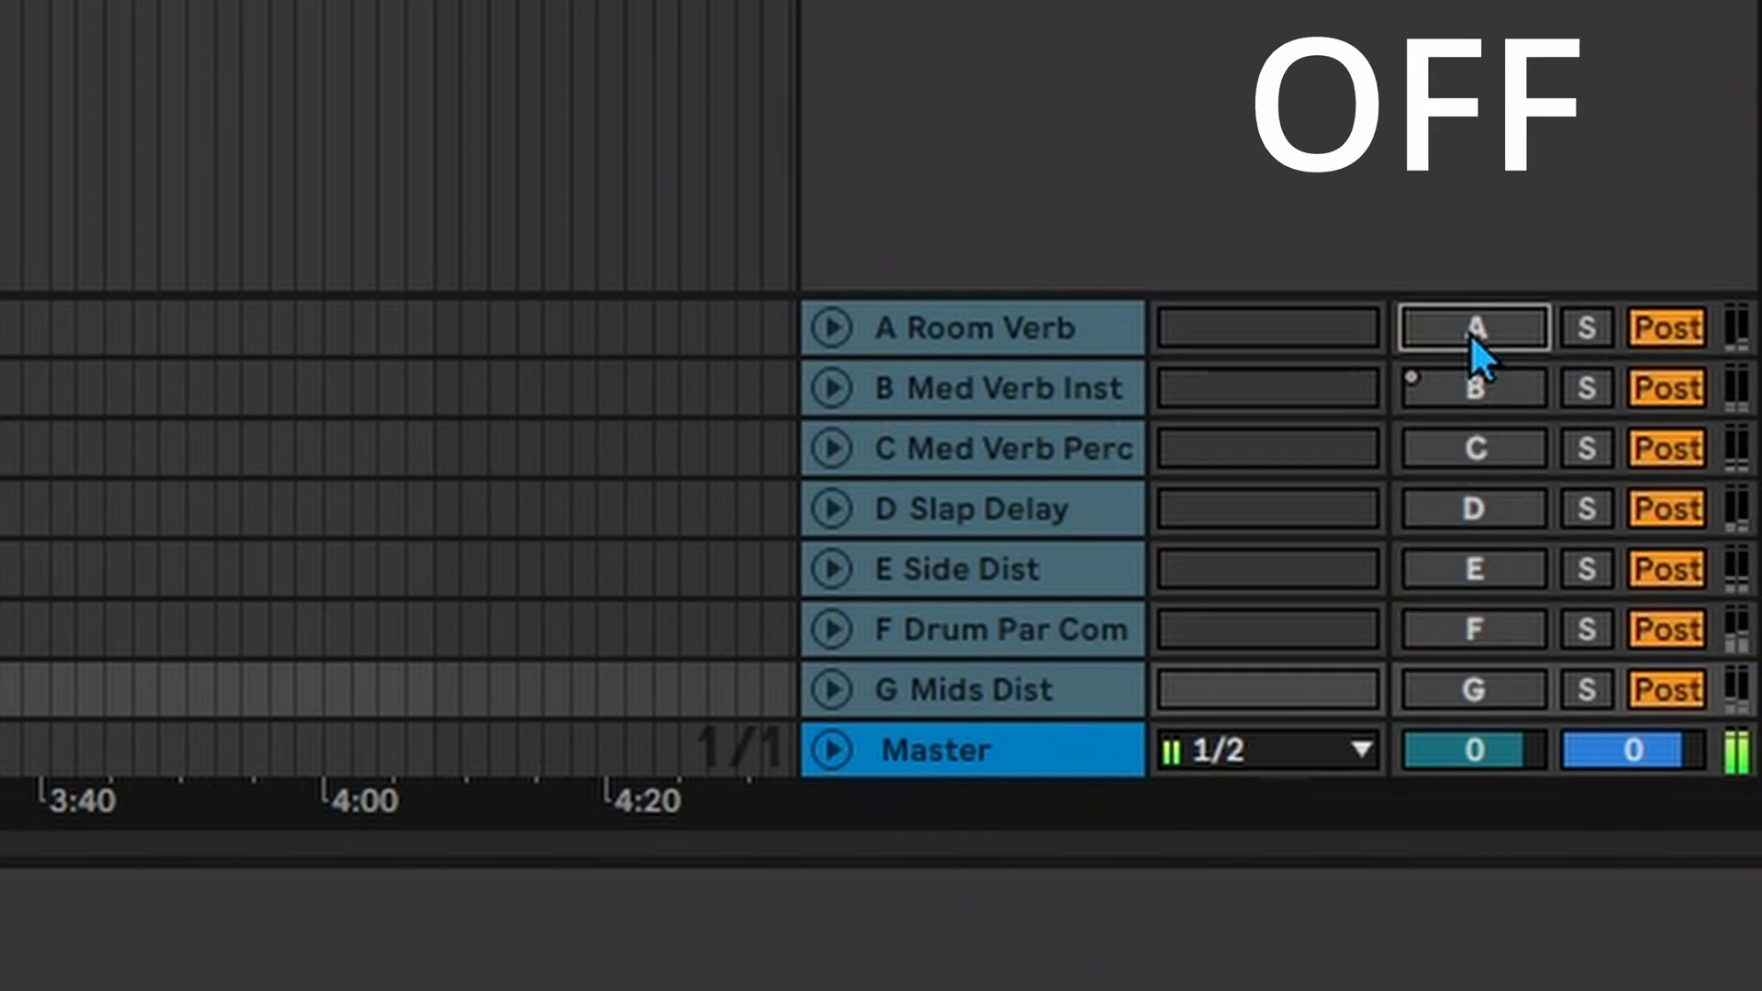
{"action": "left_click", "coordinate": [1471, 333]}
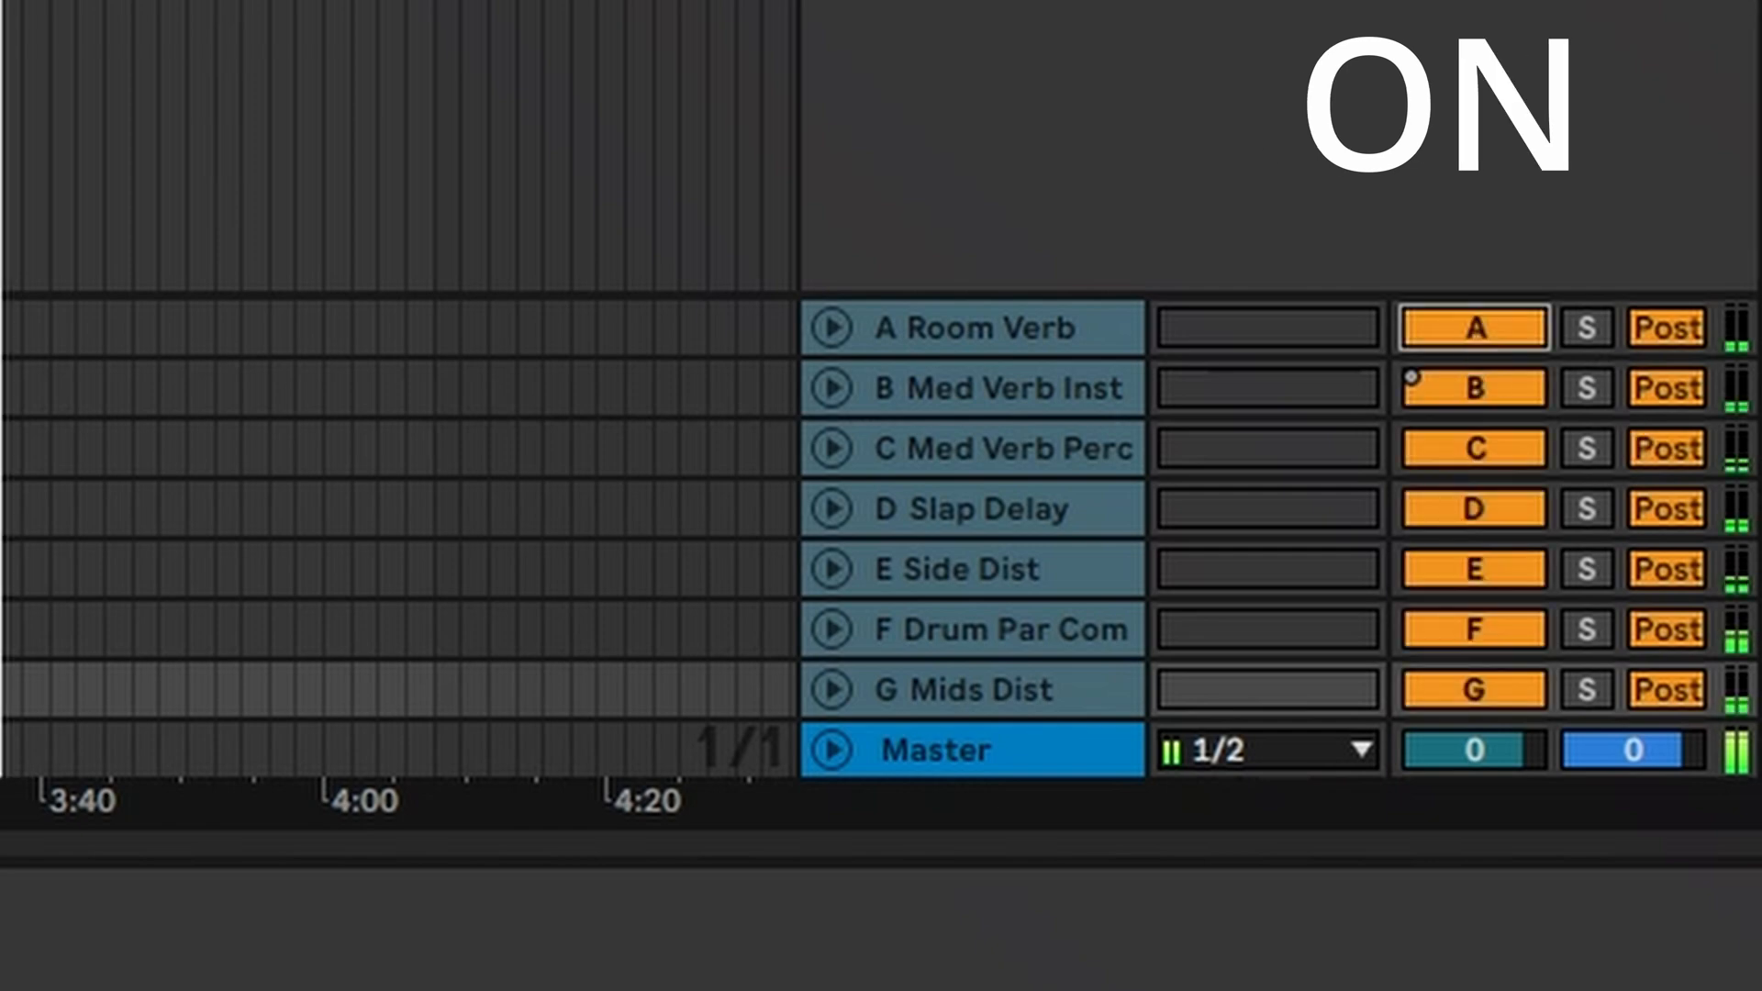